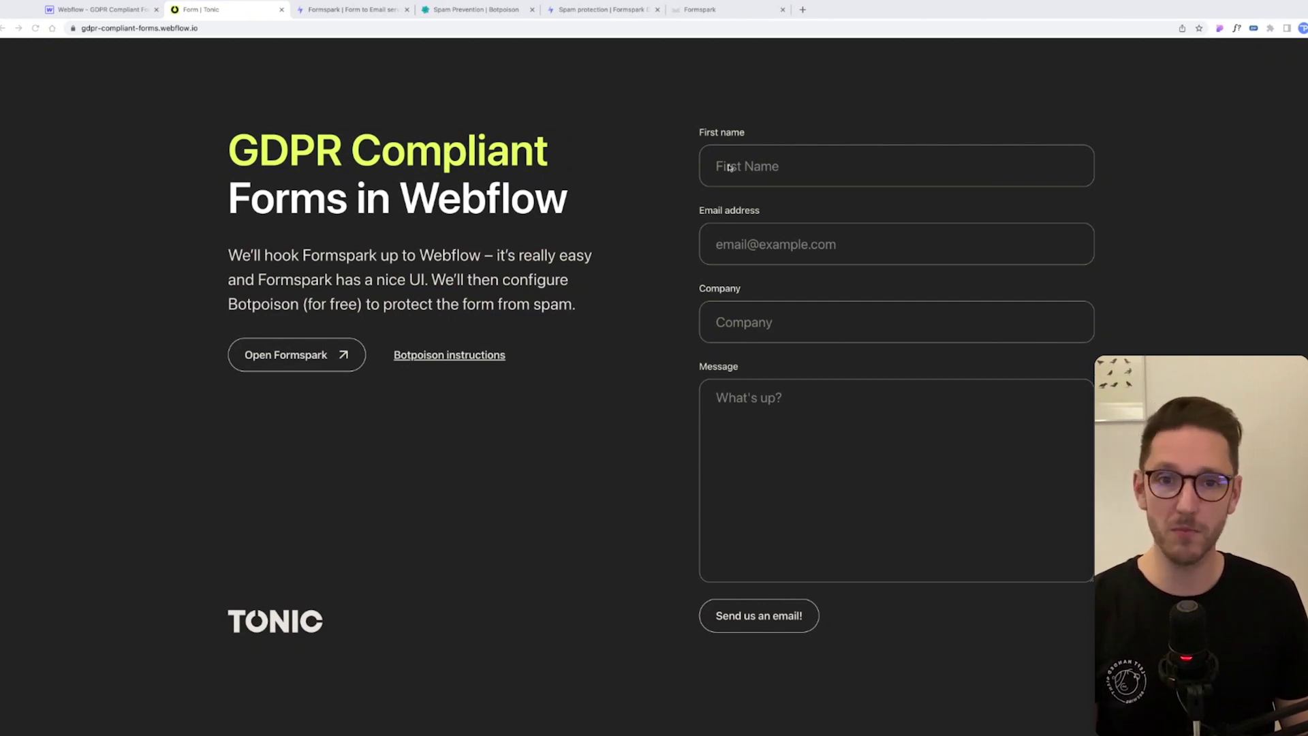
Open the Formspark website's Pricing and Plans page.
left_click(990, 167)
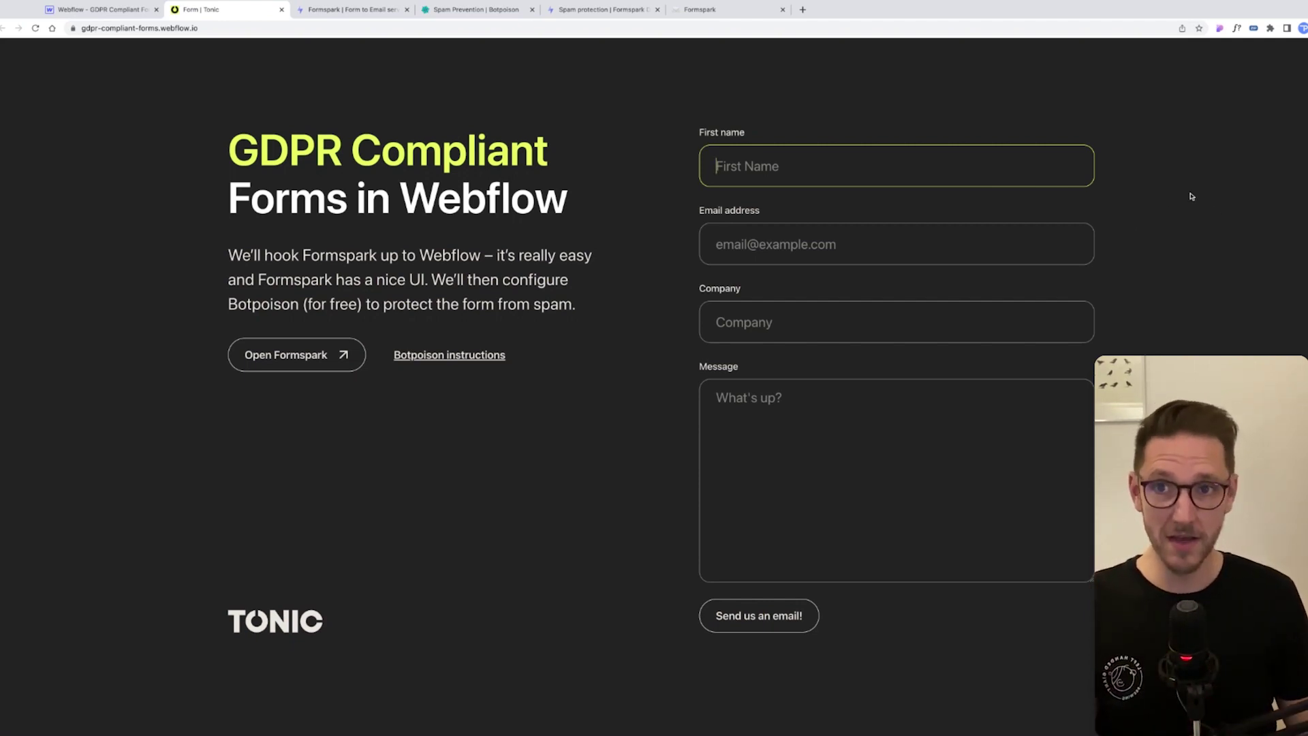
left_click(349, 10)
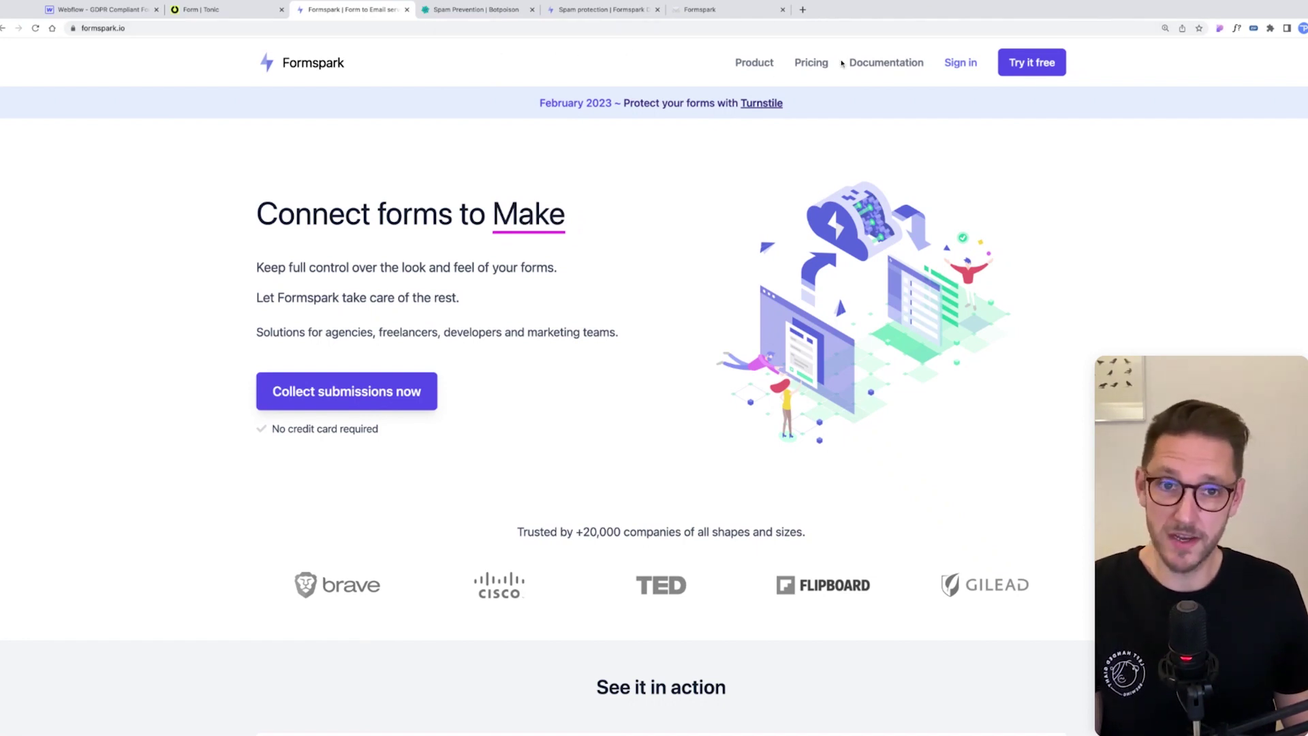
left_click(813, 62)
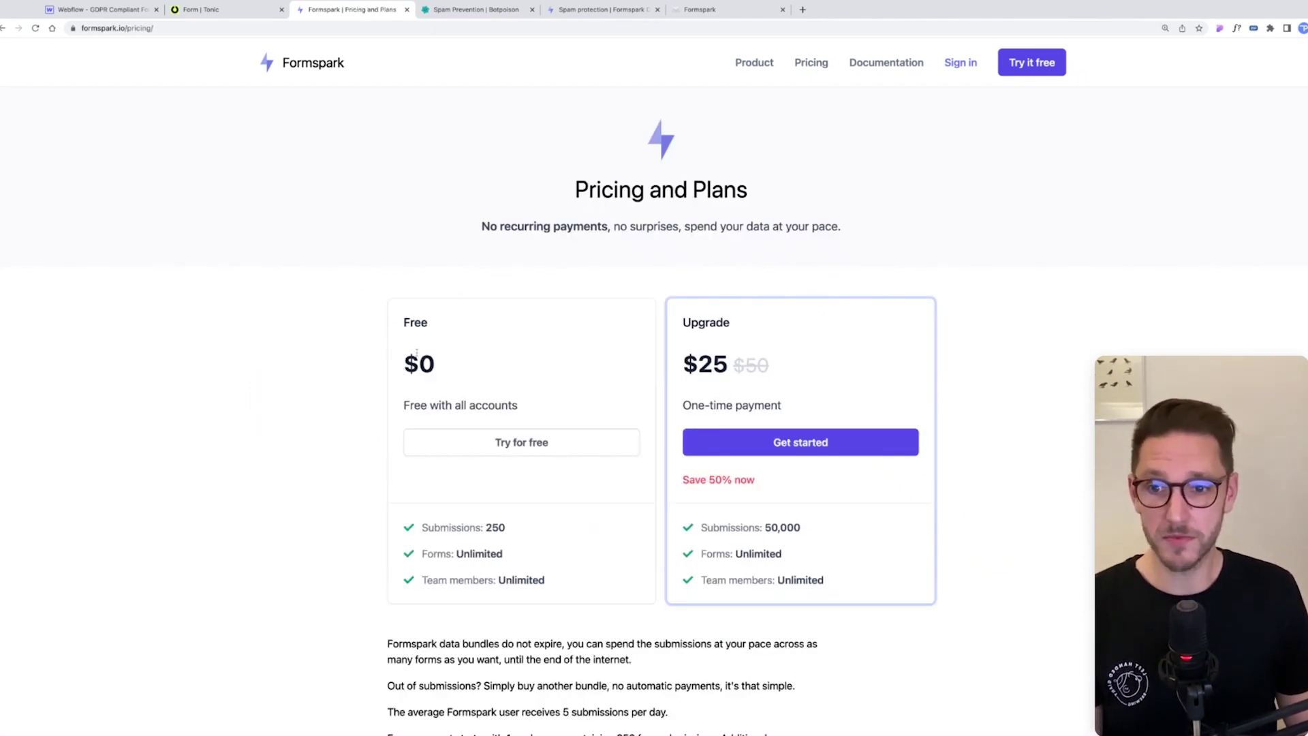
Compare the free $0 plan with the $25 upgrade, then go to the Botpoison site.
double_click(413, 368)
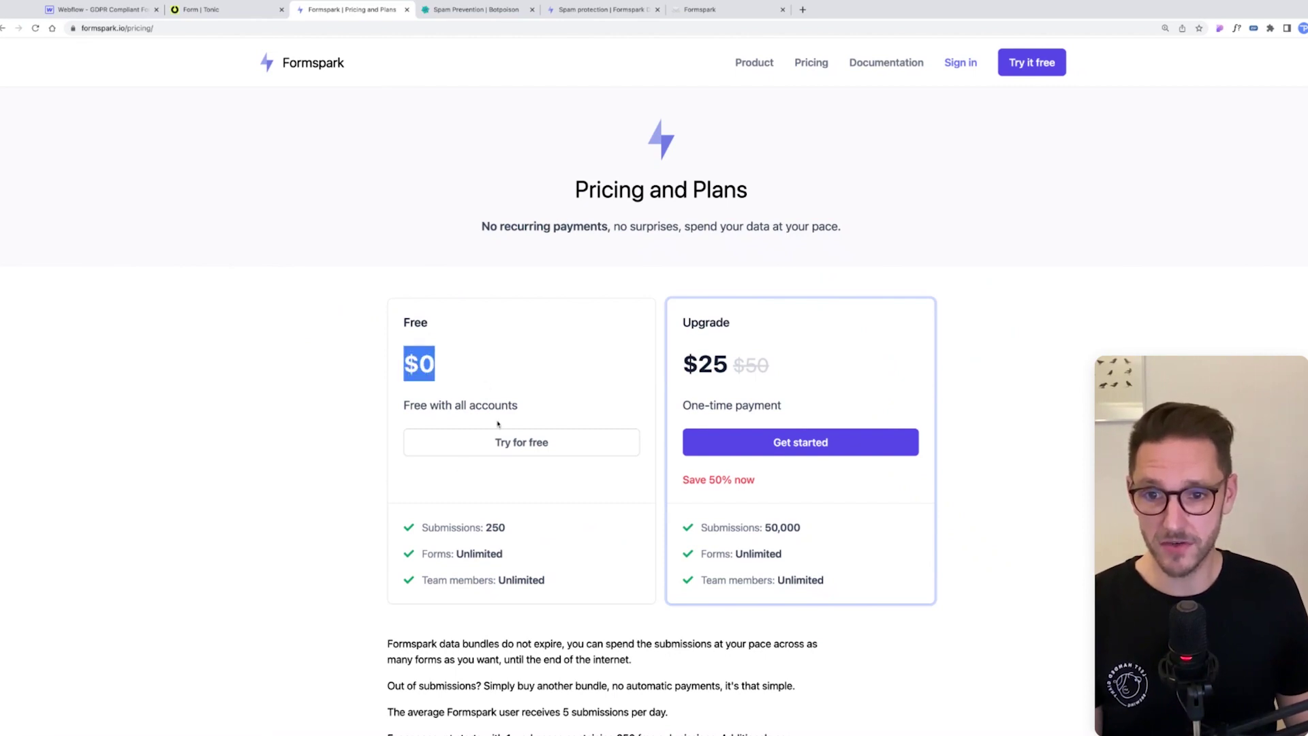
left_click(505, 534)
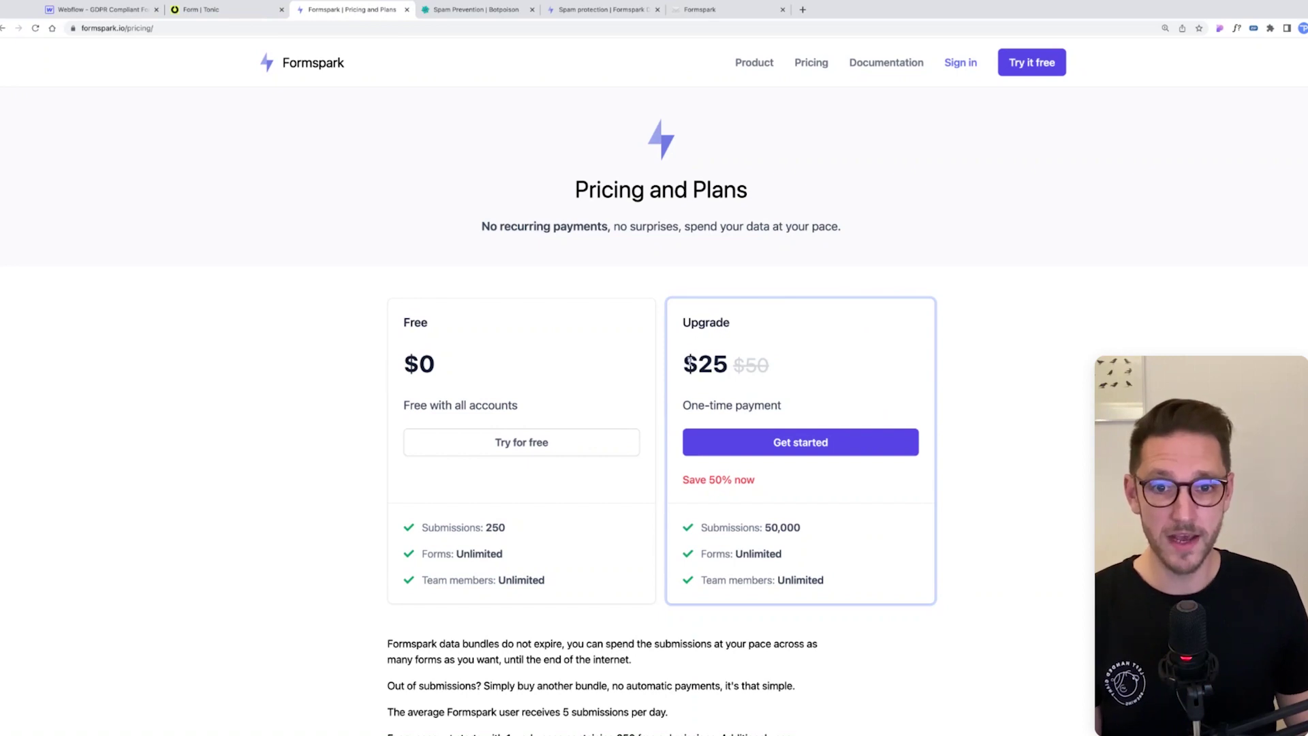
left_click_drag(683, 365, 731, 366)
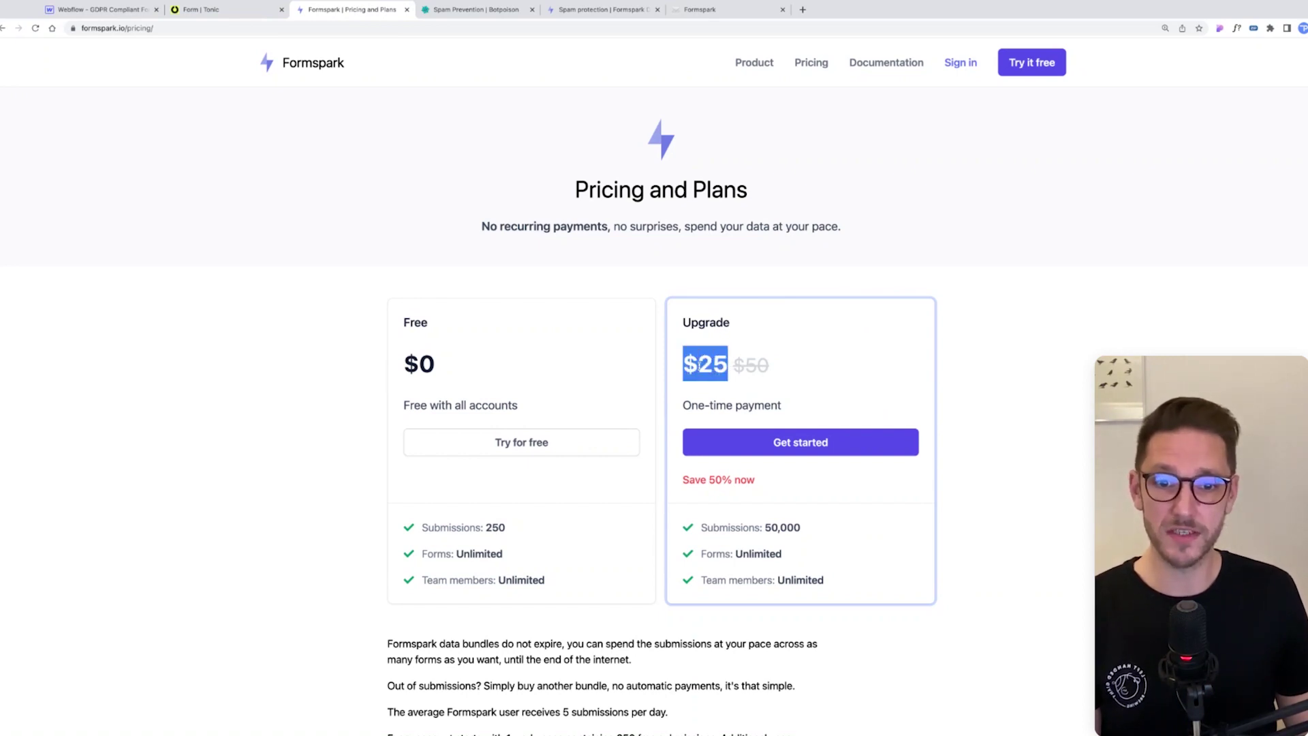
left_click(730, 366)
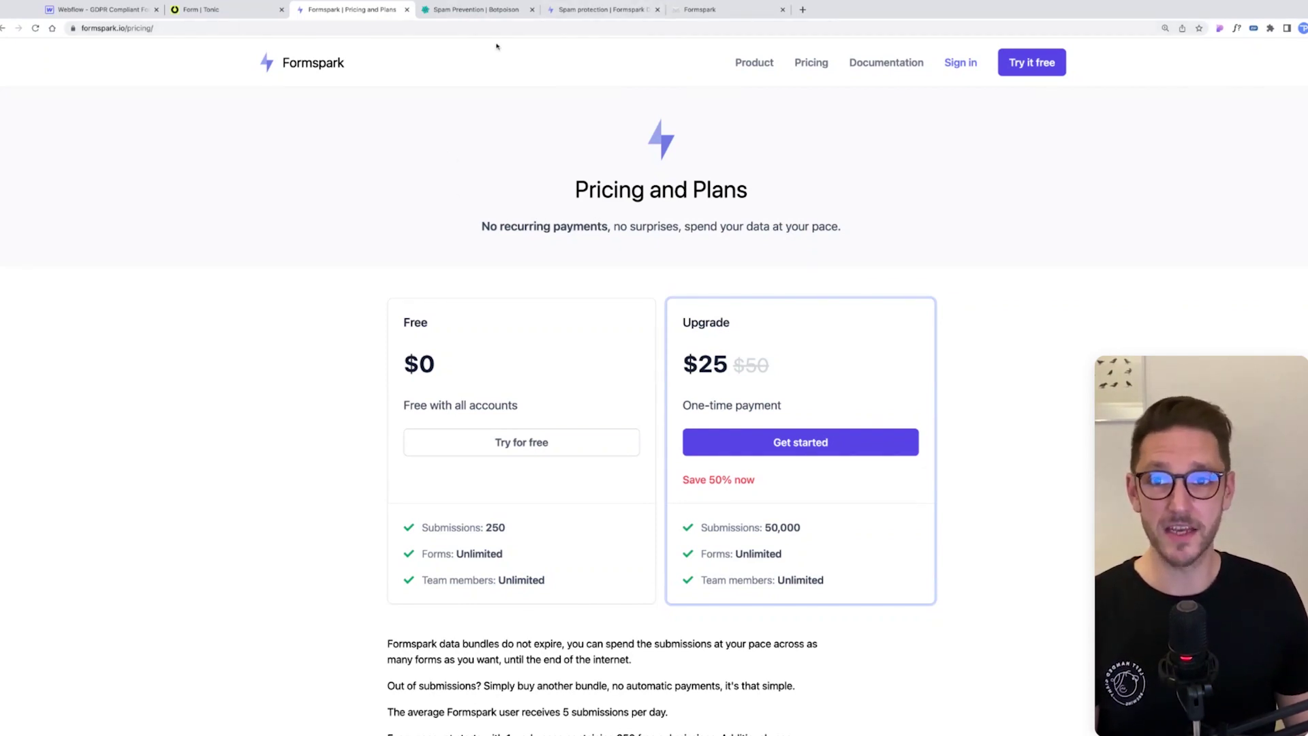
left_click(487, 11)
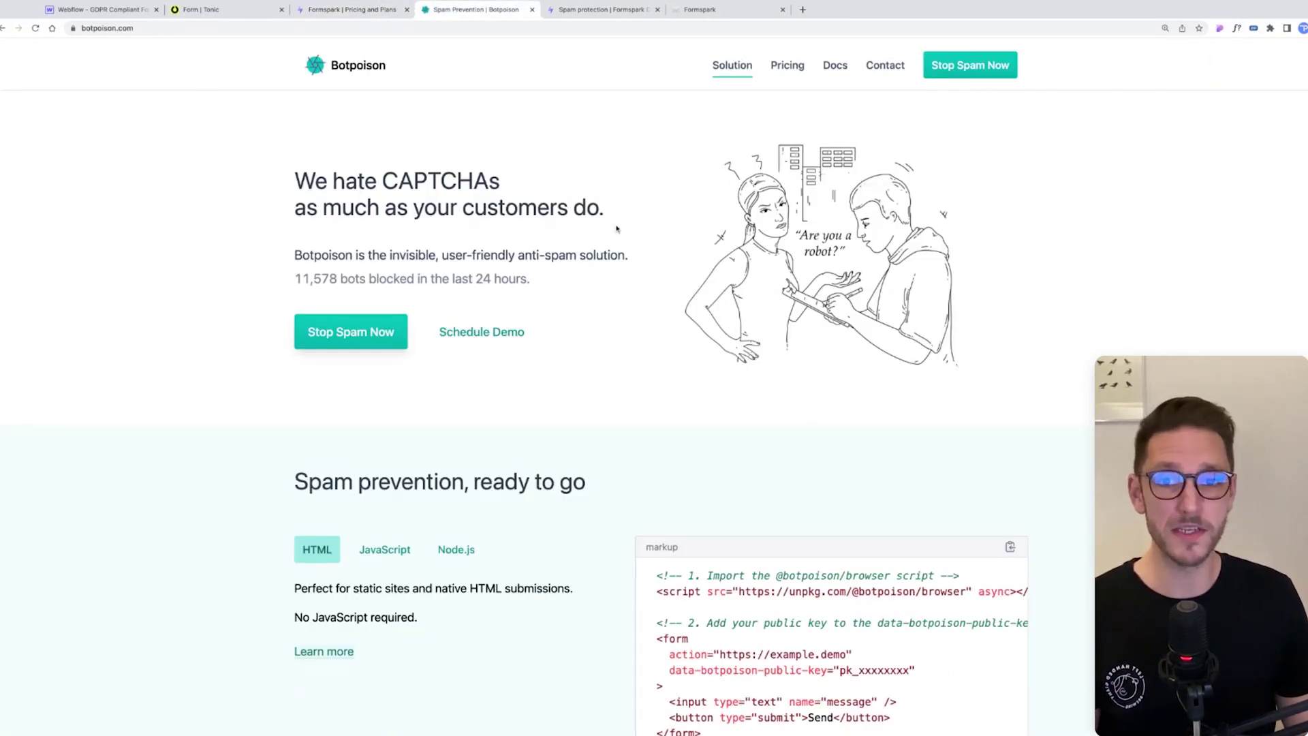
Review Botpoison pricing (250 free verifications vs 5,000 on the $2 plan), then return to the forms demo.
left_click(788, 66)
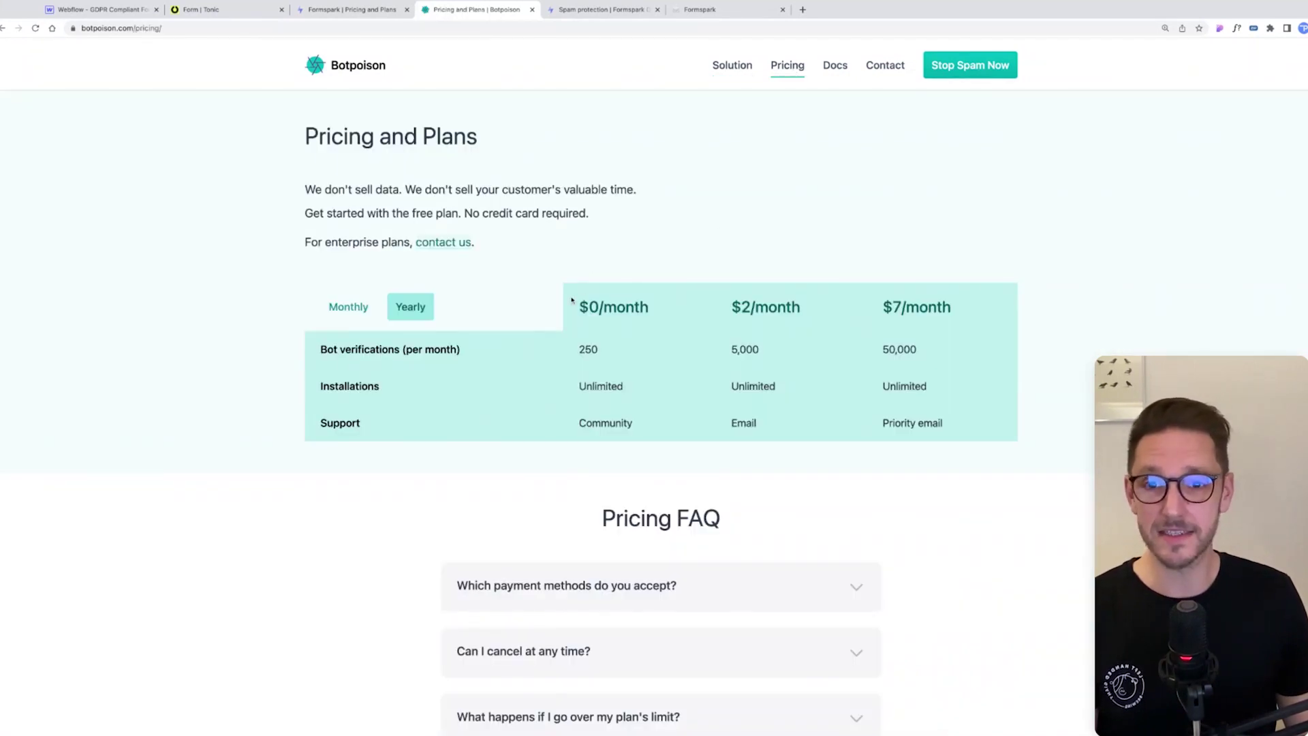
double_click(597, 351)
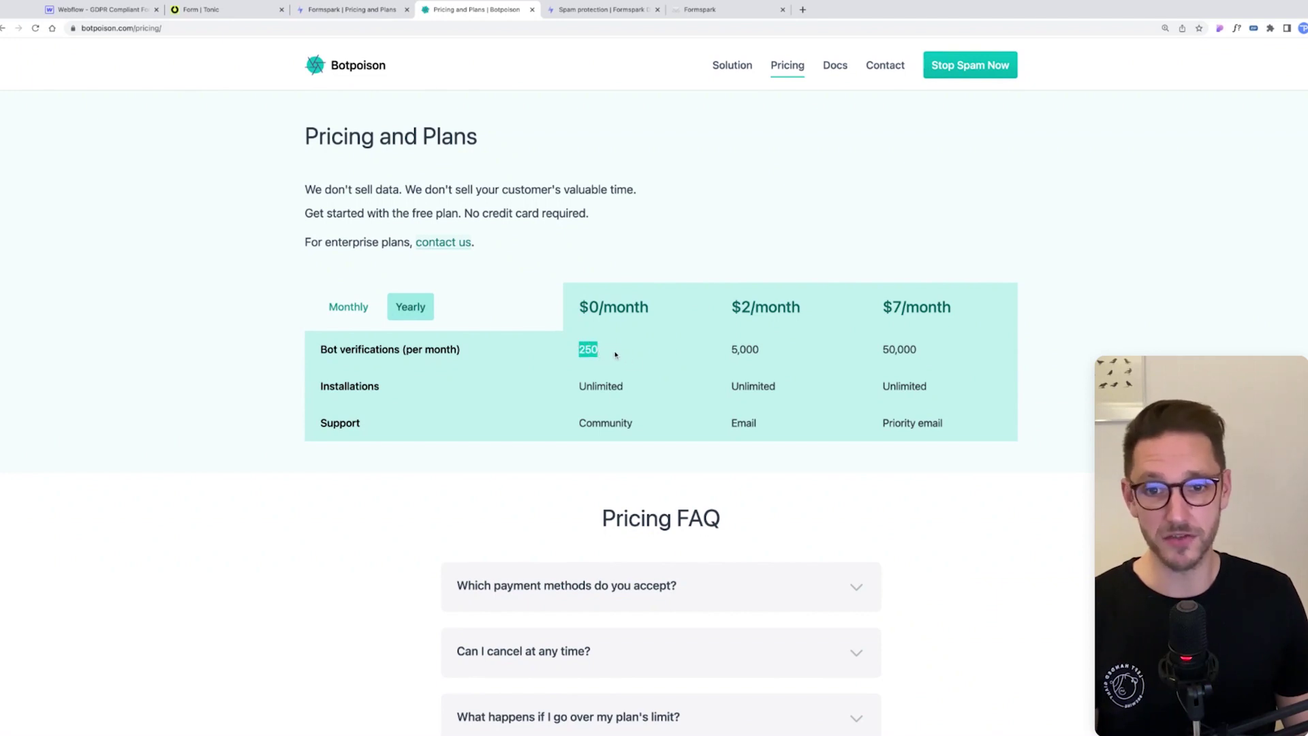
left_click(583, 366)
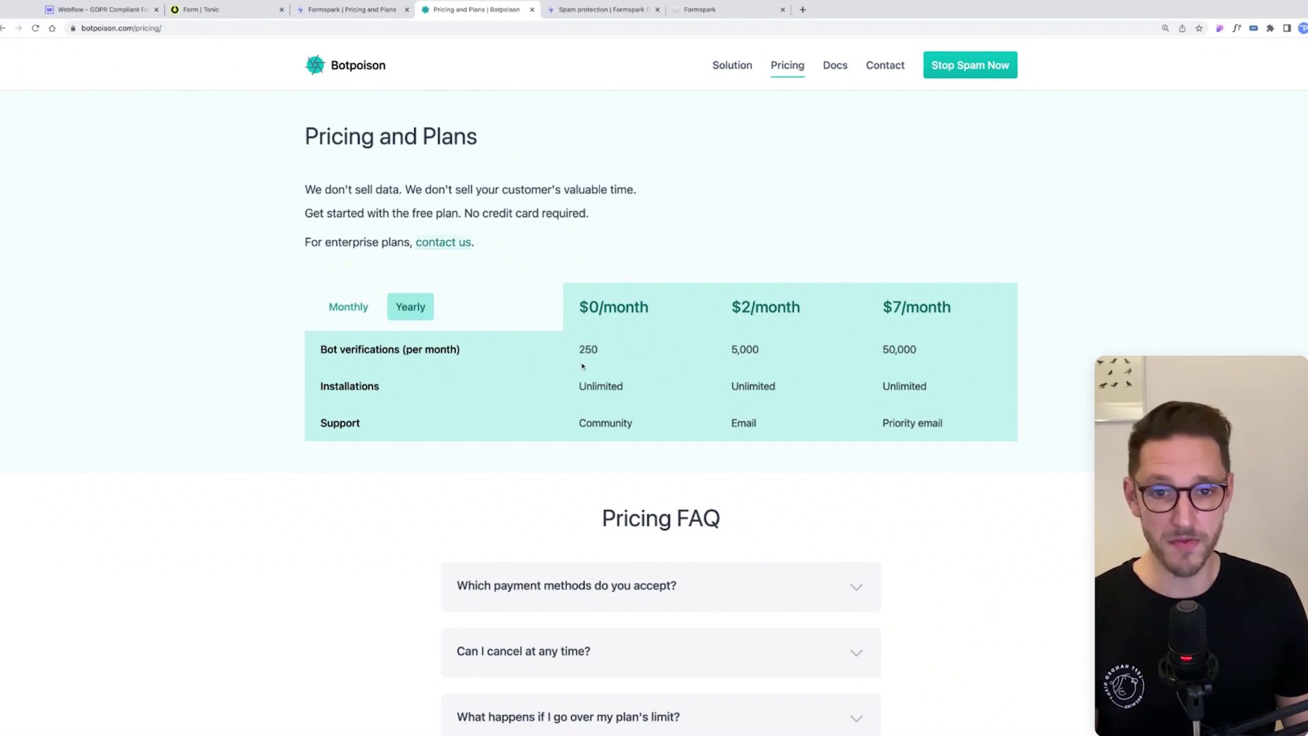
double_click(733, 356)
left_click(1101, 341)
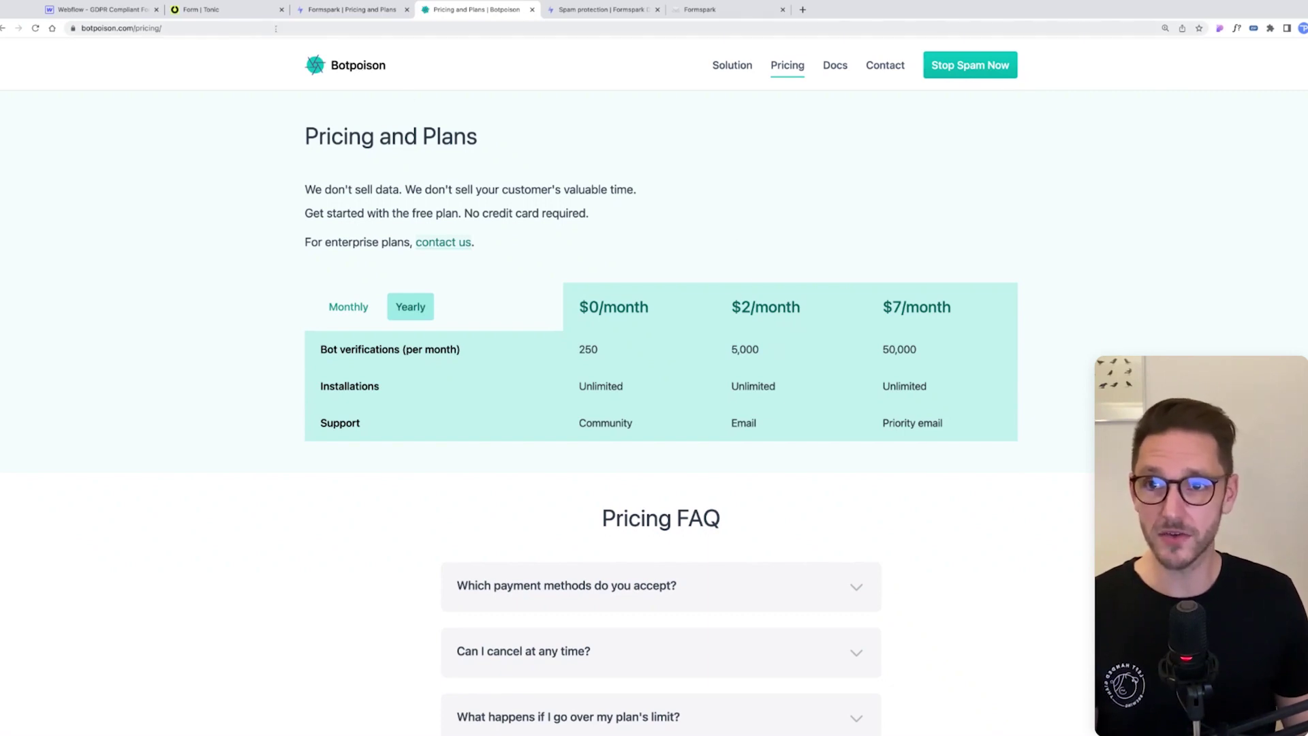
left_click(252, 15)
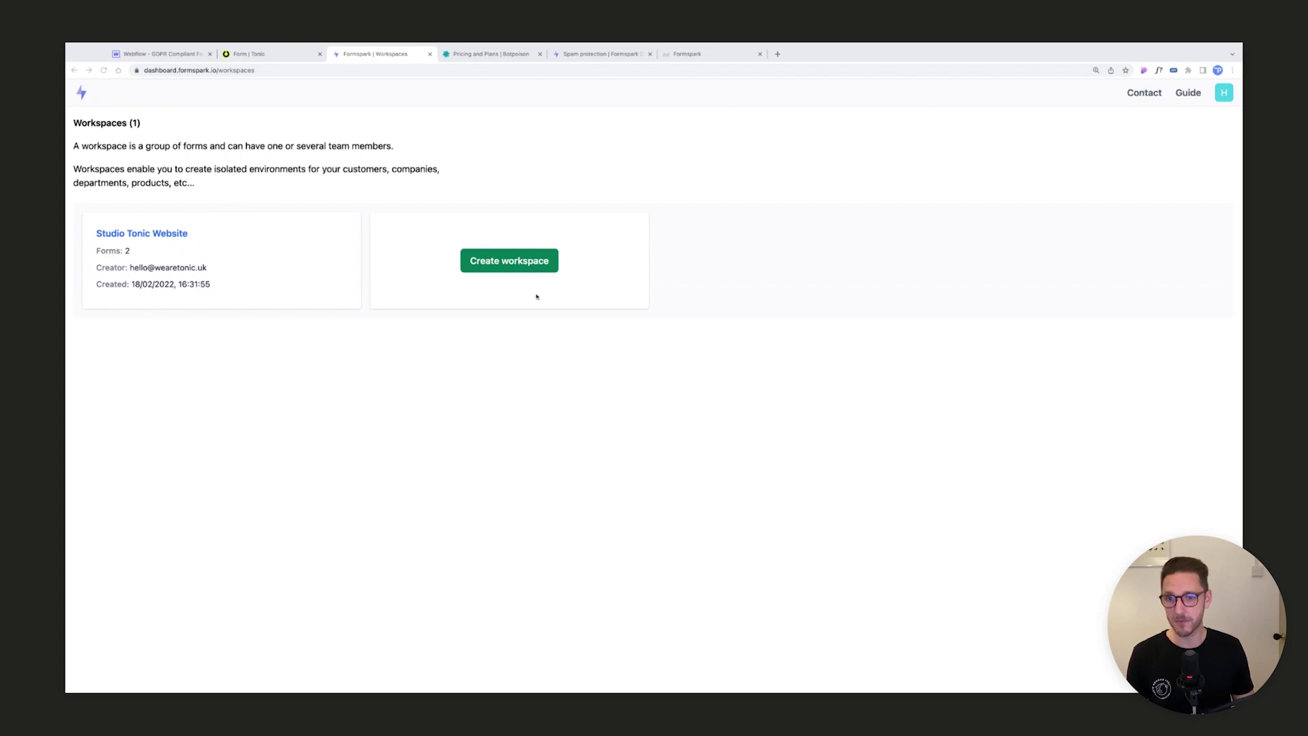
Create a new Formspark workspace named 'YouTube Test Account'.
left_click(512, 263)
left_click(137, 262)
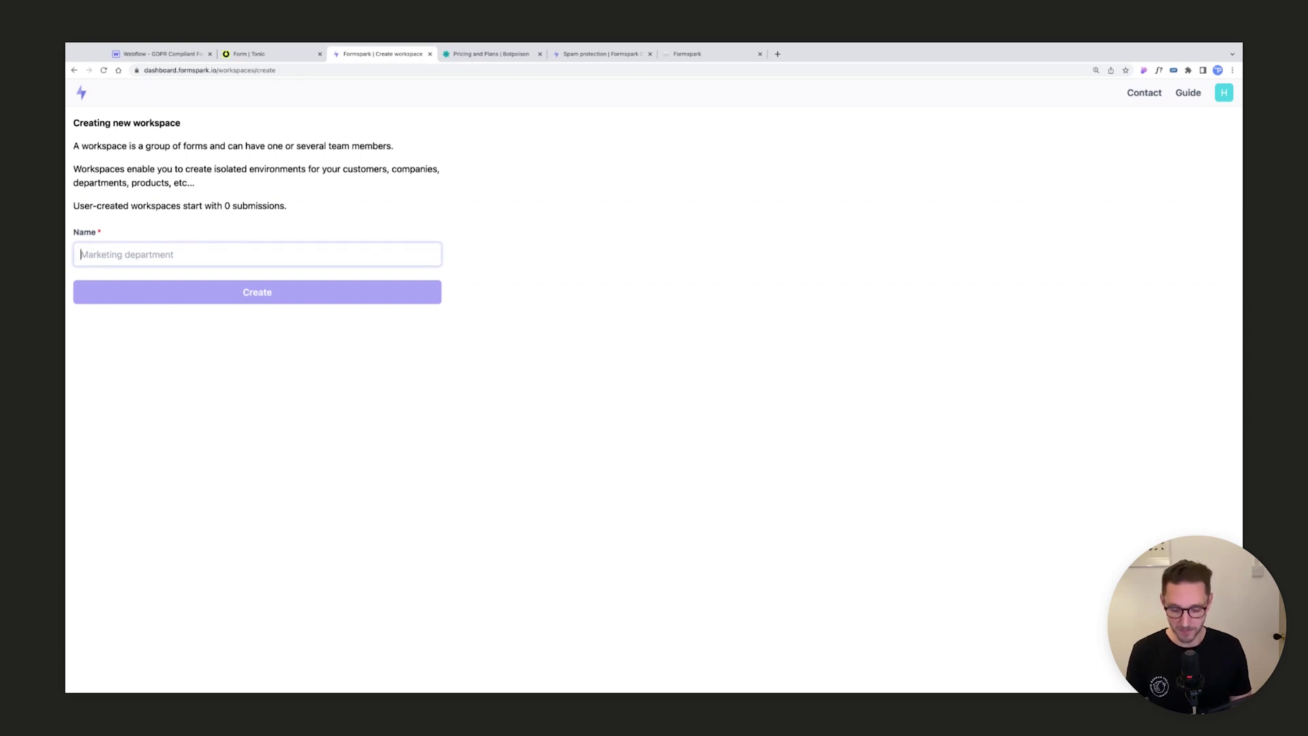
type("YouTube ")
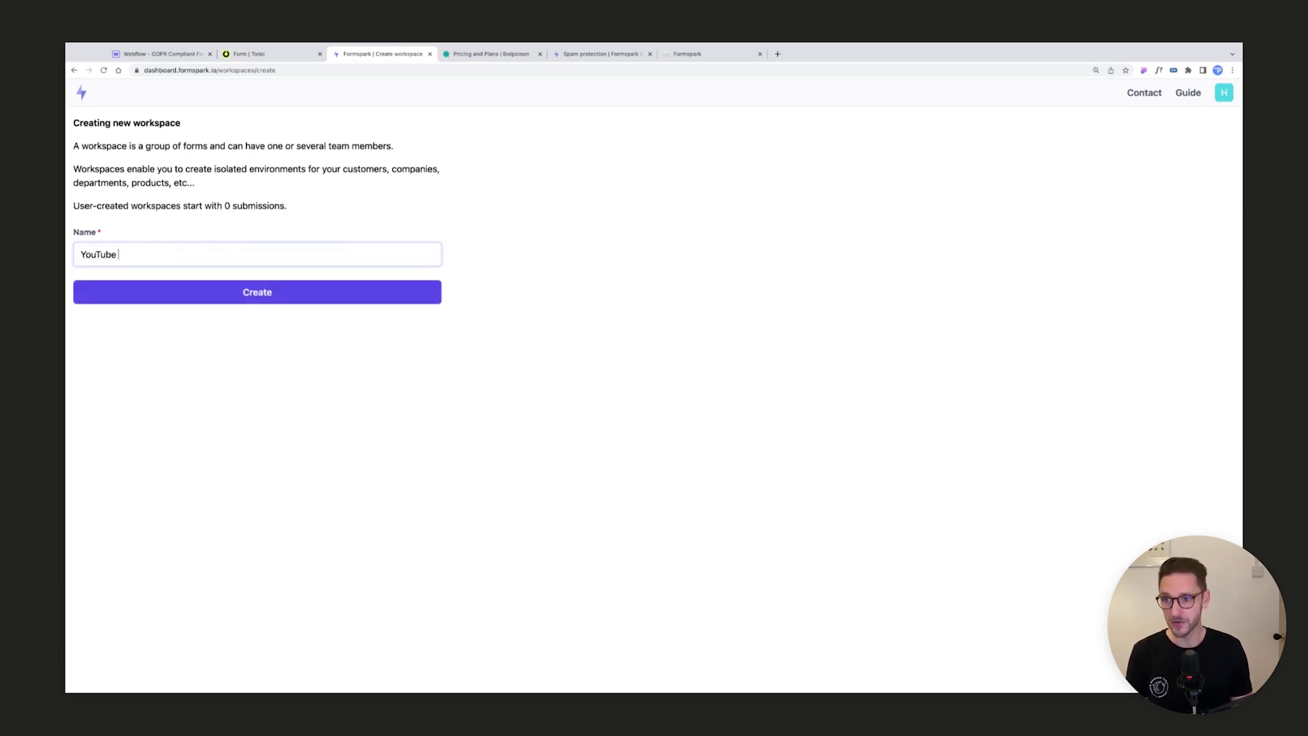
type("Test Account")
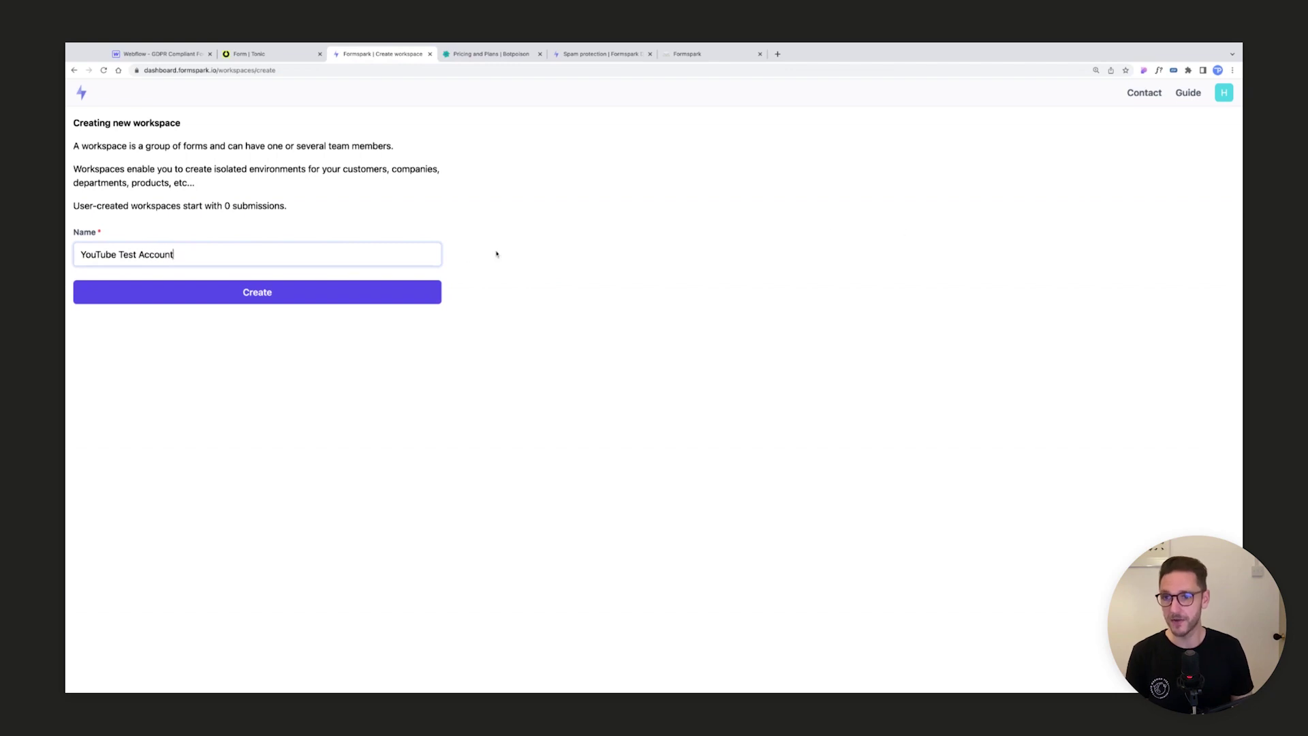
left_click(294, 290)
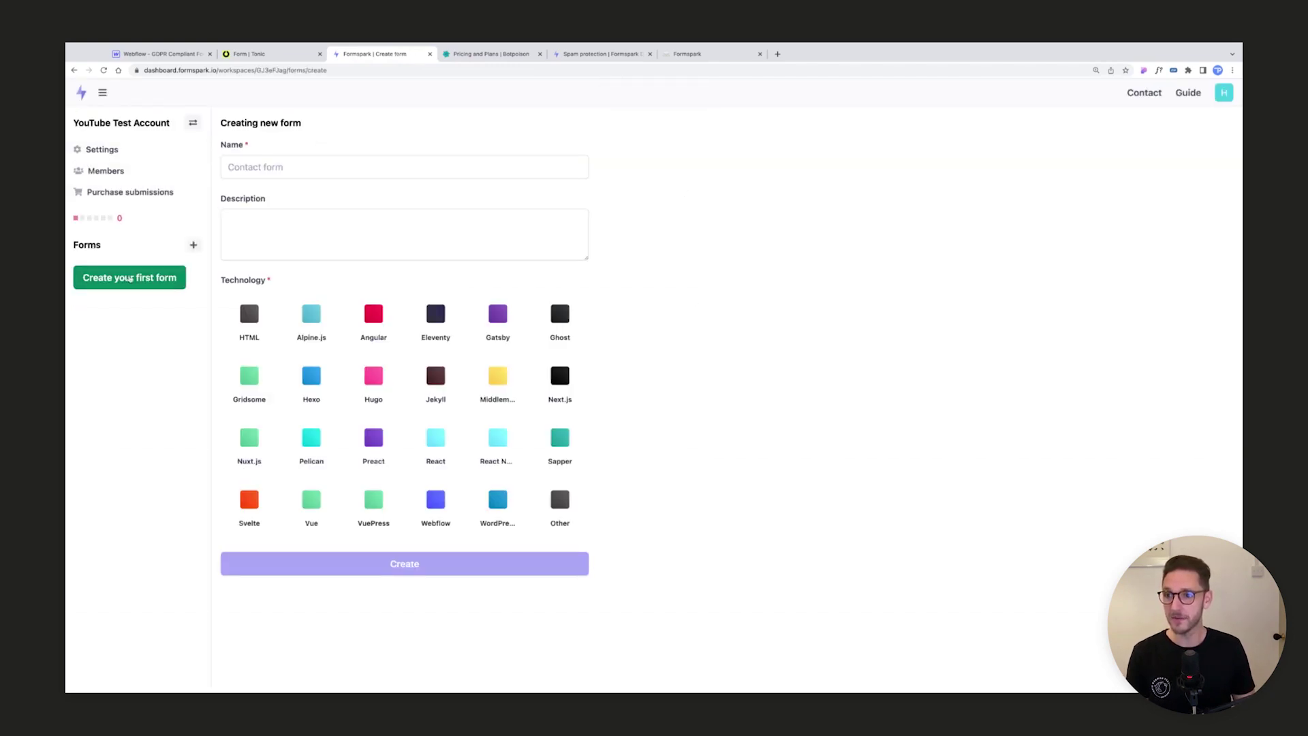
Create Webflow form 'YouTube Form 1' described as 'This is the form on the contact page of your website.'.
left_click_drag(228, 122, 304, 123)
left_click(305, 123)
left_click(336, 165)
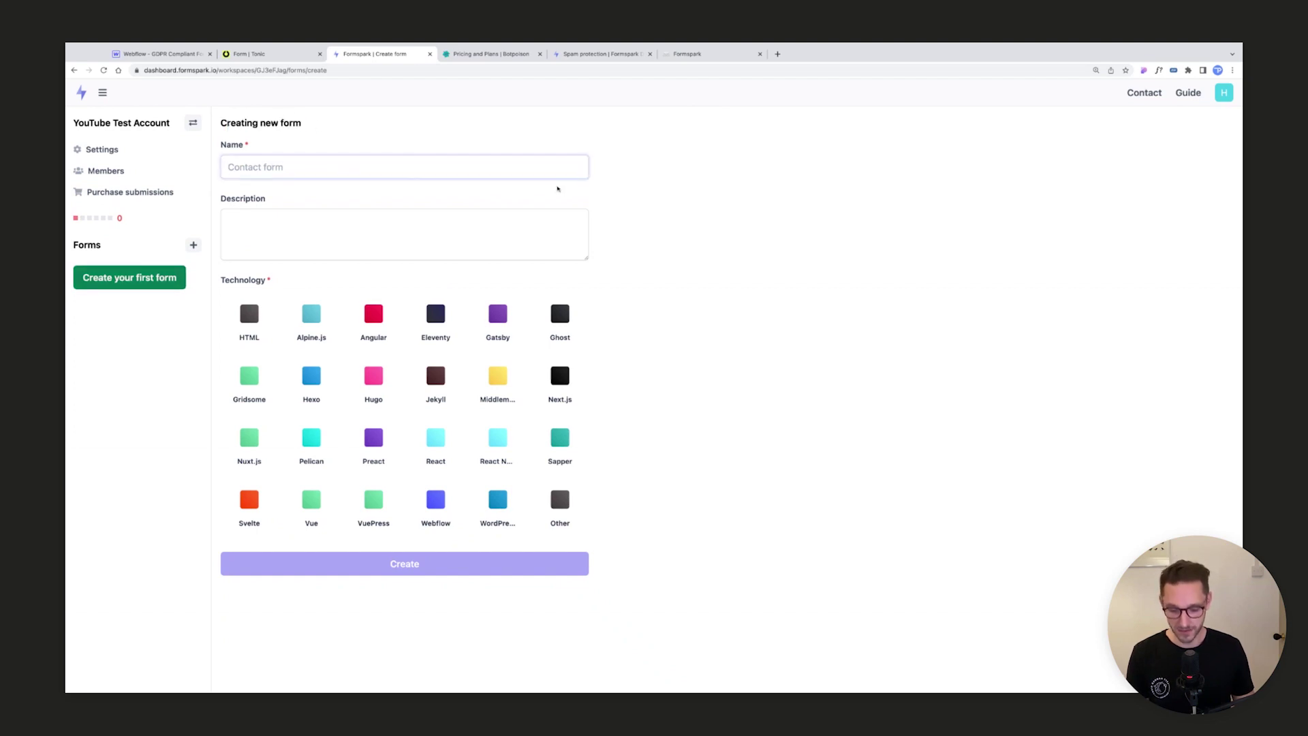
type("YouTube")
key("BackSpace")
key("BackSpace")
key("BackSpace")
type("ube Form")
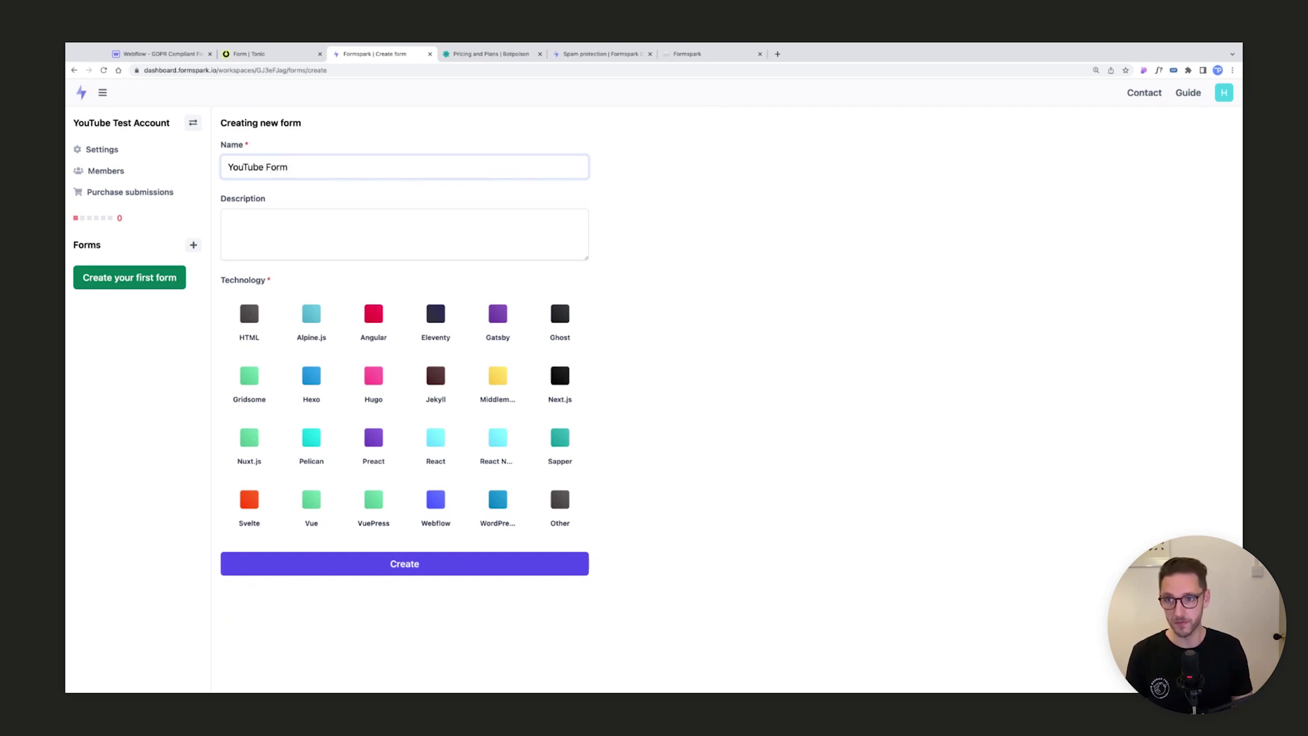
type(" 1")
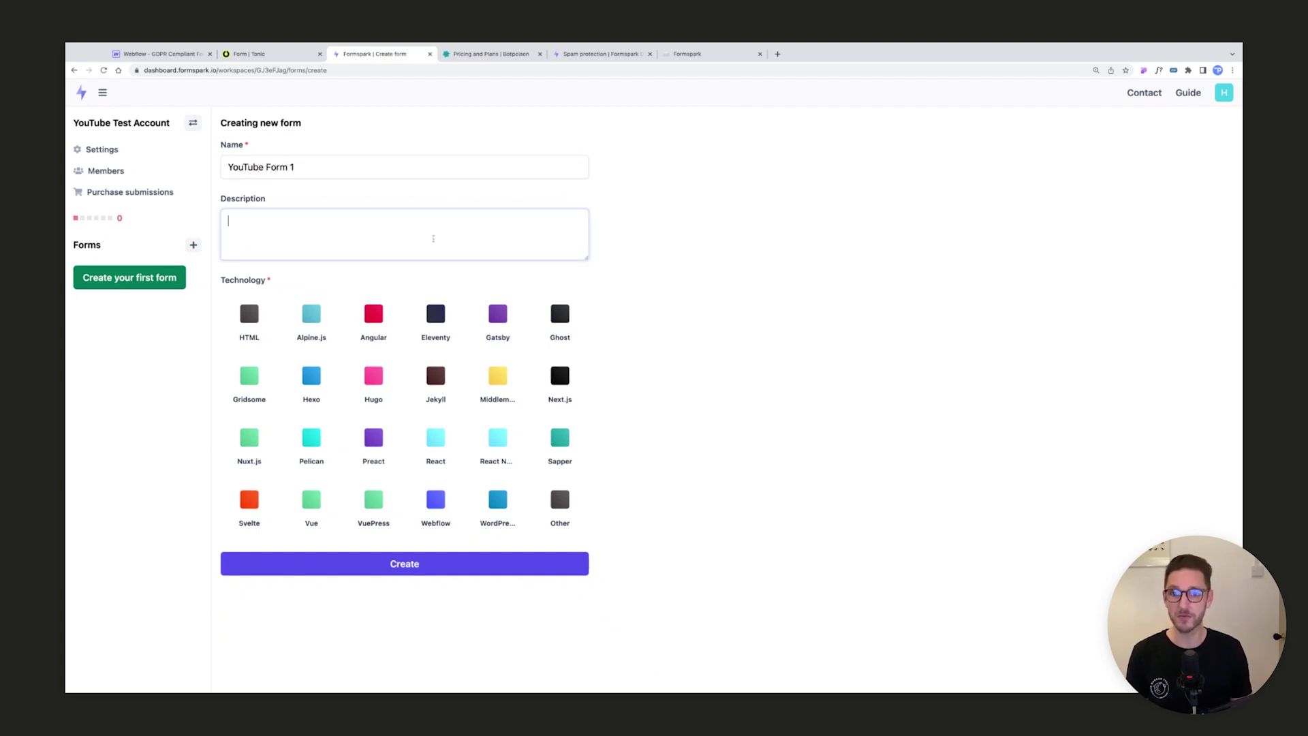
type("This is the form on the contact page of your website.")
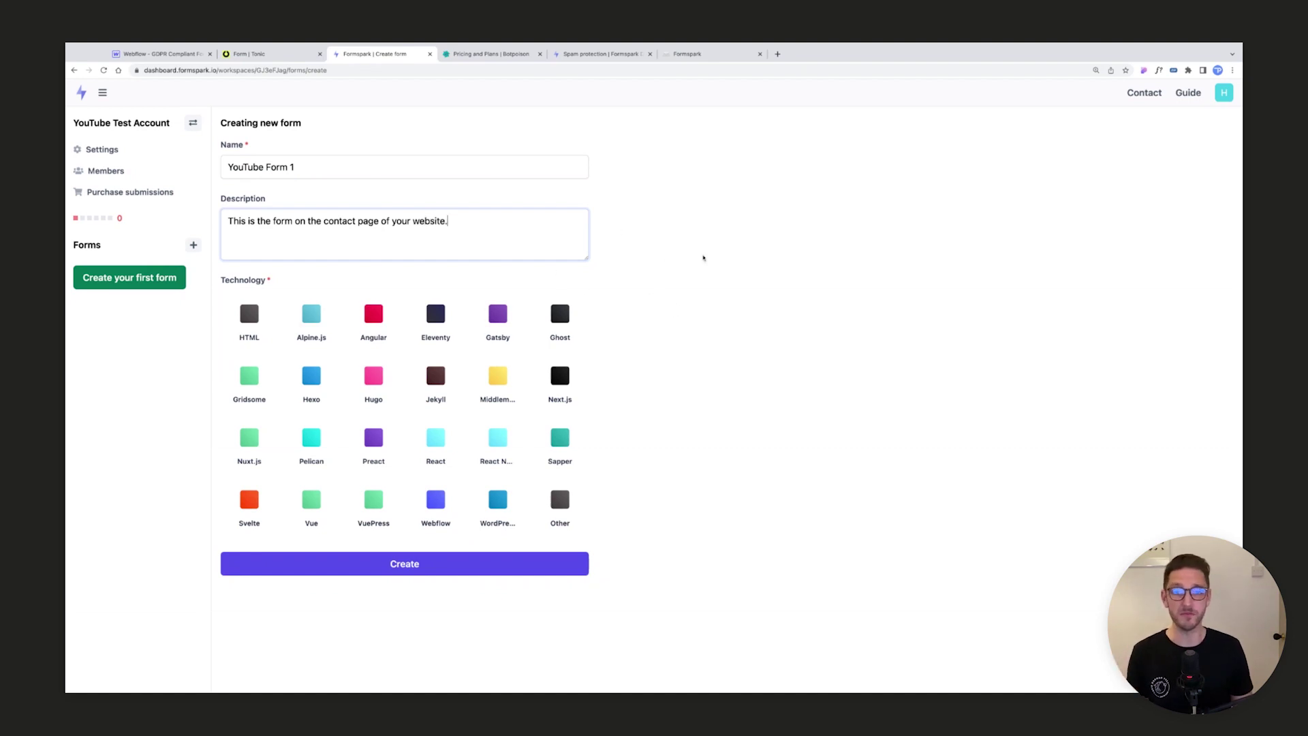
left_click(661, 299)
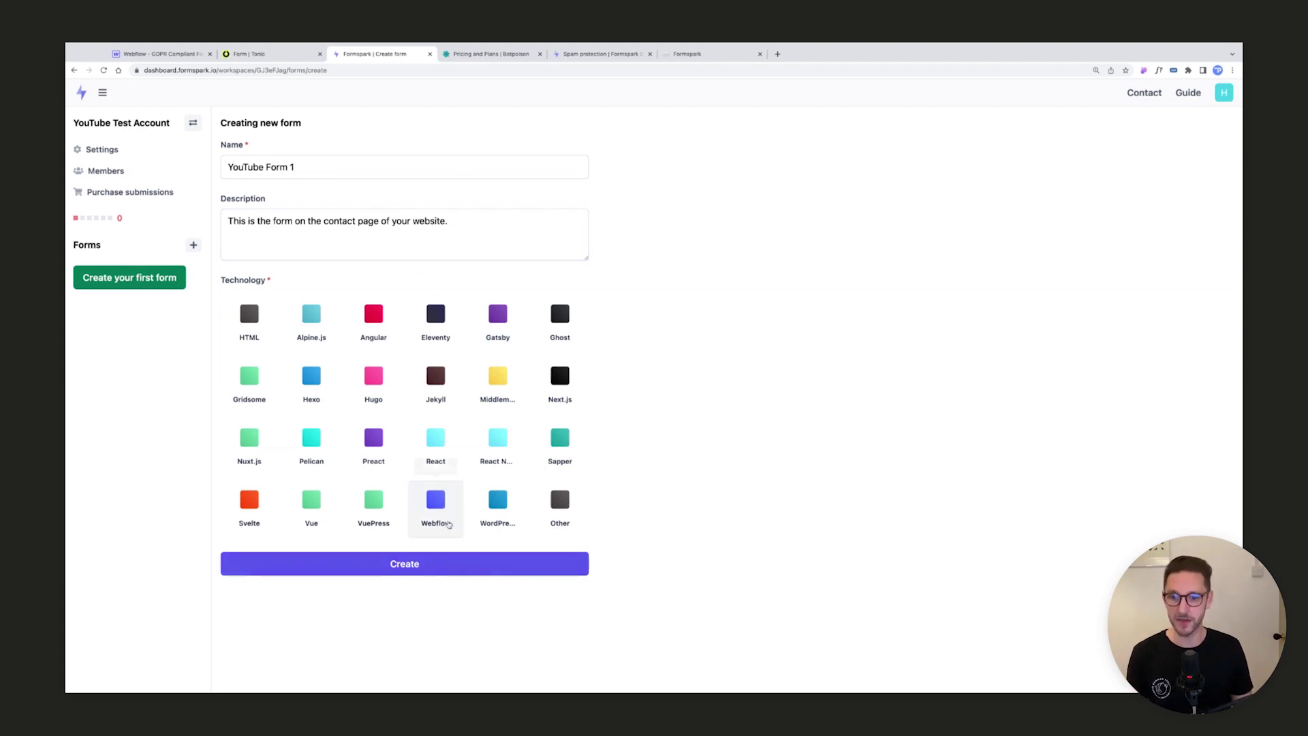
left_click(436, 503)
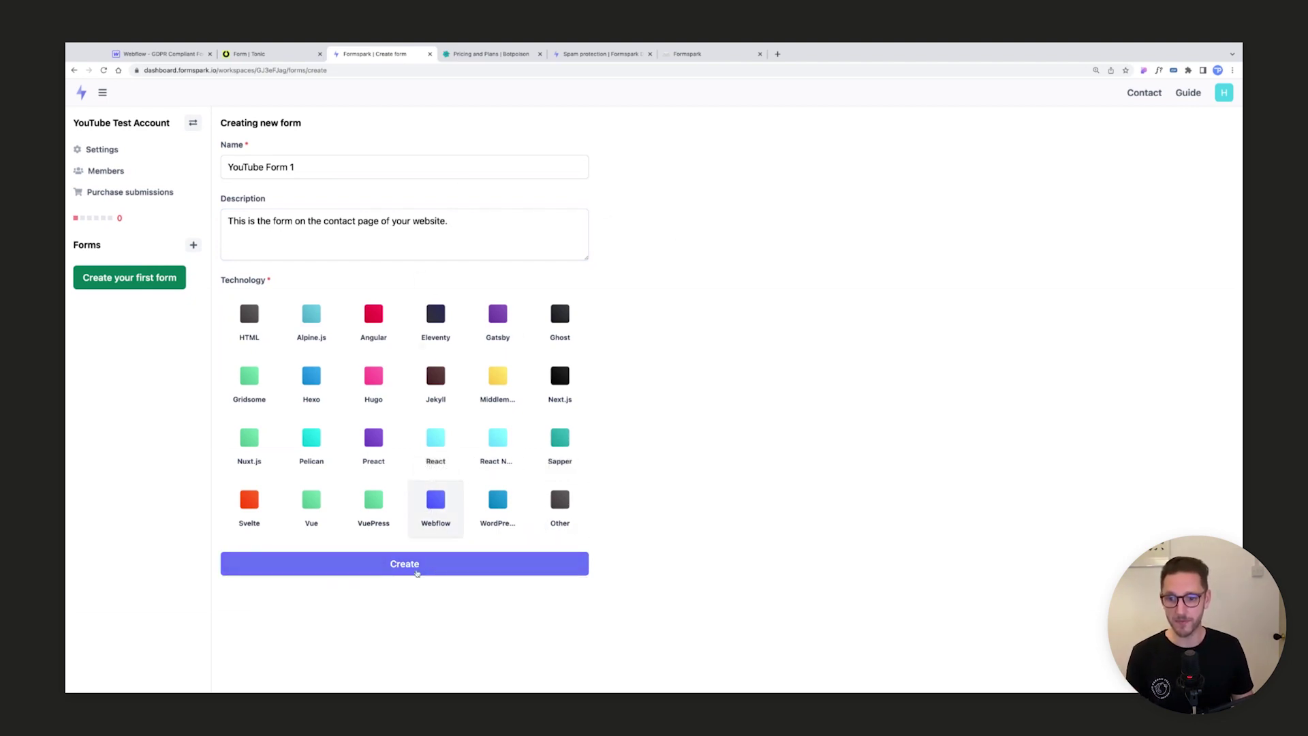
left_click(560, 564)
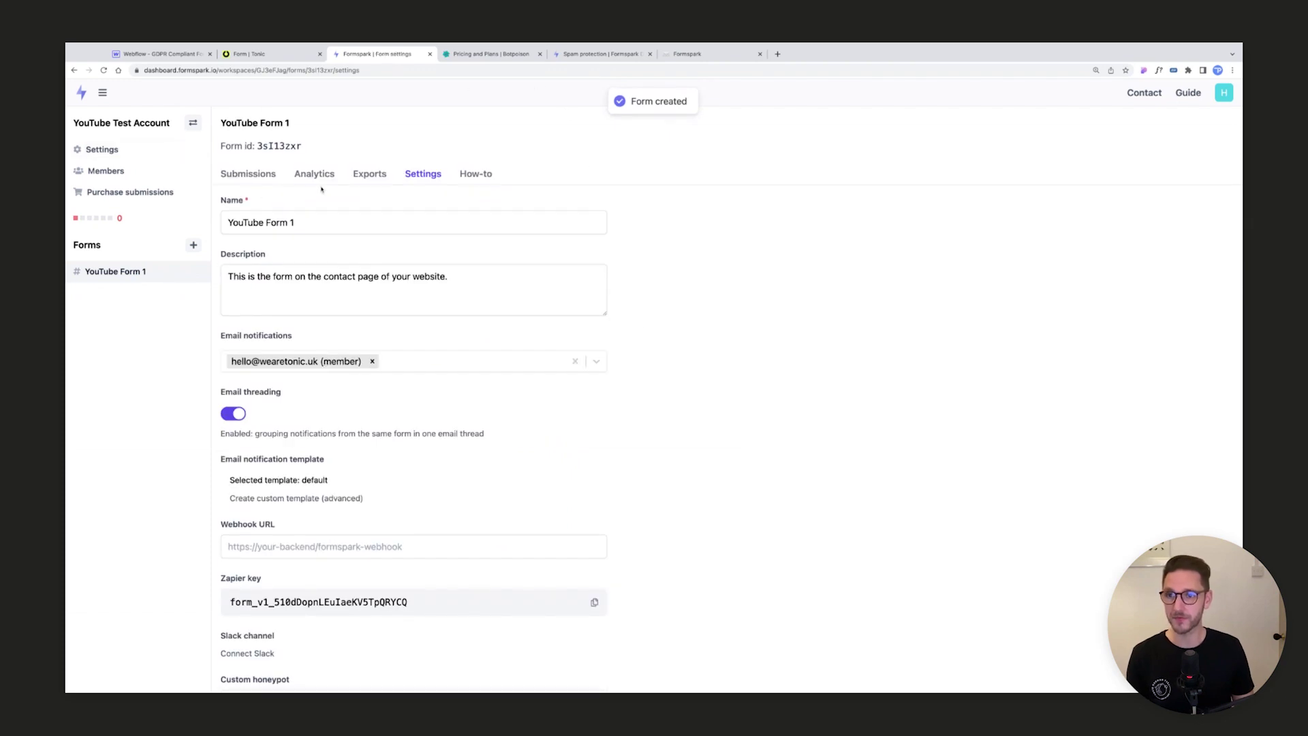
left_click(248, 174)
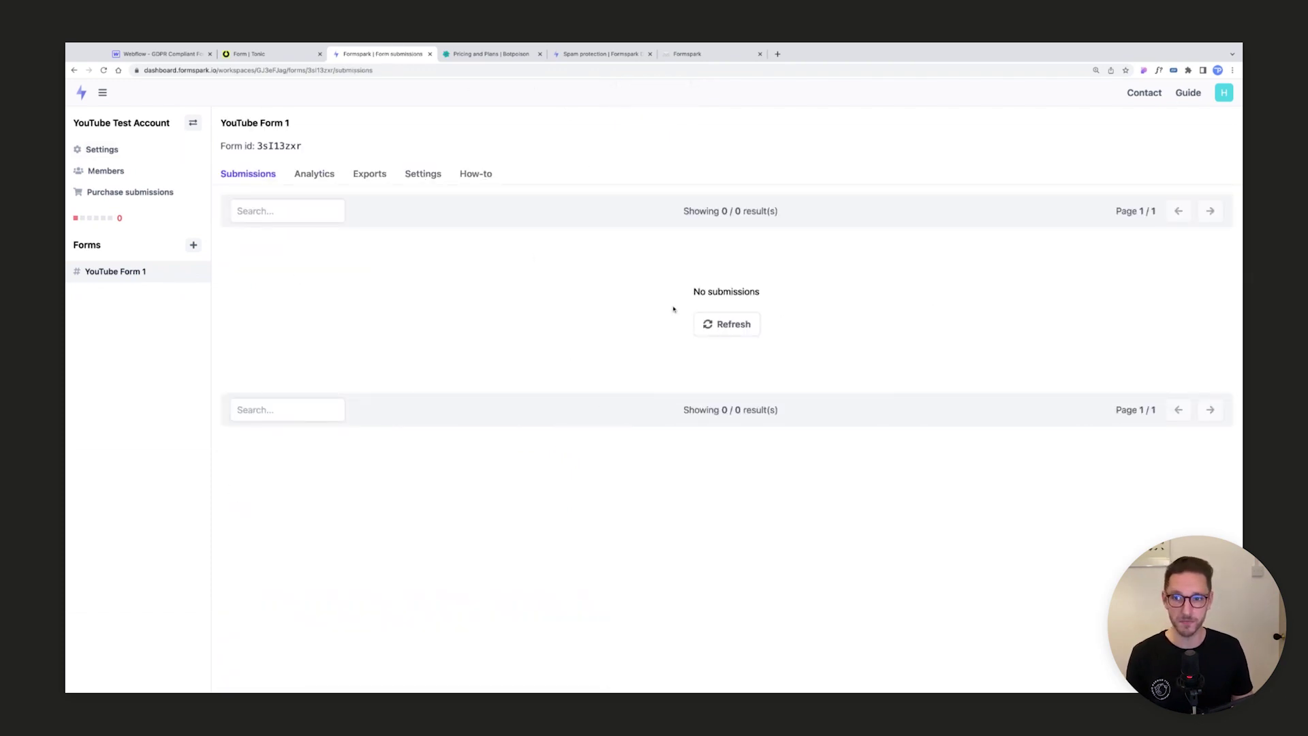
left_click(314, 175)
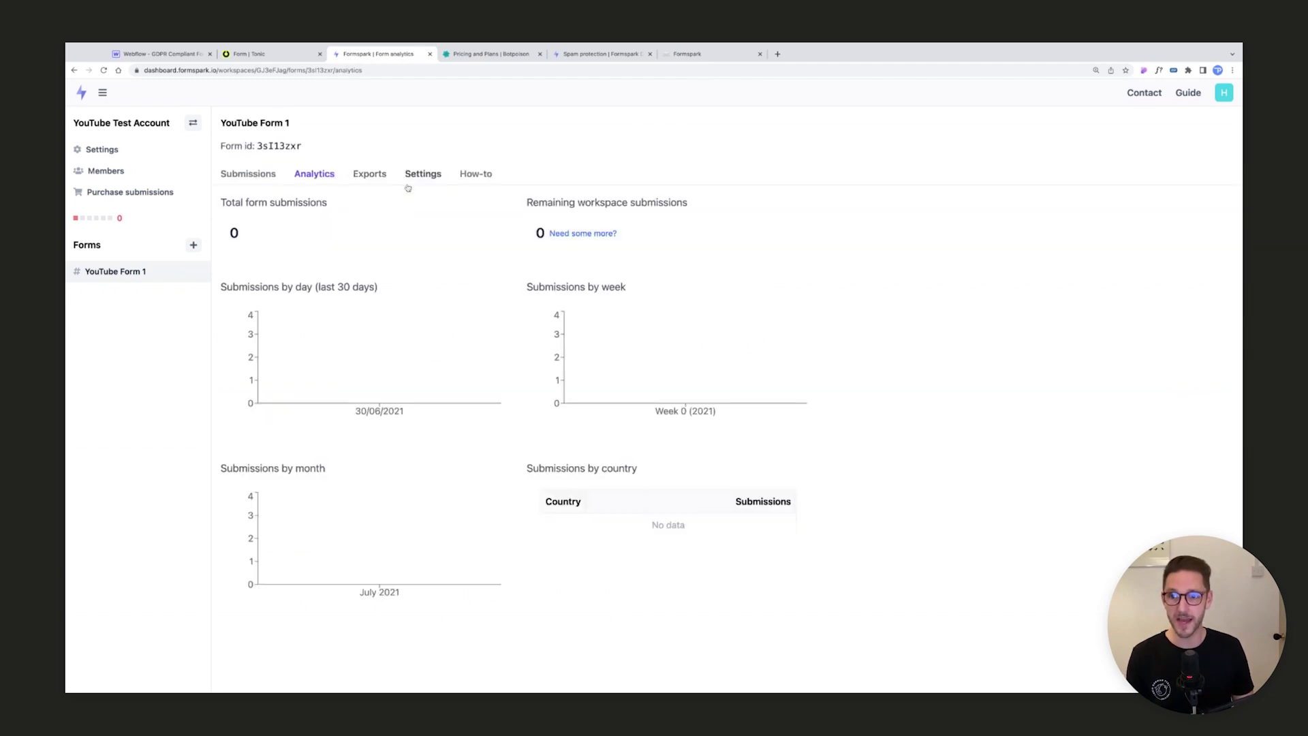
left_click(378, 176)
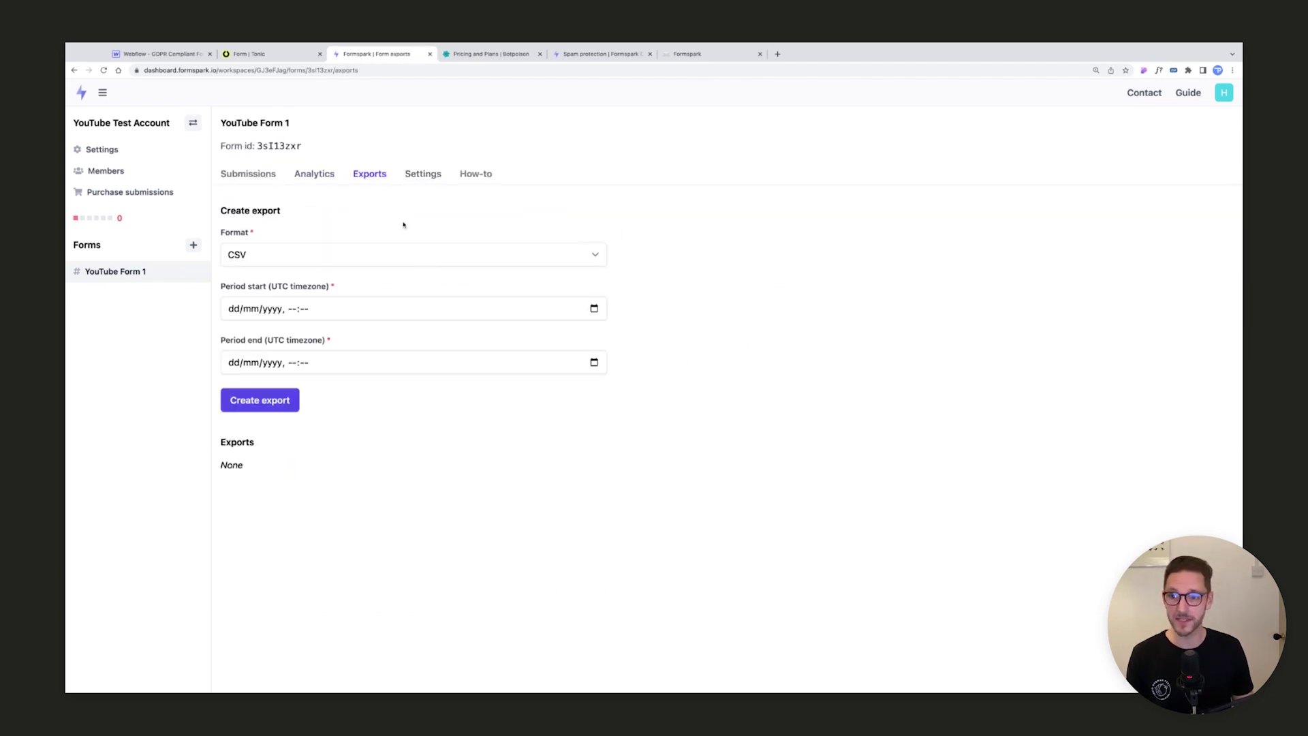
left_click(432, 176)
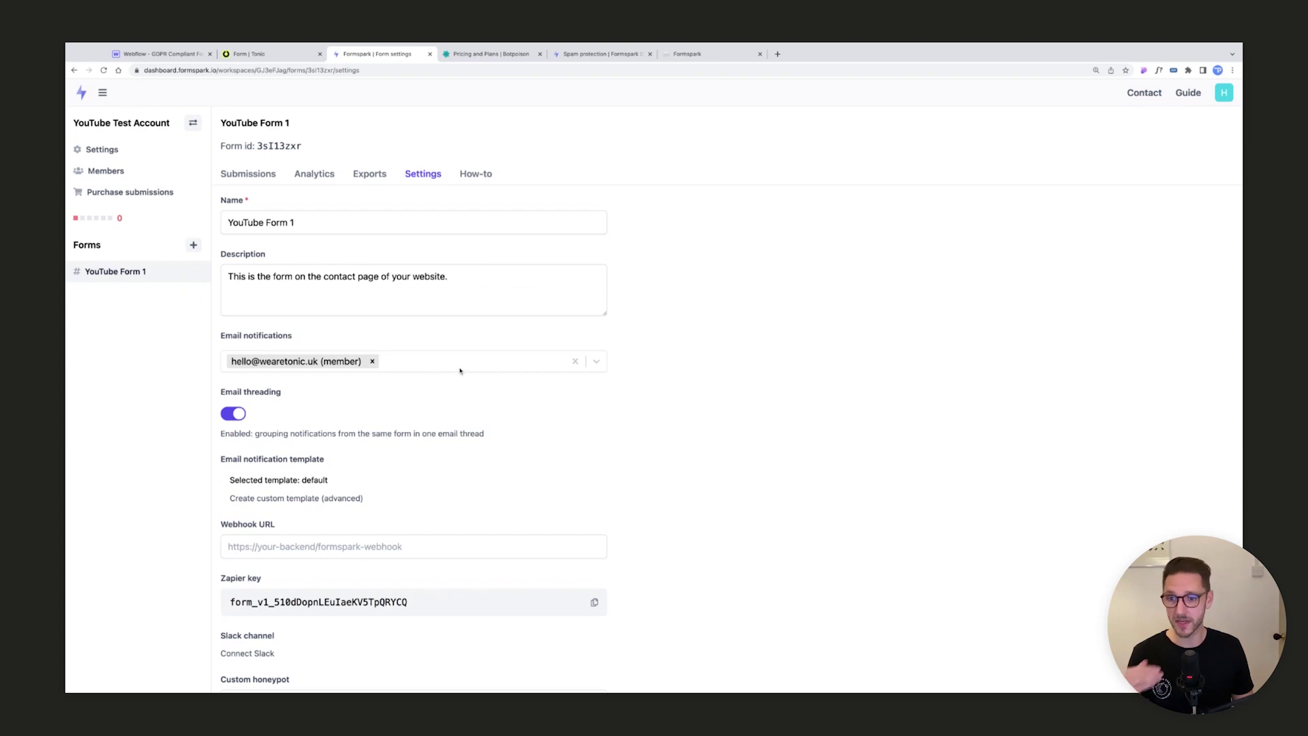
Turn off email threading for the form's notifications.
left_click(235, 415)
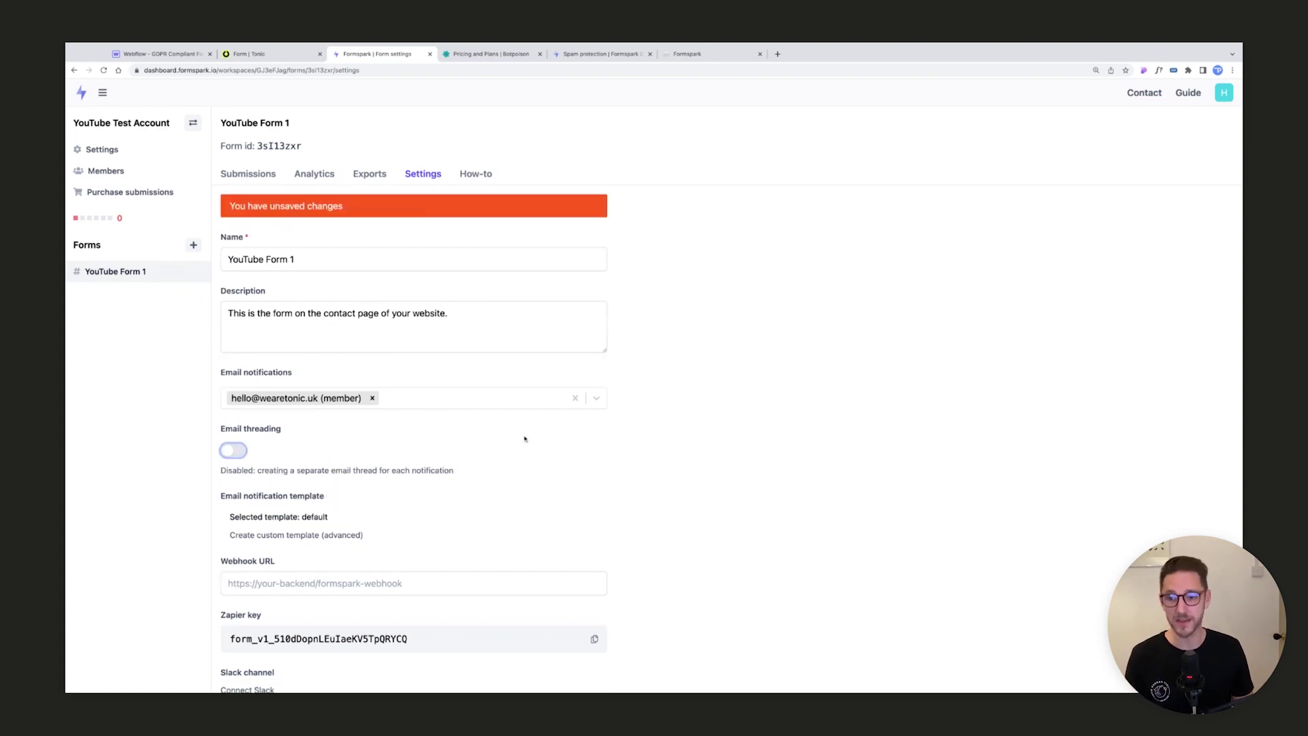
scroll(525, 443, "down", 3)
scroll(478, 441, "down", 3)
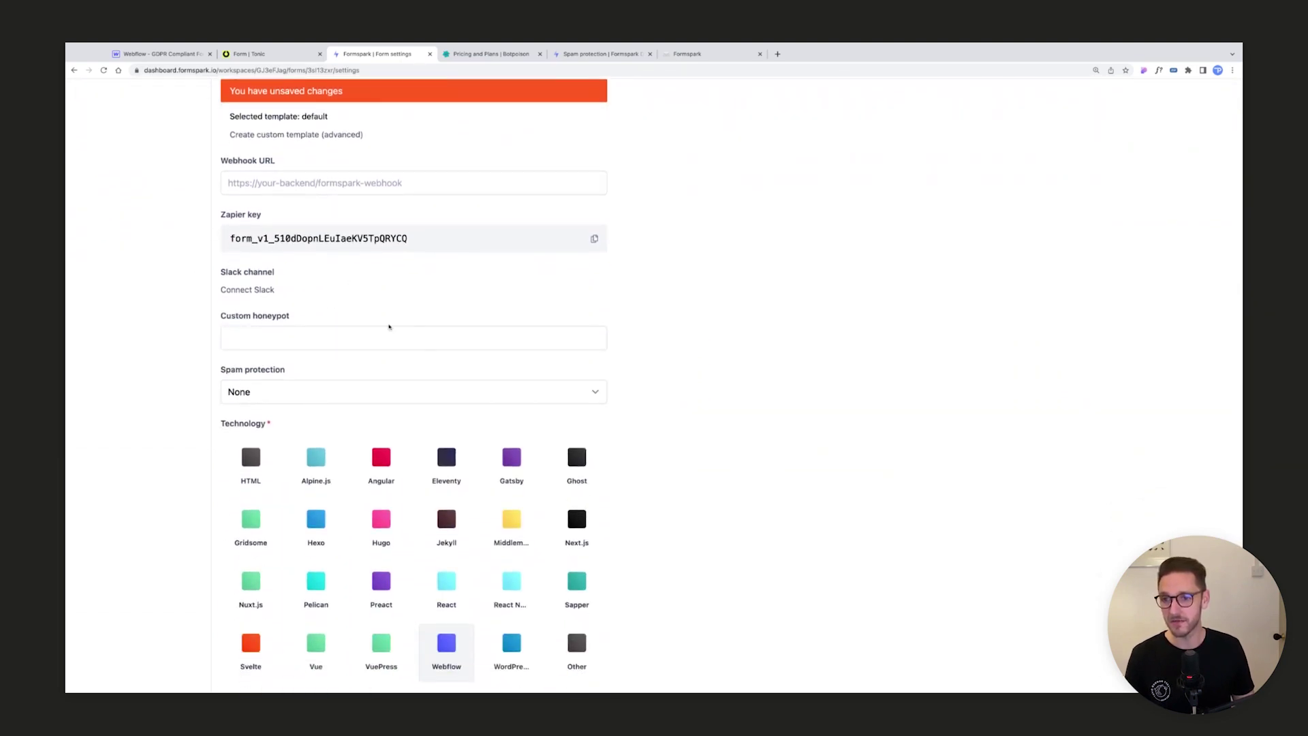
scroll(573, 426, "down", 1)
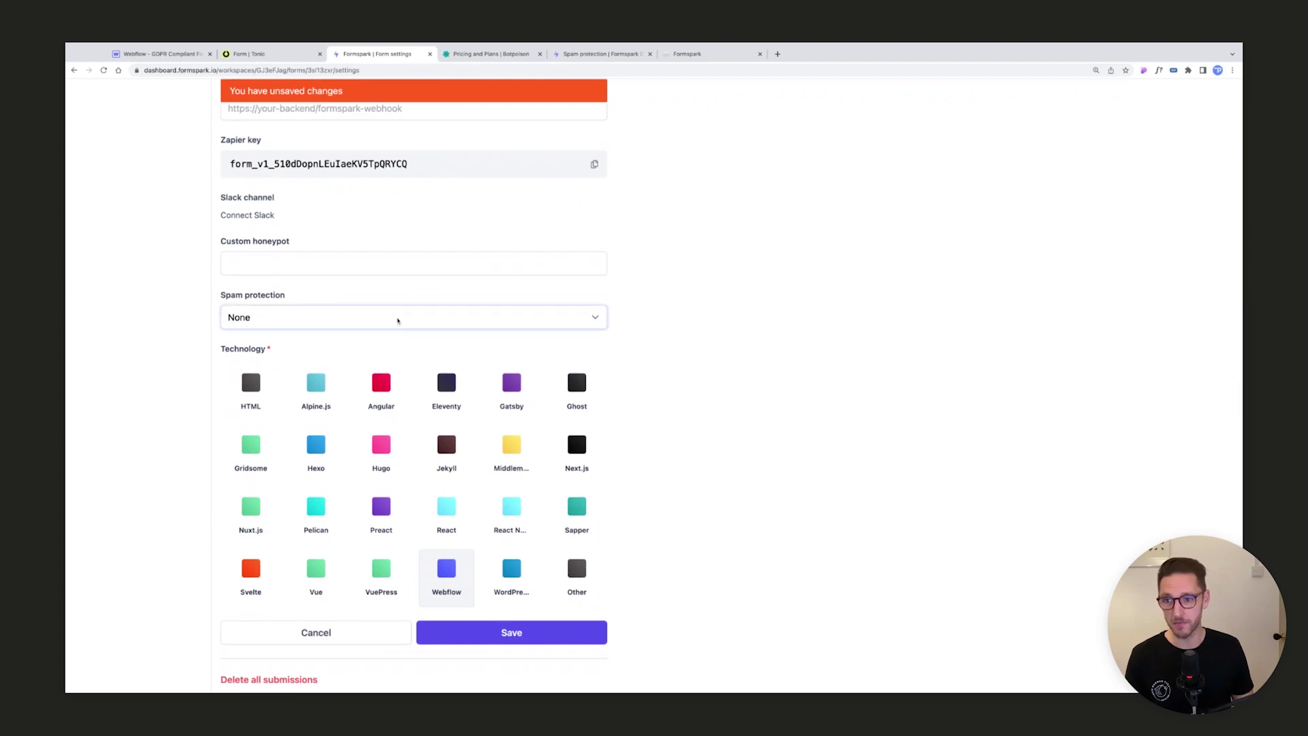
Try Botpoison spam protection, revert it to None, and save the settings.
left_click(398, 321)
left_click(398, 334)
left_click(281, 379)
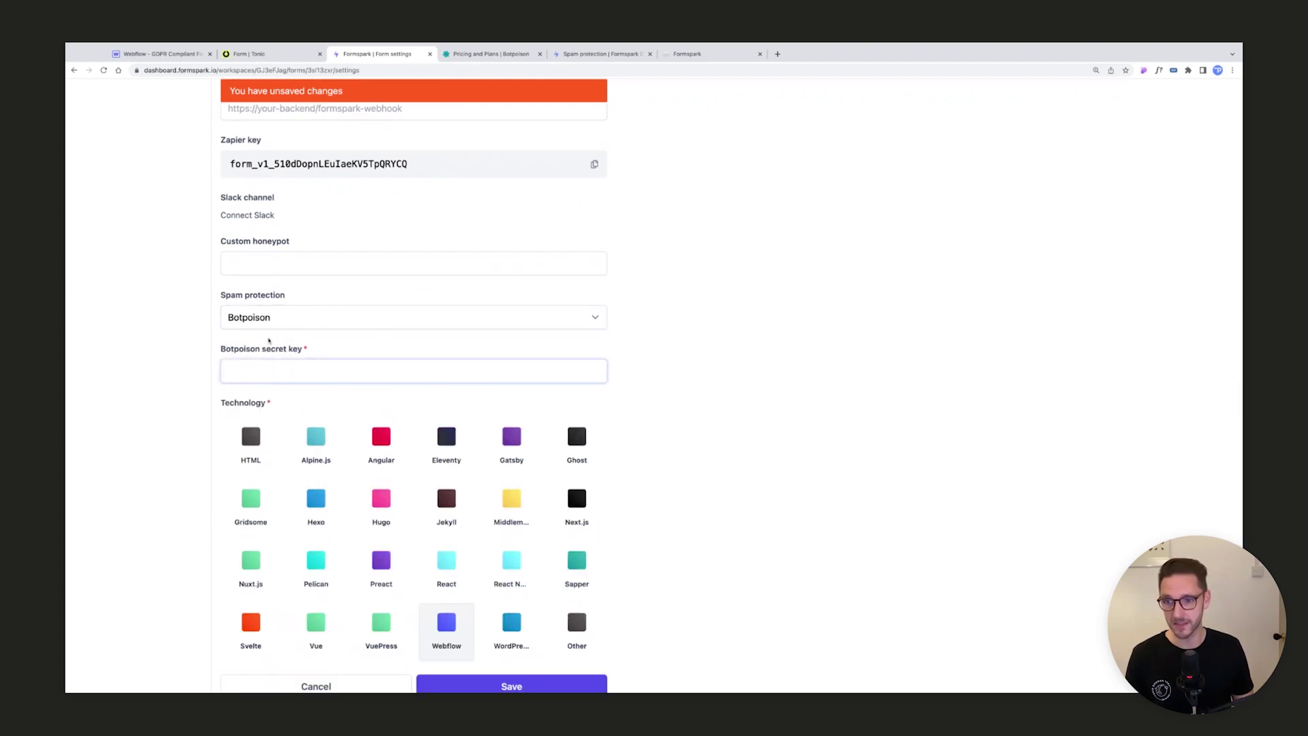
key("shift+Tab")
key("Up")
left_click(525, 606)
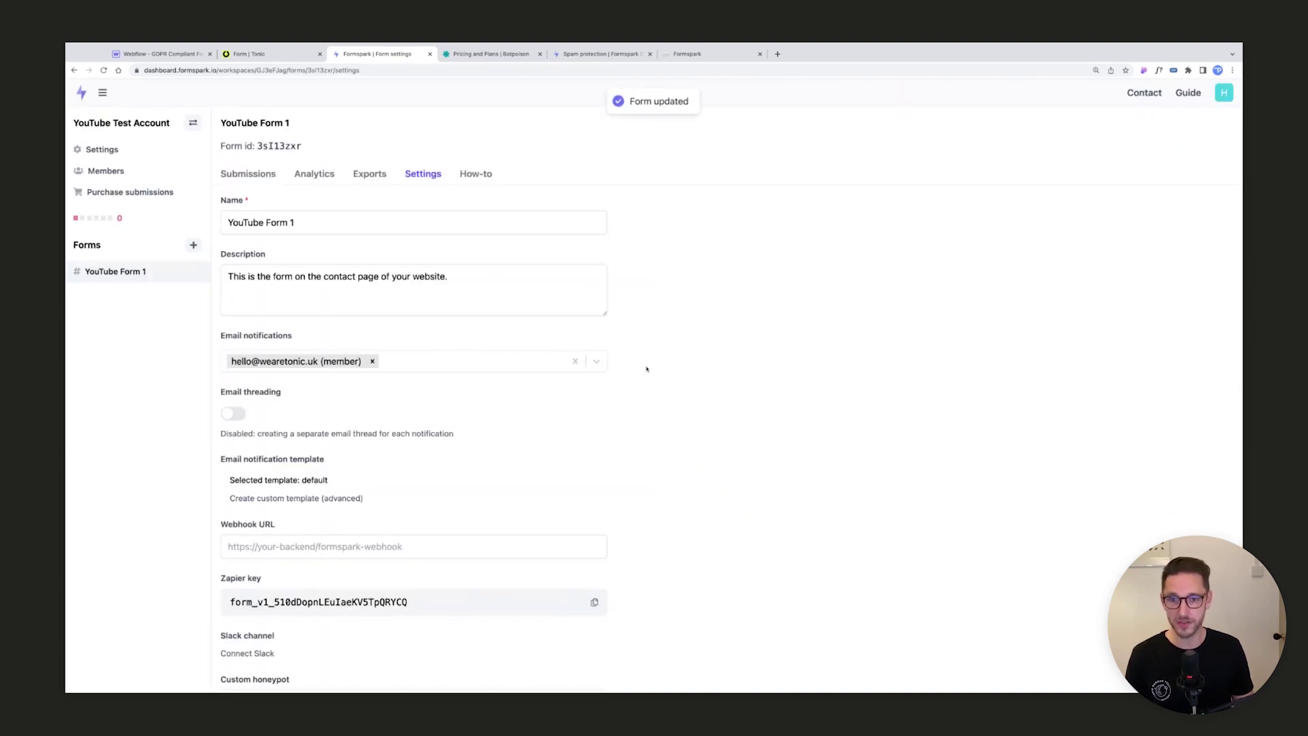
Open the form's How-to instructions and copy its submit-form.com action URL.
left_click(487, 175)
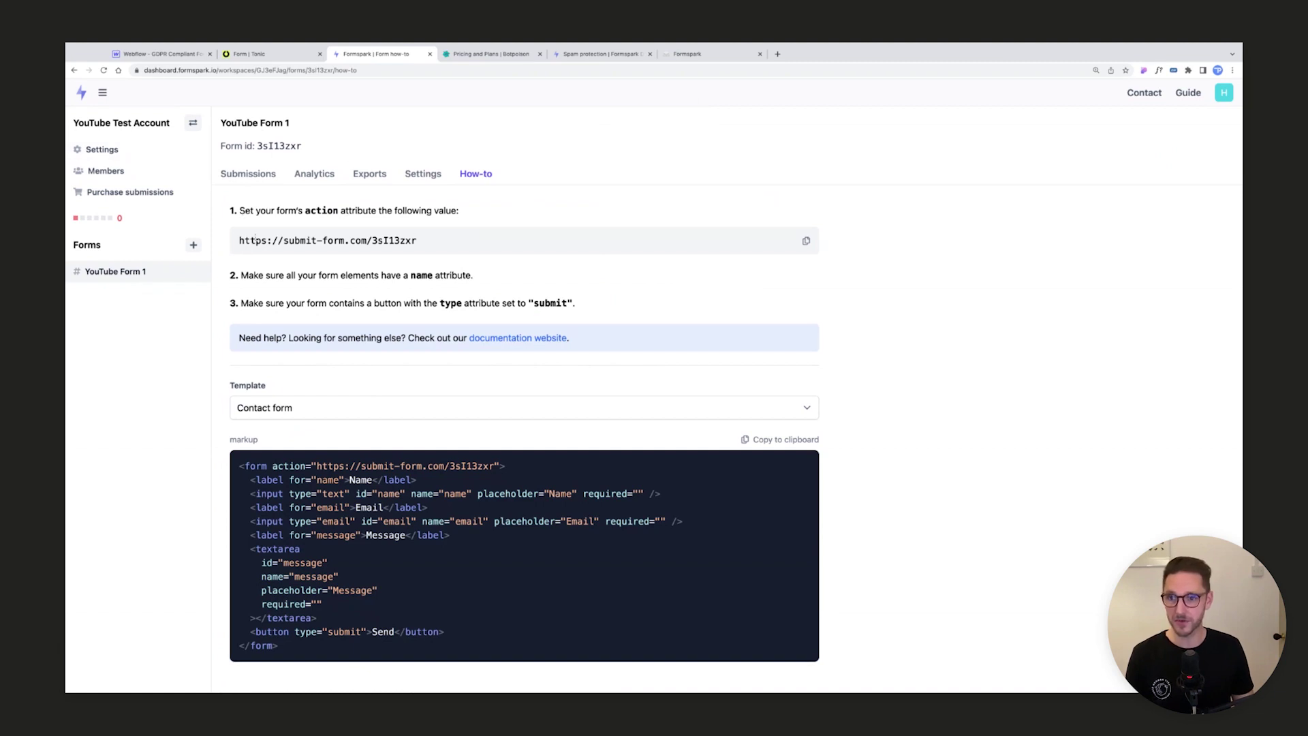
left_click(807, 242)
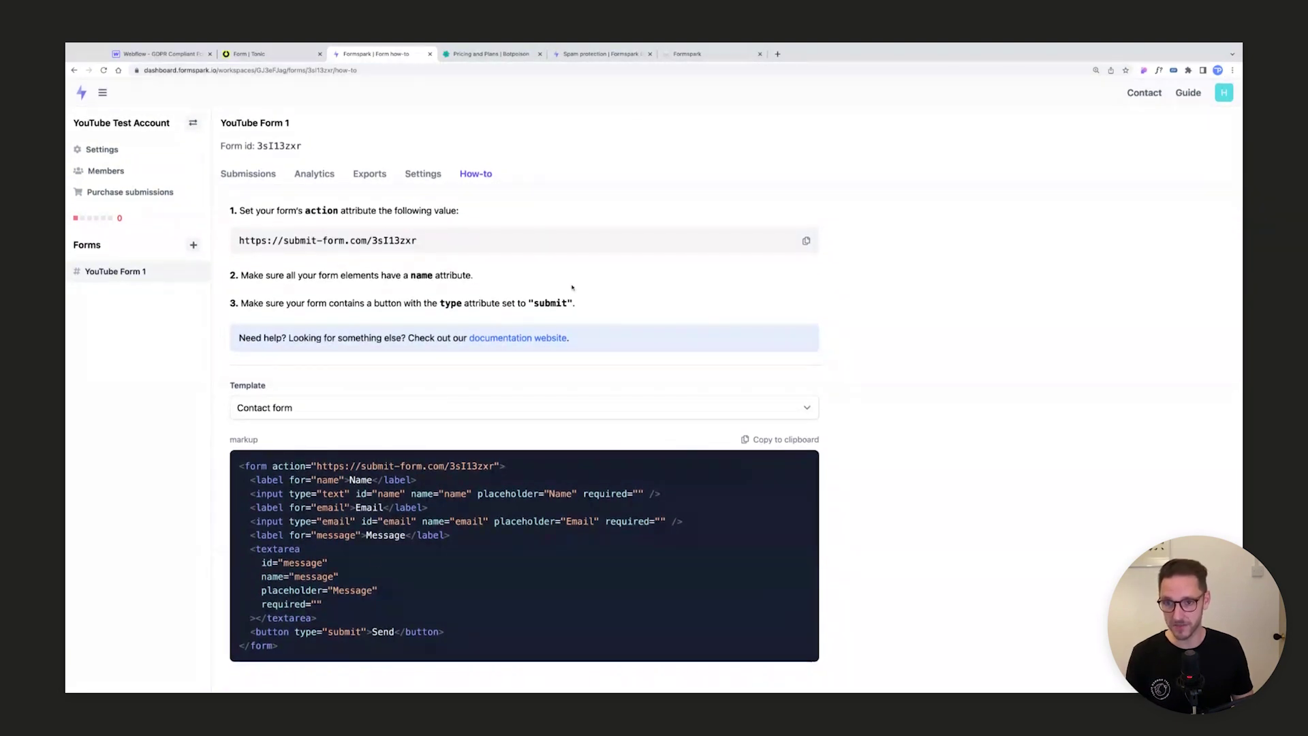
left_click(806, 243)
Paste the Formspark URL as the Webflow form's action and set the method to POST.
left_click(181, 54)
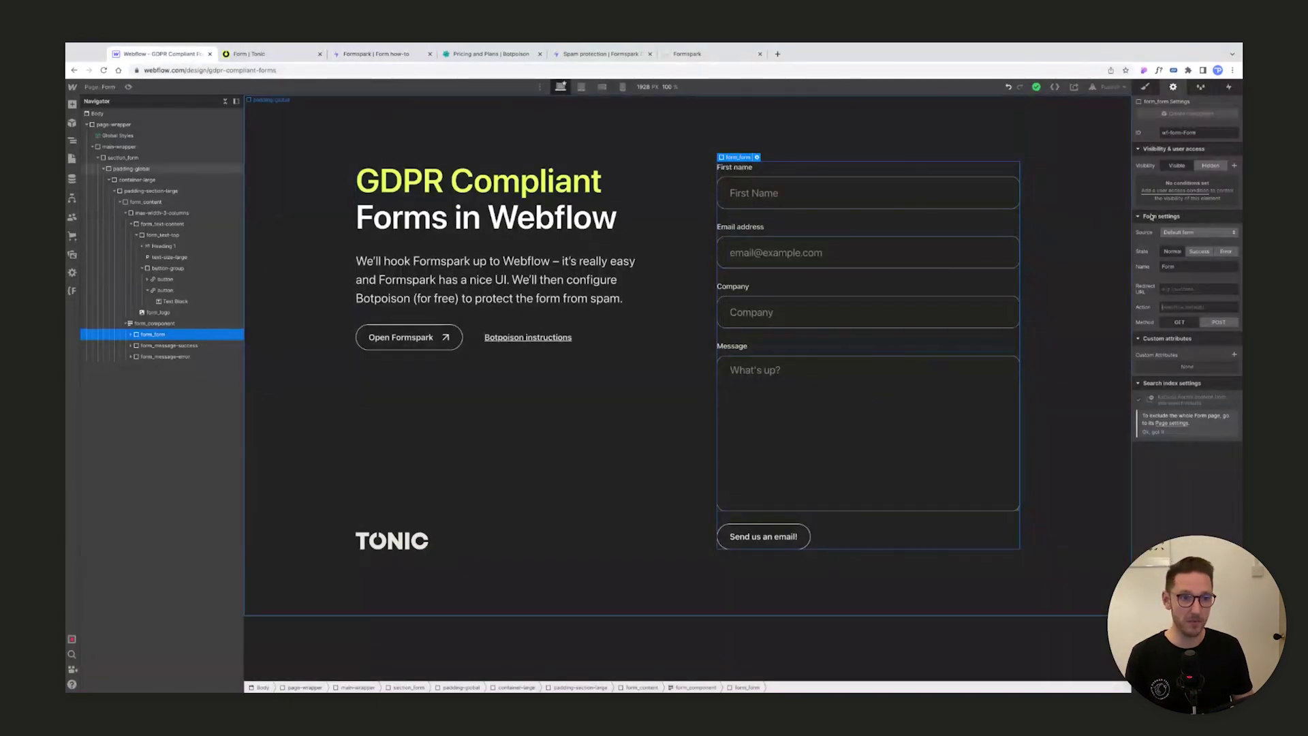
left_click(1178, 306)
key("ctrl+v")
left_click(1217, 325)
left_click(1078, 409)
Publish the Webflow site and open the live form page.
left_click(1110, 87)
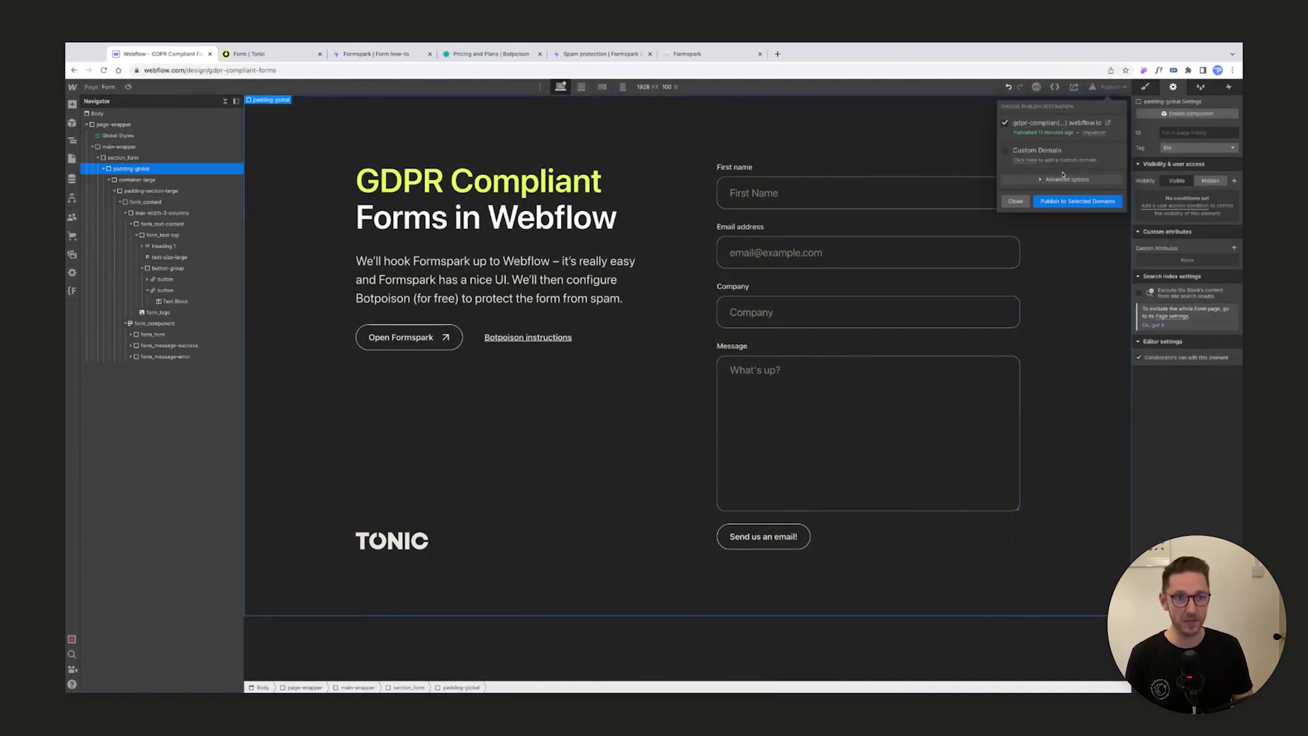
left_click(376, 53)
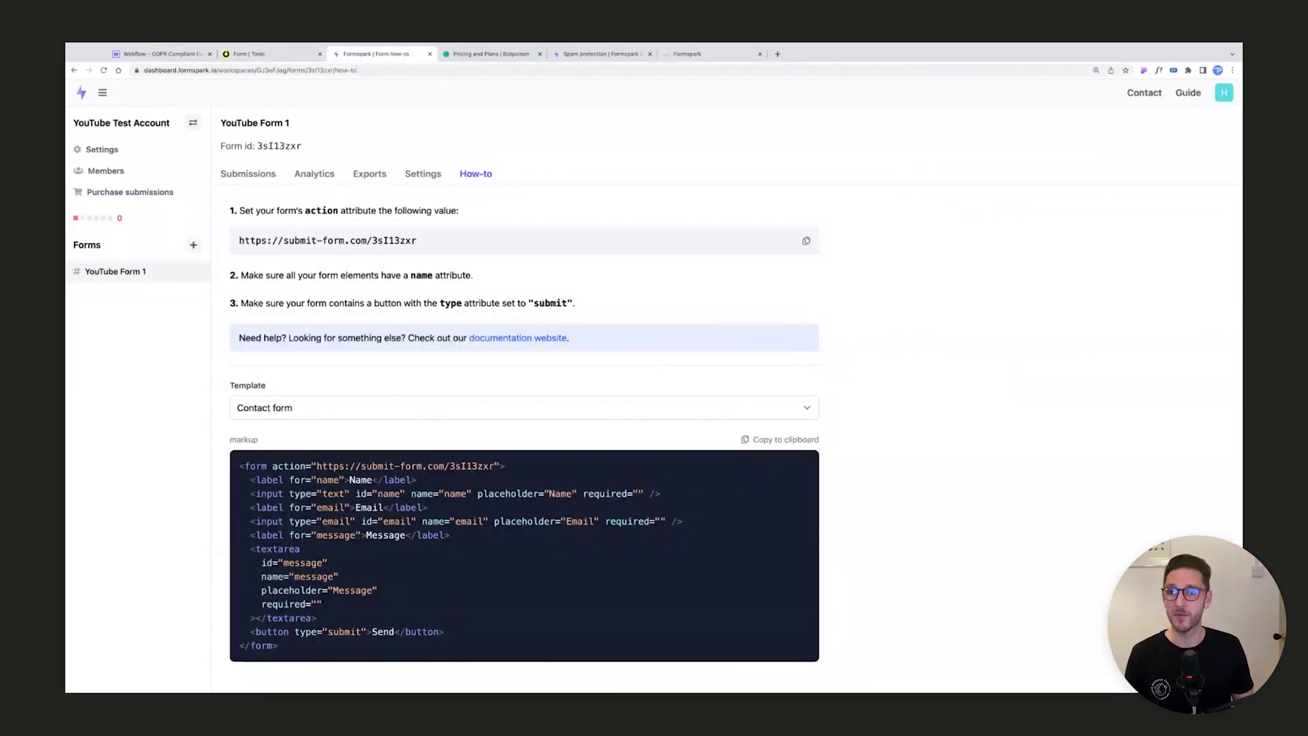
left_click(173, 54)
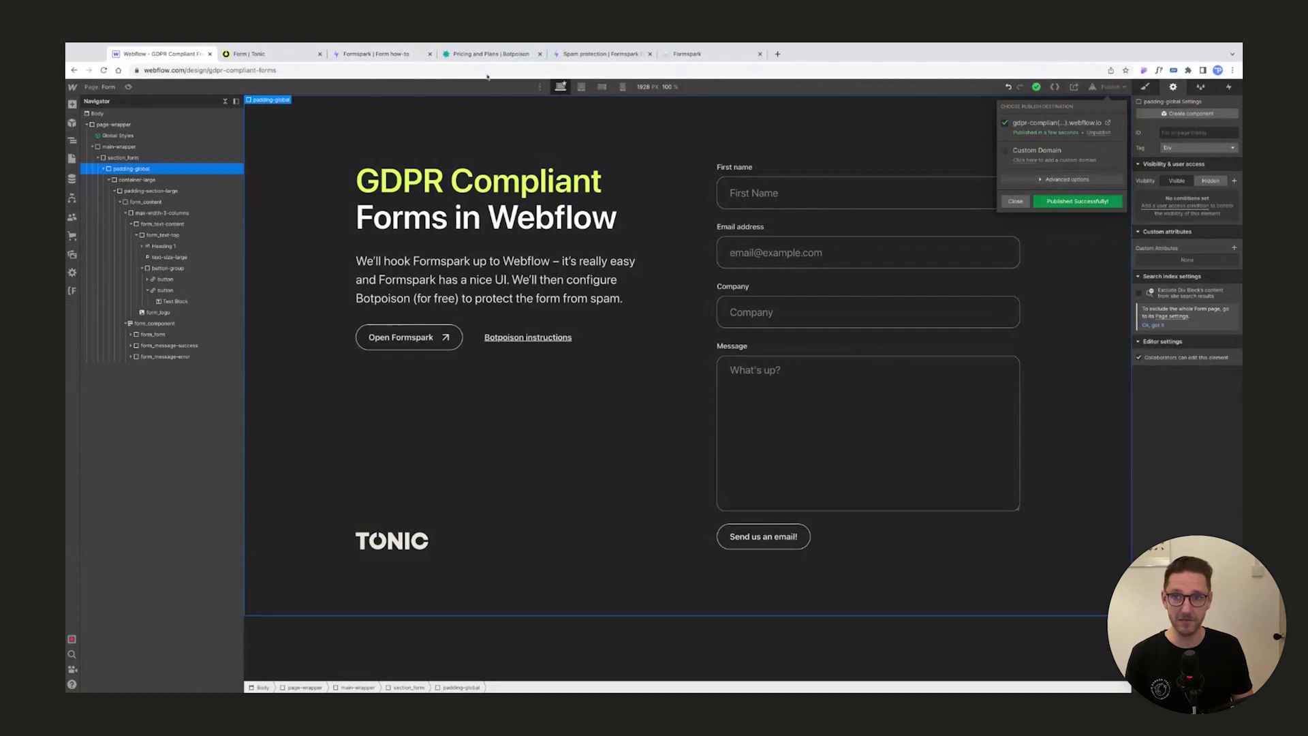
left_click(409, 57)
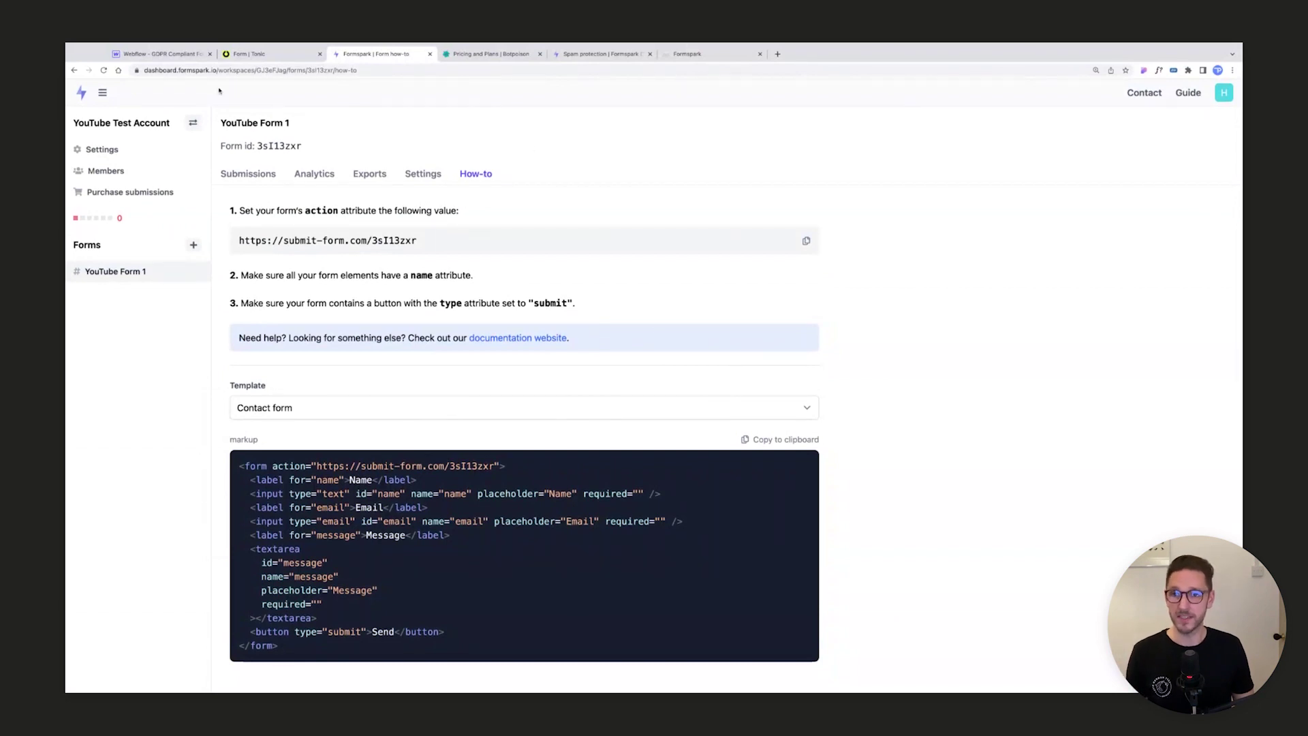
left_click(272, 53)
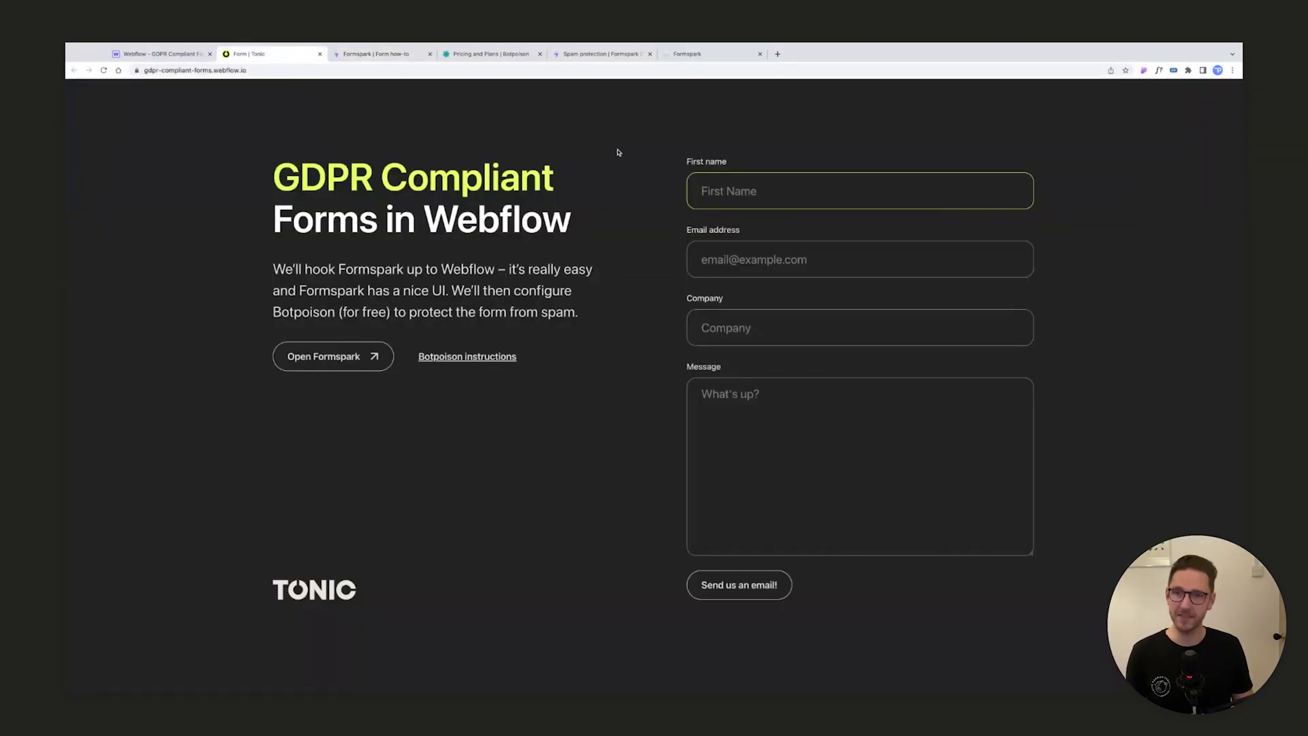
Submit a test entry with a first name, email, company 'TONIC' and message 'Hey, testing!'.
key("ctrl+shift+Tab")
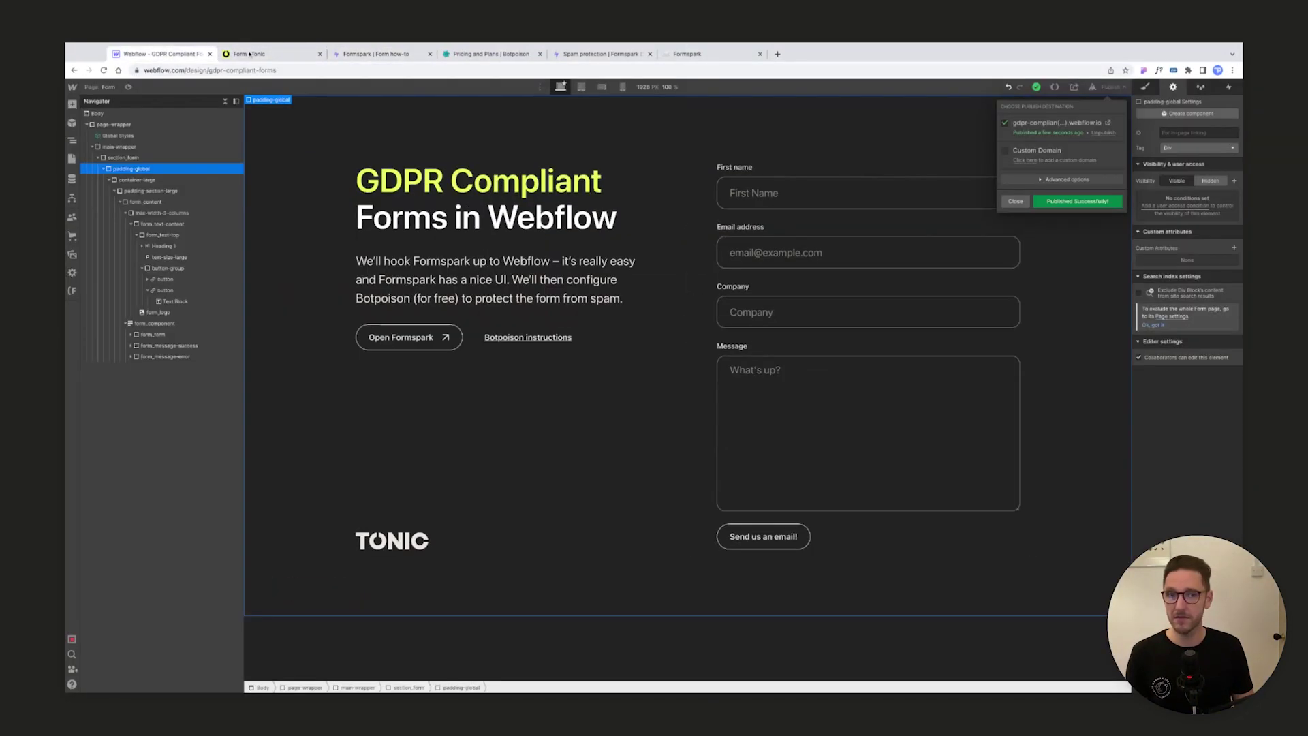
left_click(297, 54)
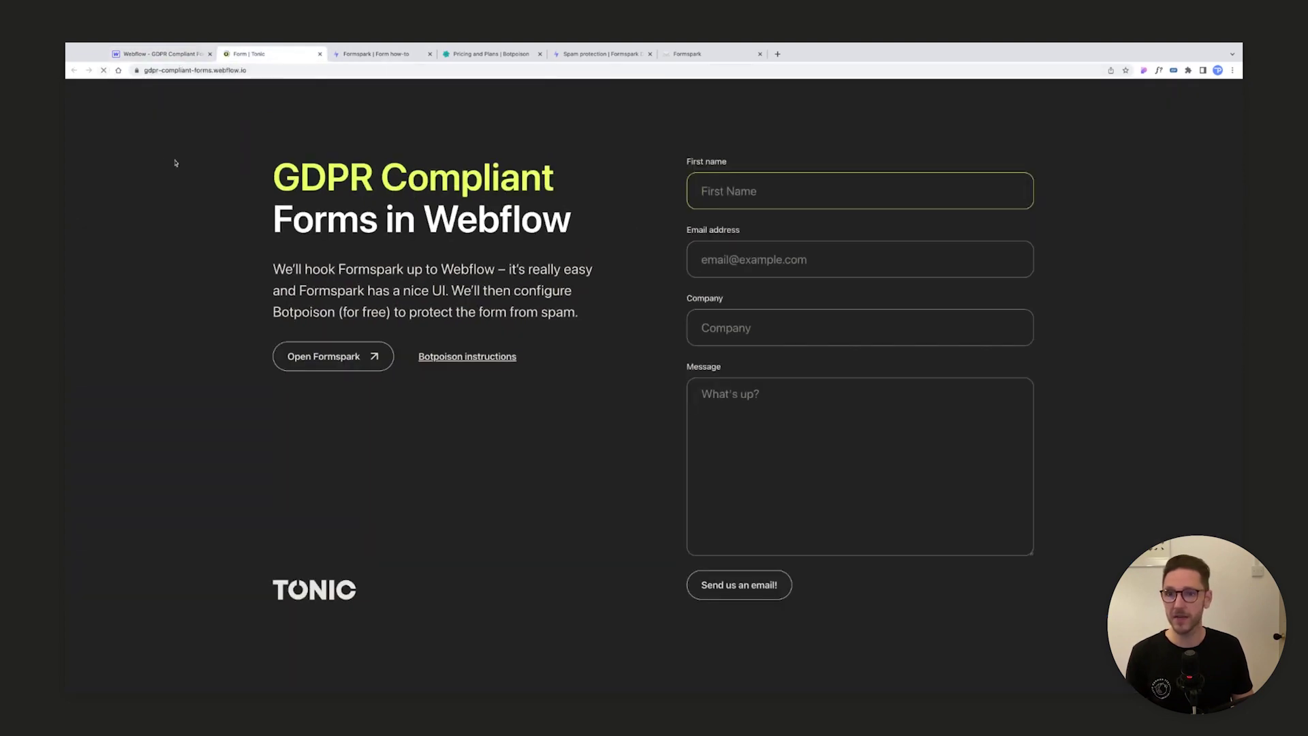
left_click(765, 185)
type("Tom")
key("Tab")
type("to")
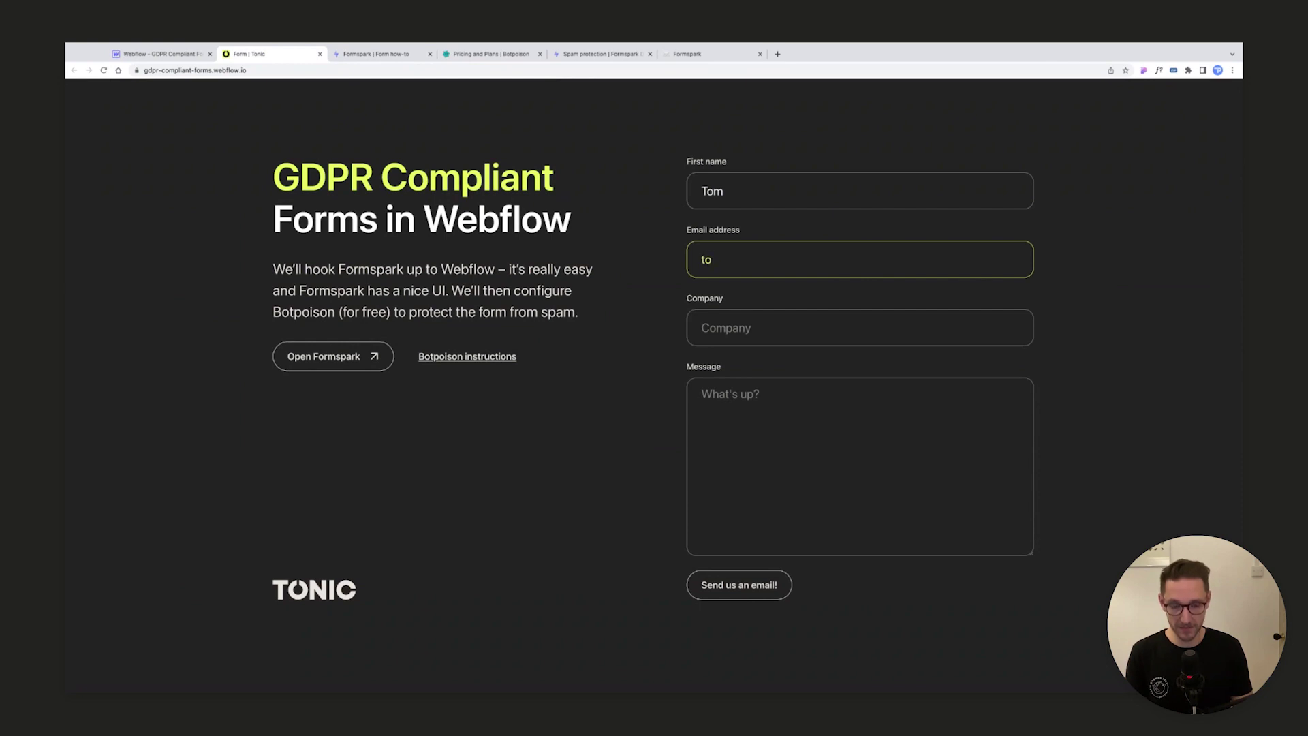
type("m@example.co")
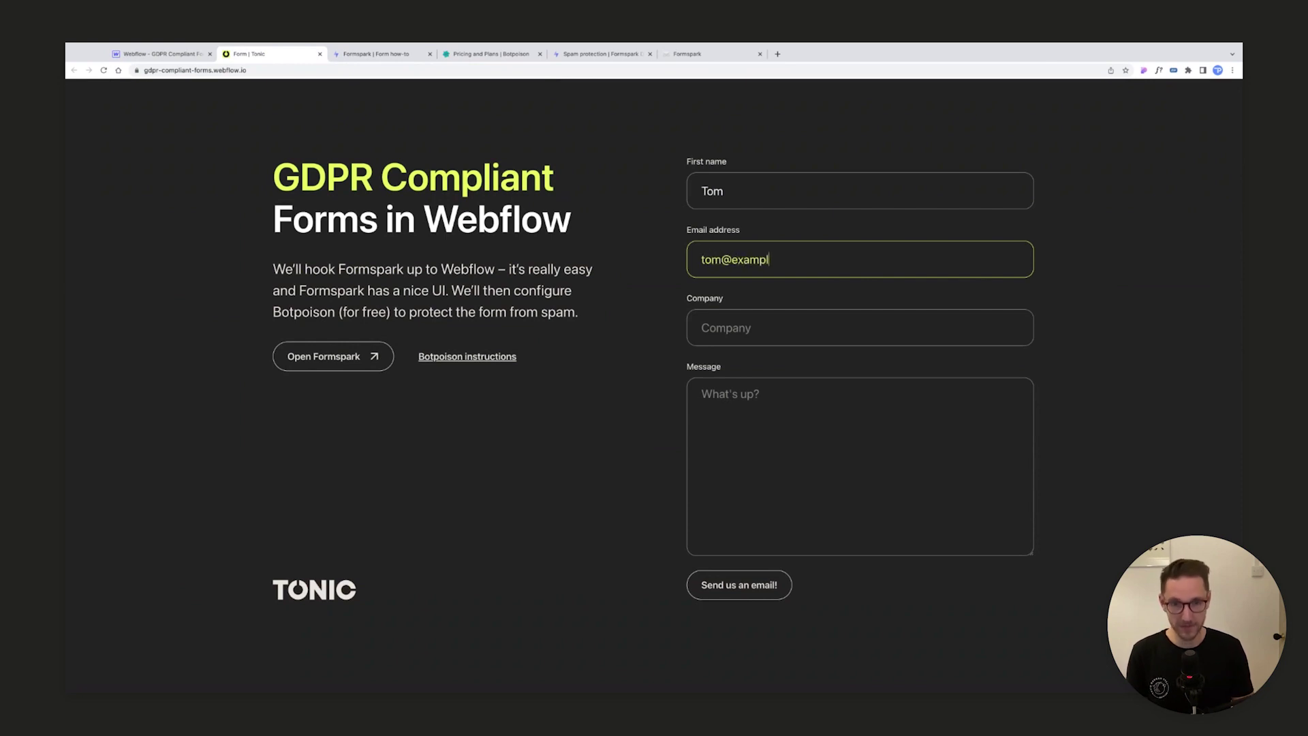
type("m")
key("Tab")
type("S")
key("BackSpace")
type("TONIC")
key("Tab")
type("Hey, testing!")
left_click(666, 529)
left_click(743, 579)
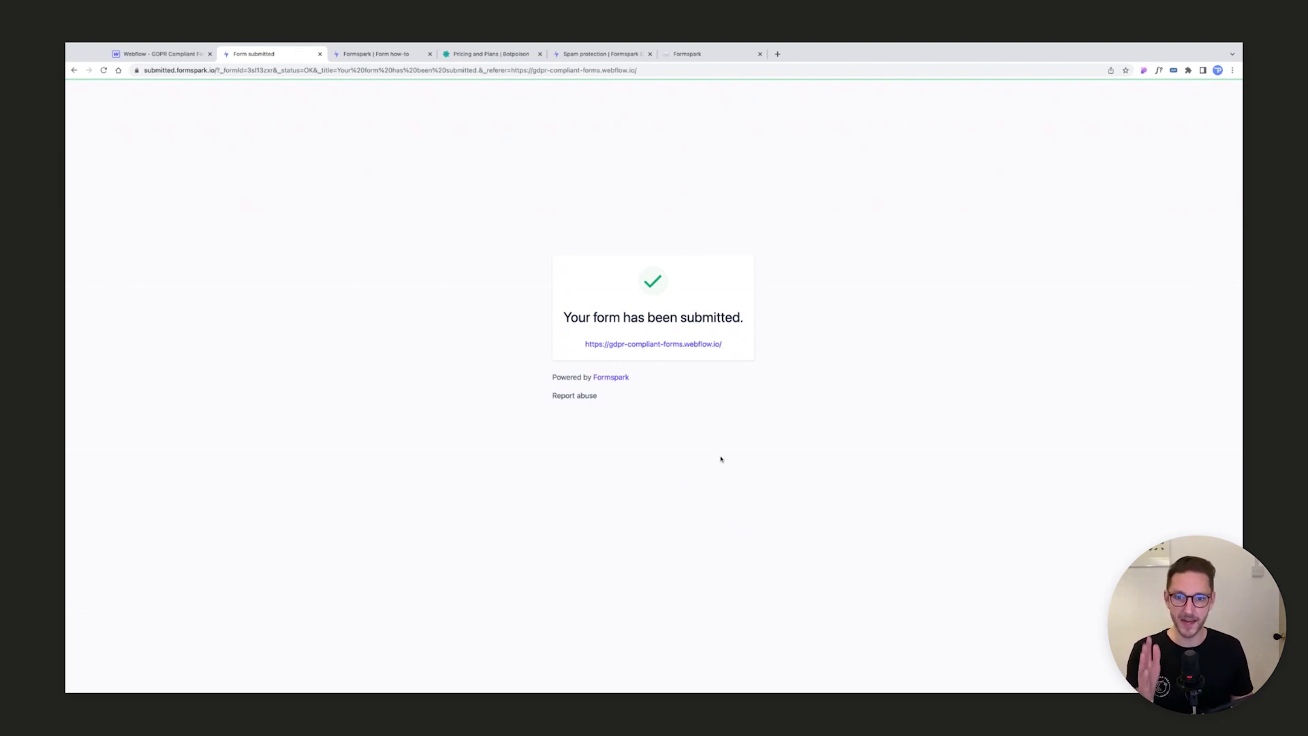
Go back to the form and clear the message, company, email and first name fields.
left_click(74, 71)
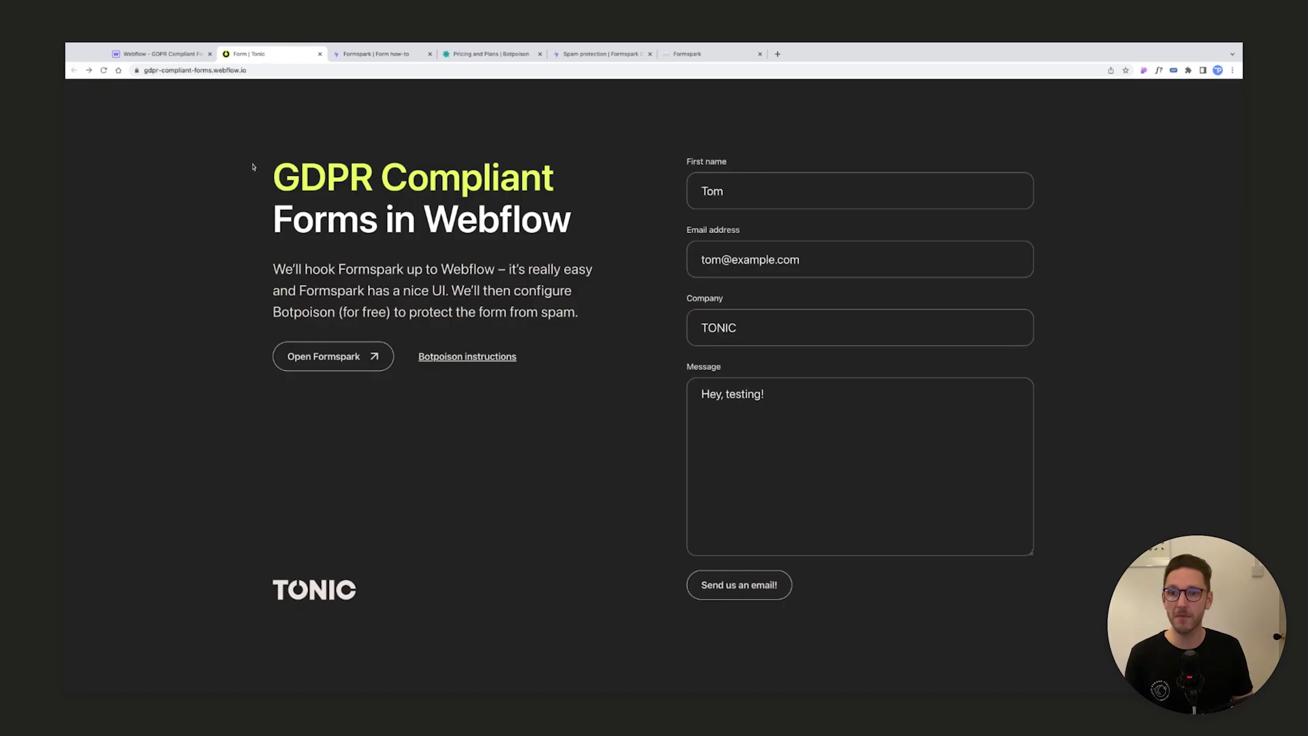
left_click(764, 432)
key("super+a")
key("BackSpace")
key("shift+Tab")
key("BackSpace")
key("shift+Tab")
key("BackSpace")
key("shift+Tab")
key("BackSpace")
key("Tab")
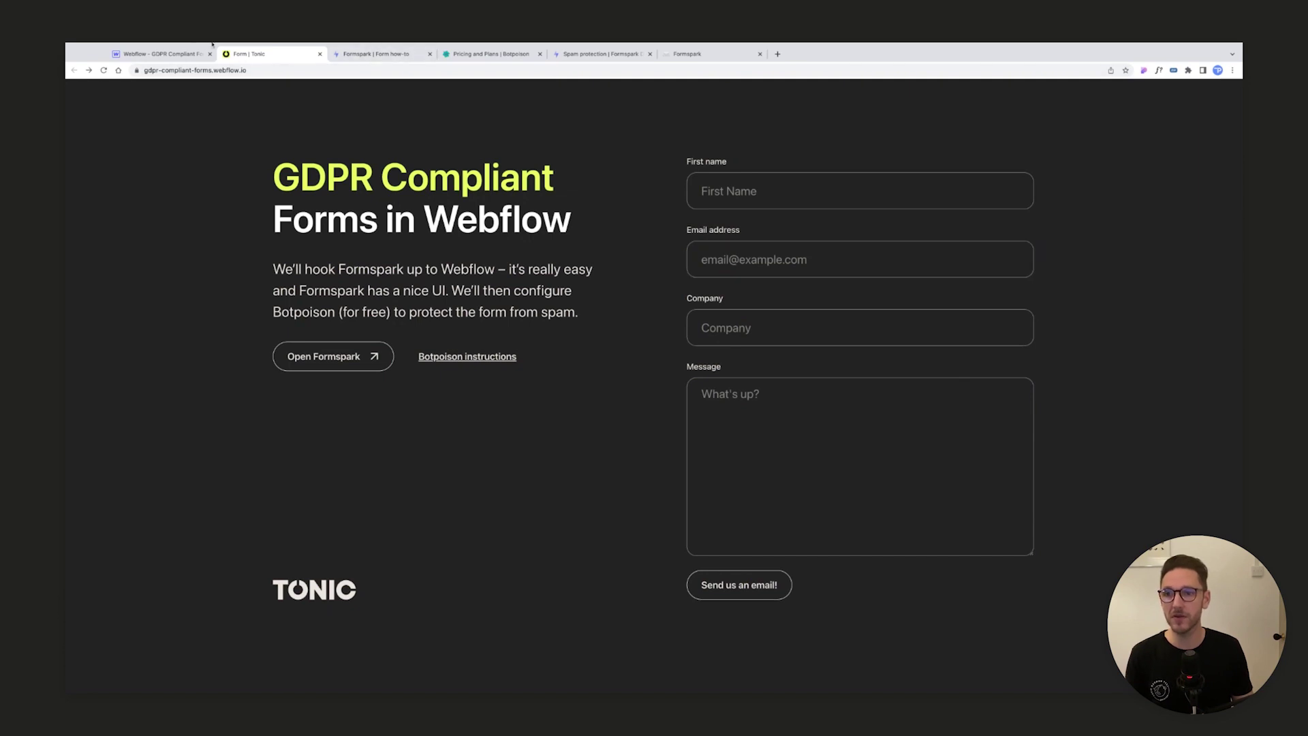
Insert an HTML Embed into the form element via the 'embed' quick search.
key("ctrl+shift+Tab")
left_click(125, 336)
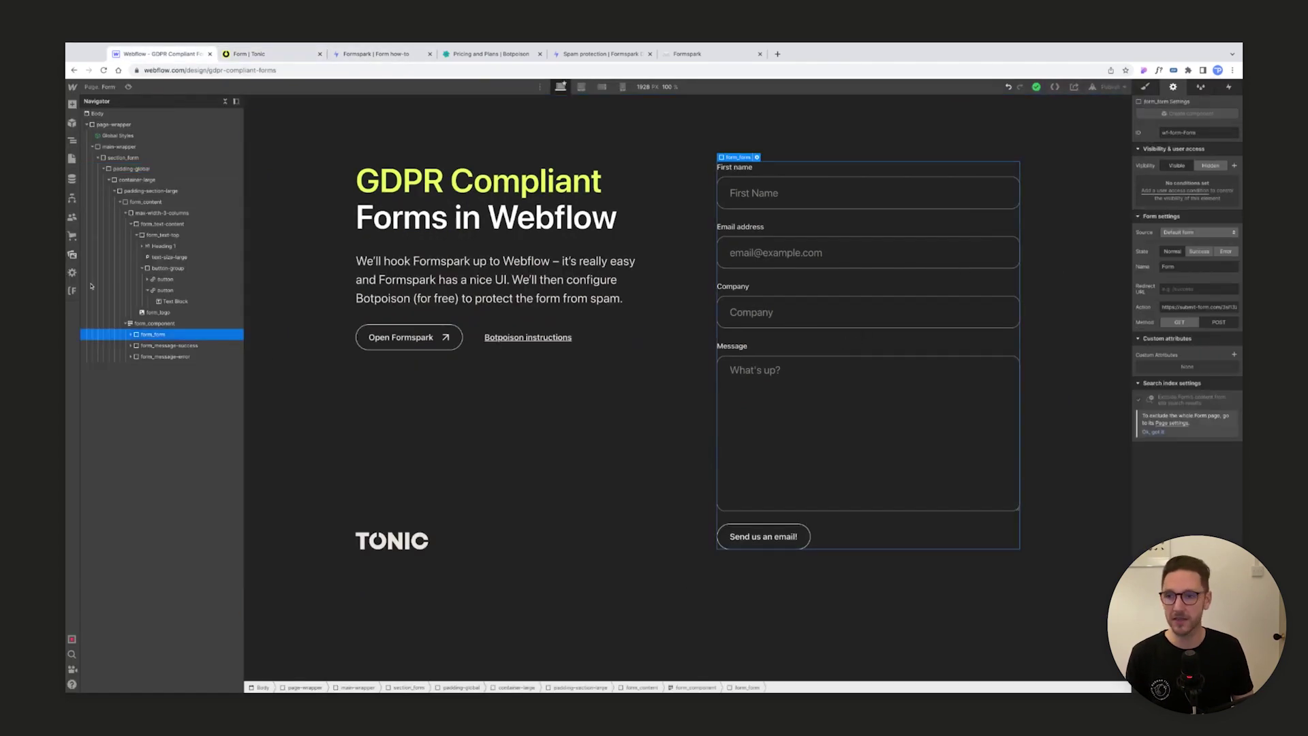
left_click(130, 335)
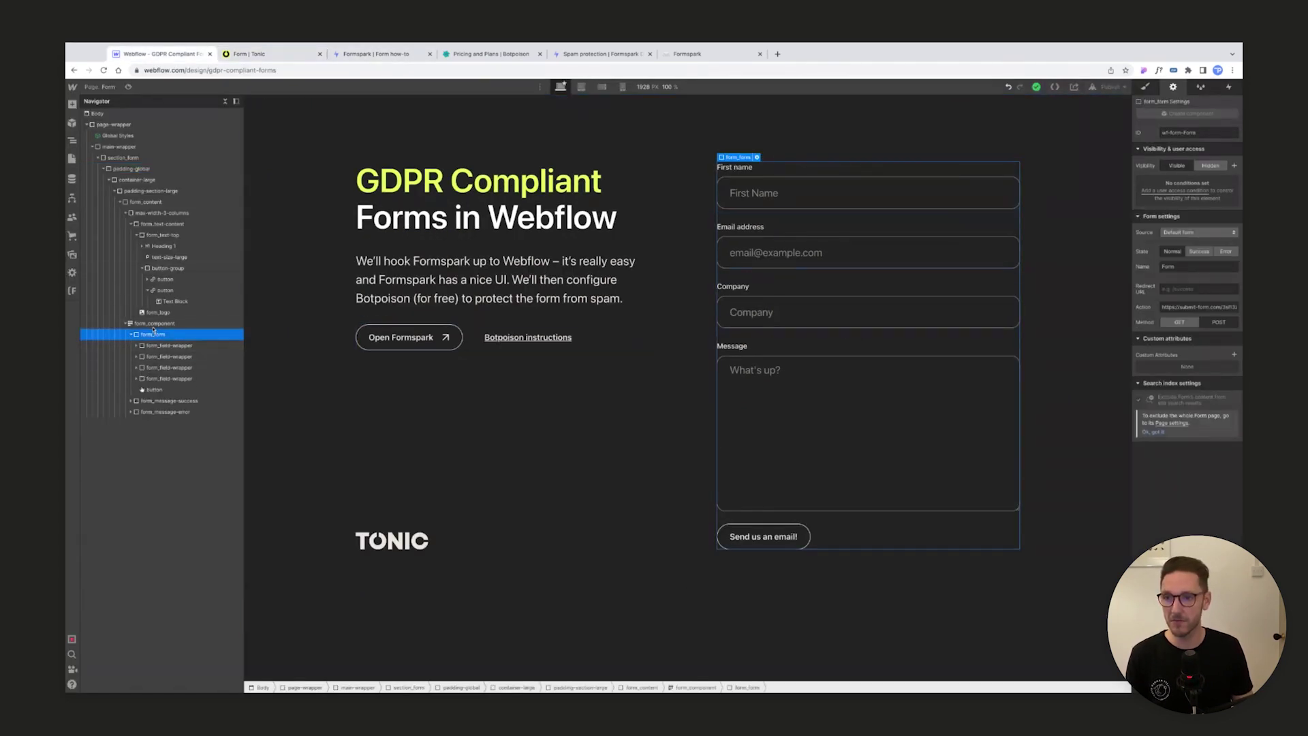
key("super+e")
type("embed")
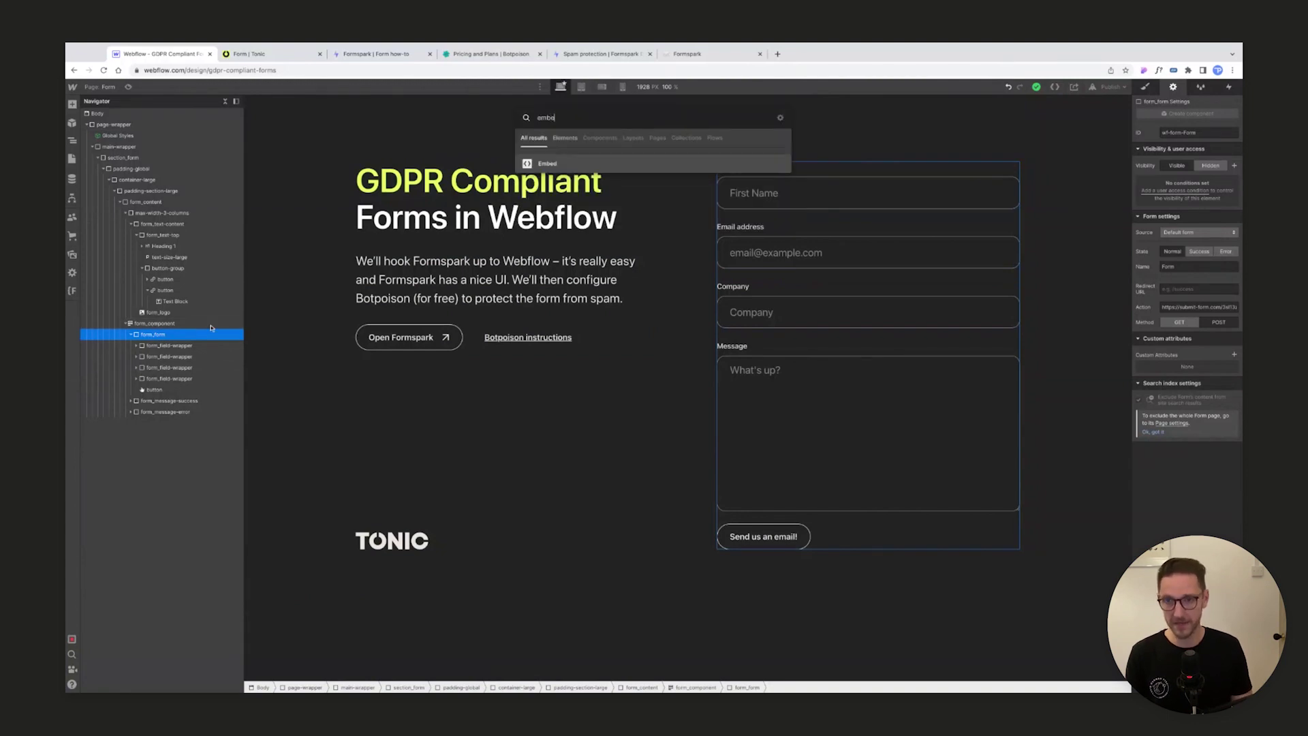
key("Return")
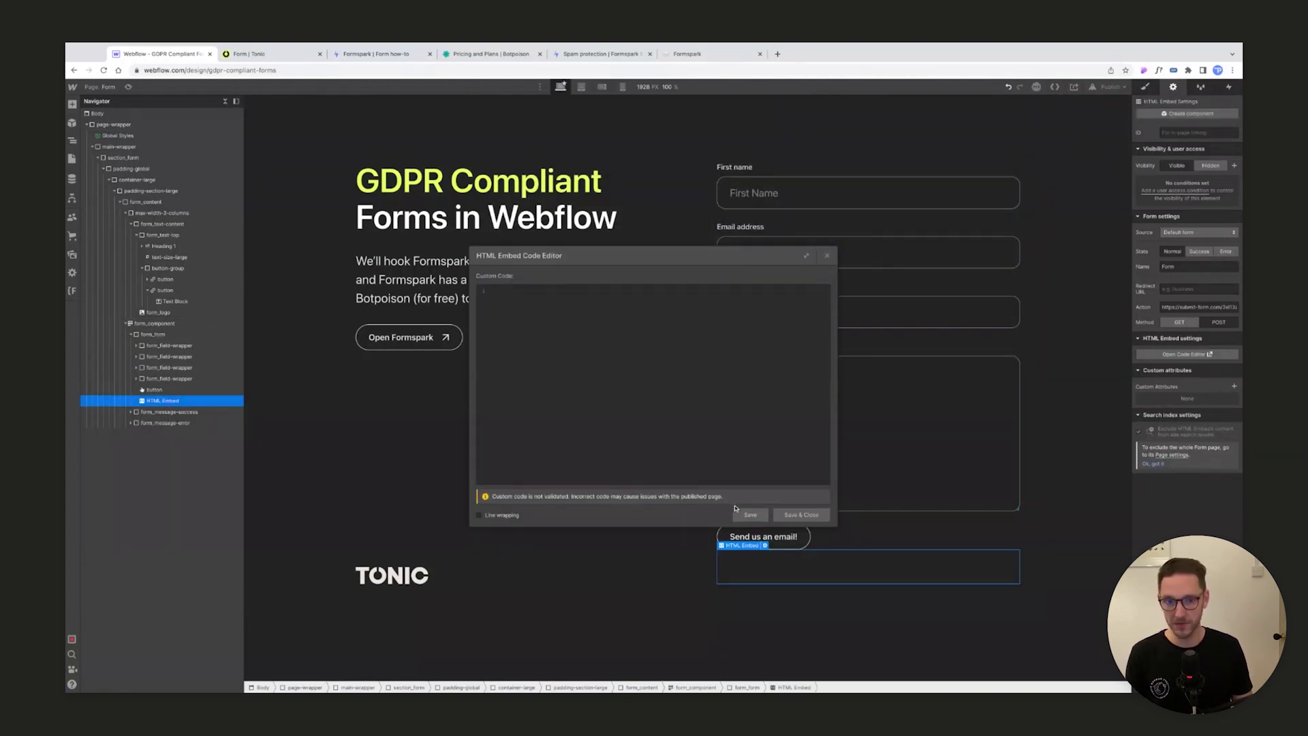
key("Escape")
Move the embed just above the send button and open its code editor.
left_click_drag(174, 403, 167, 385)
left_click(765, 519)
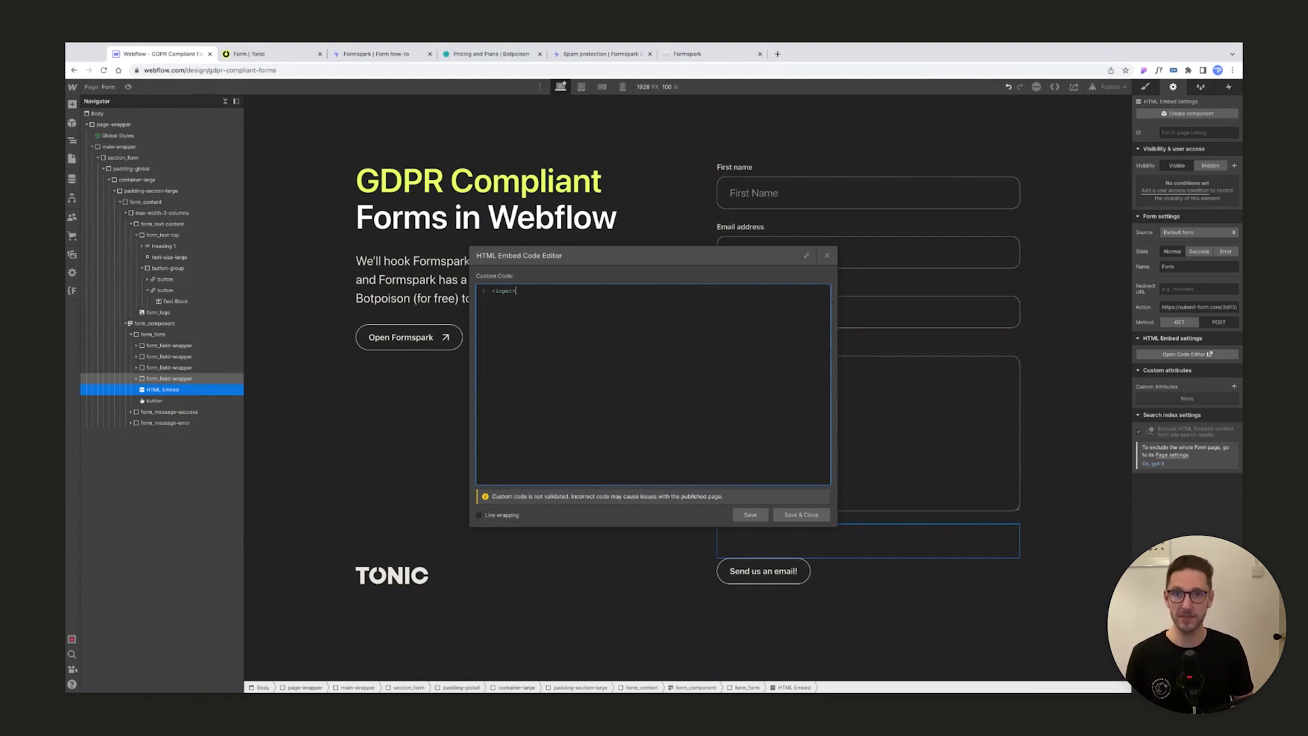
left_click(688, 54)
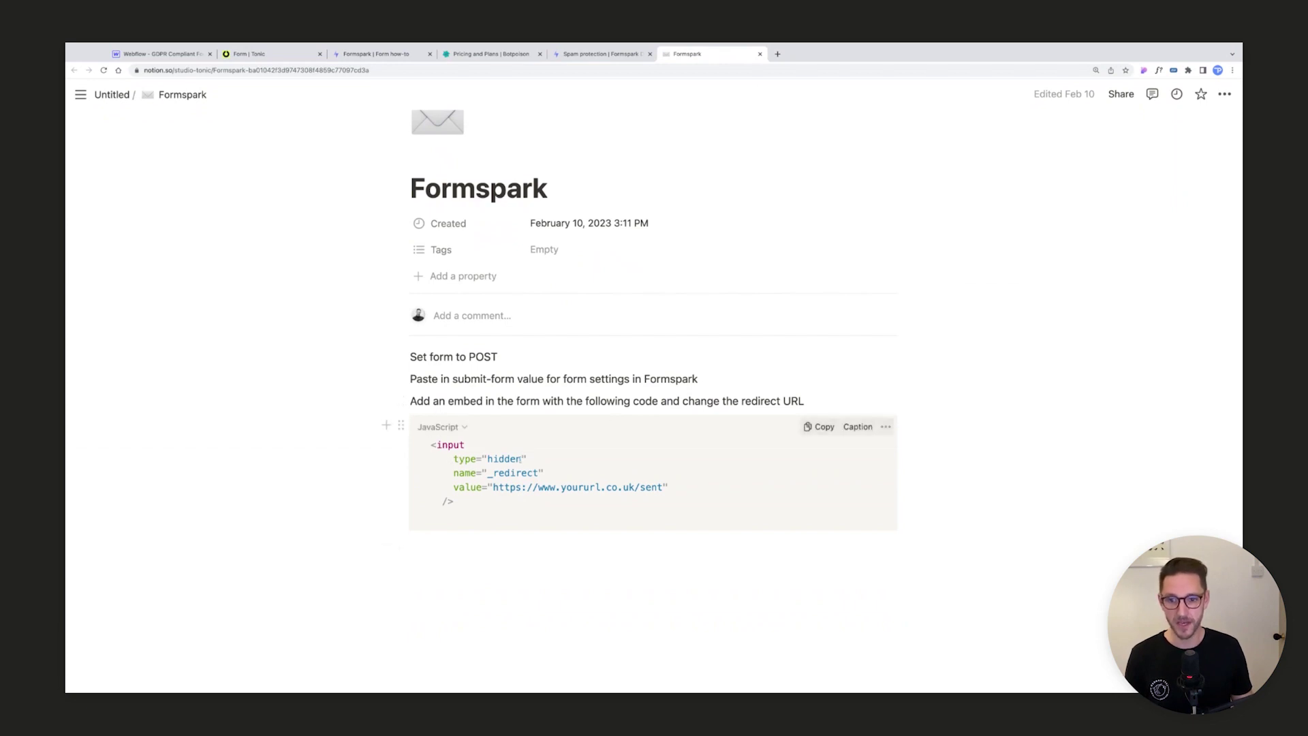
Copy the hidden _redirect input snippet from the Notion notes.
left_click_drag(454, 473, 544, 473)
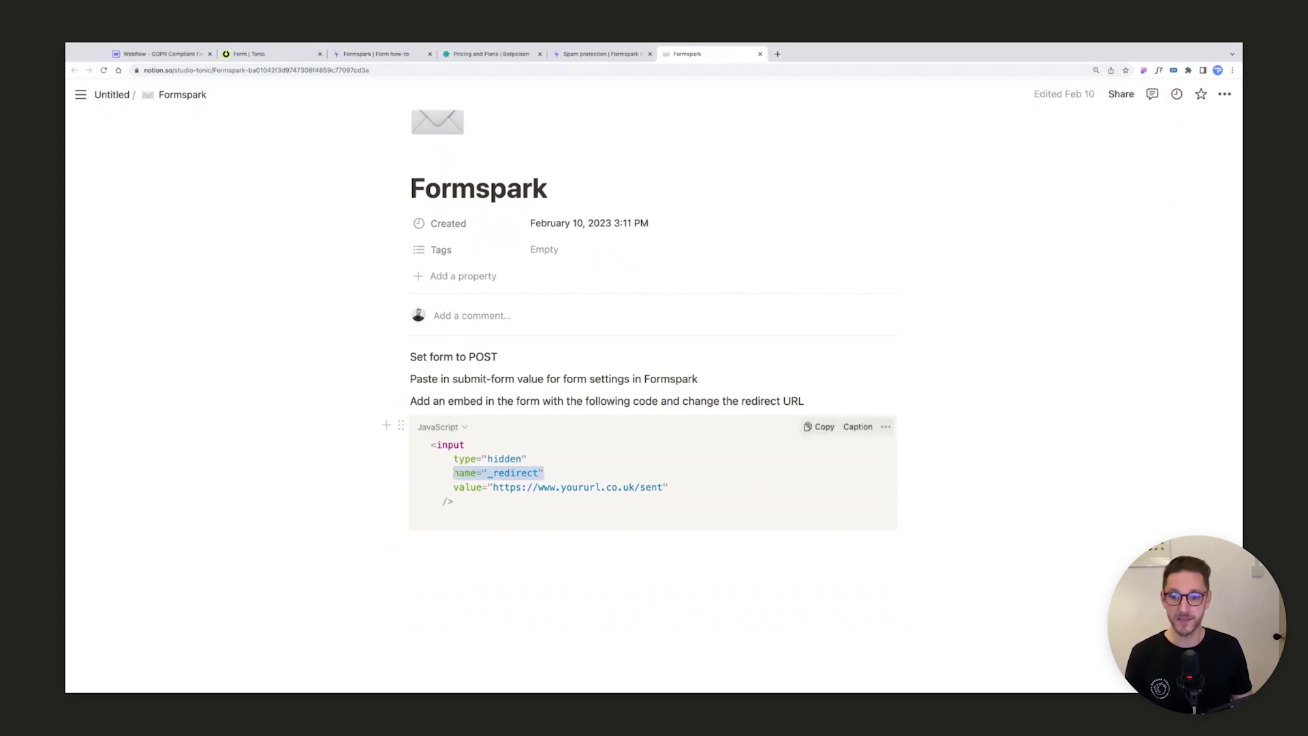
left_click(539, 473)
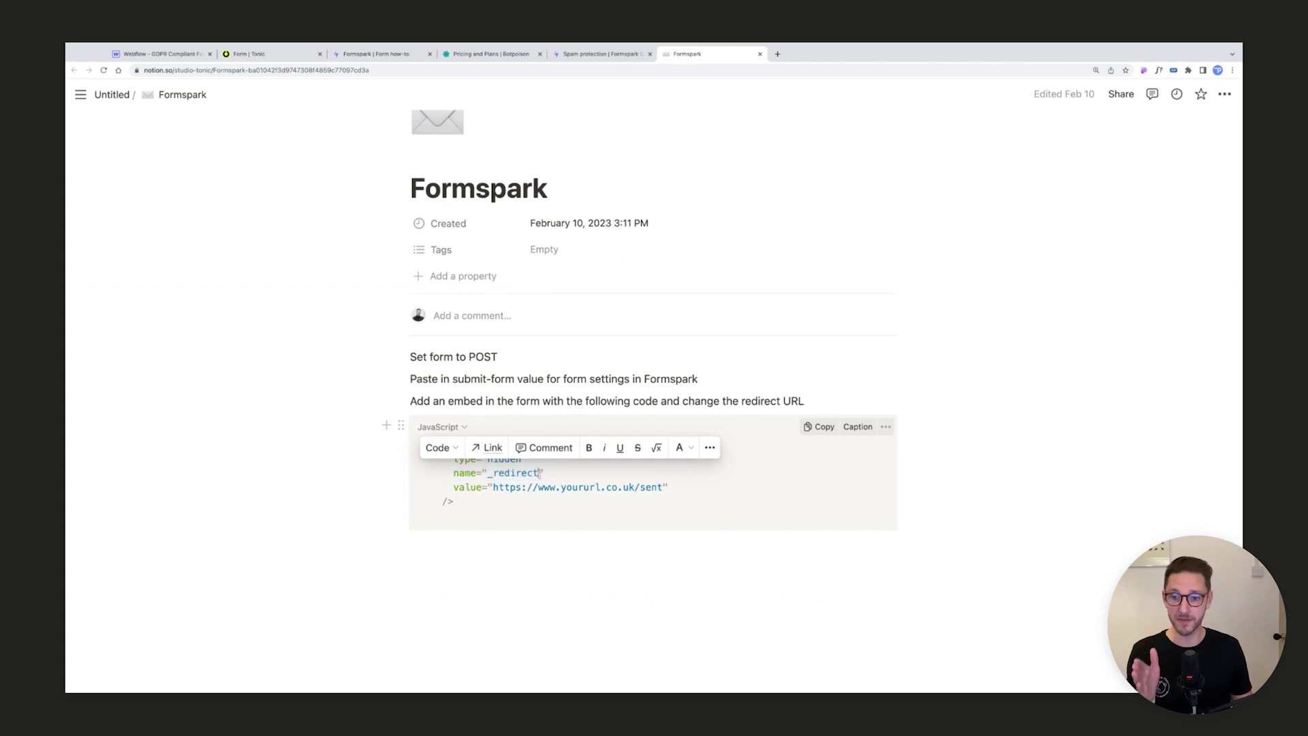
left_click_drag(454, 488, 477, 488)
left_click(820, 426)
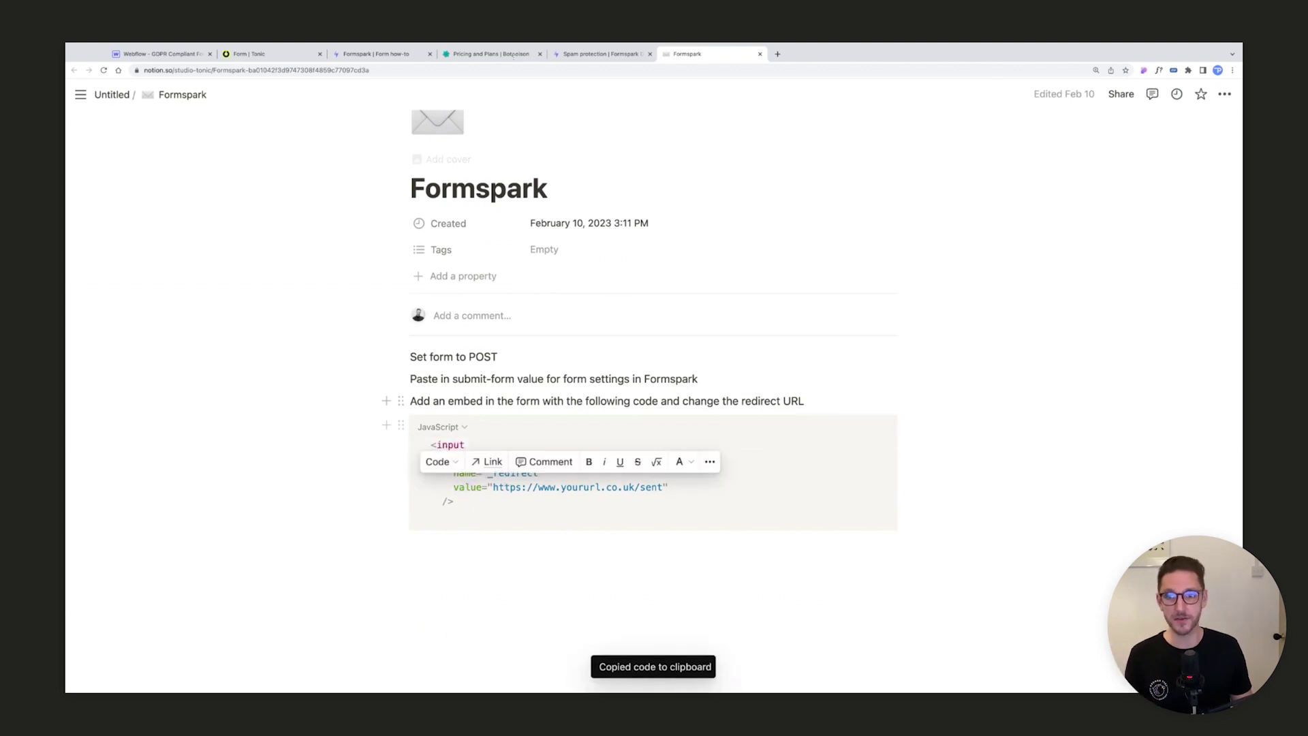
Replace the HTML Embed's code with the _redirect snippet and select its redirect URL.
left_click(270, 58)
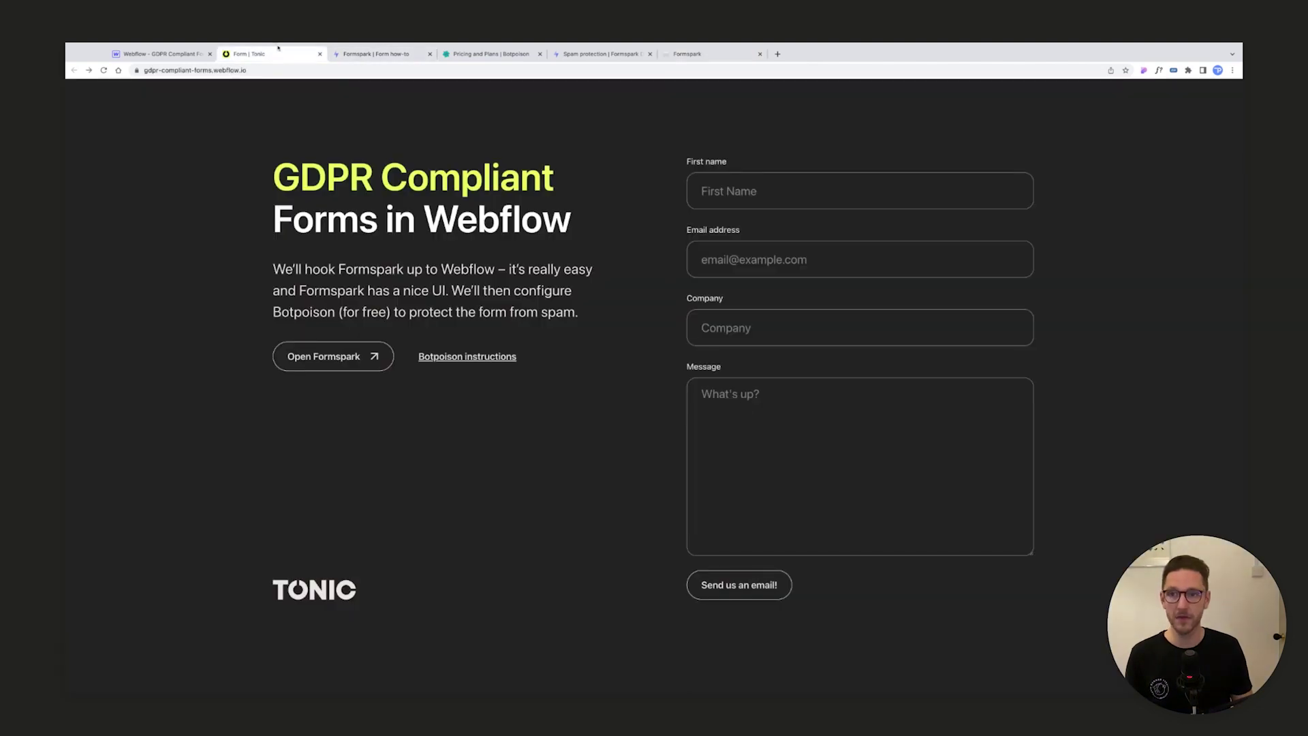
key("ctrl+shift+Tab")
key("ctrl+a")
key("ctrl+v")
key("ctrl+0")
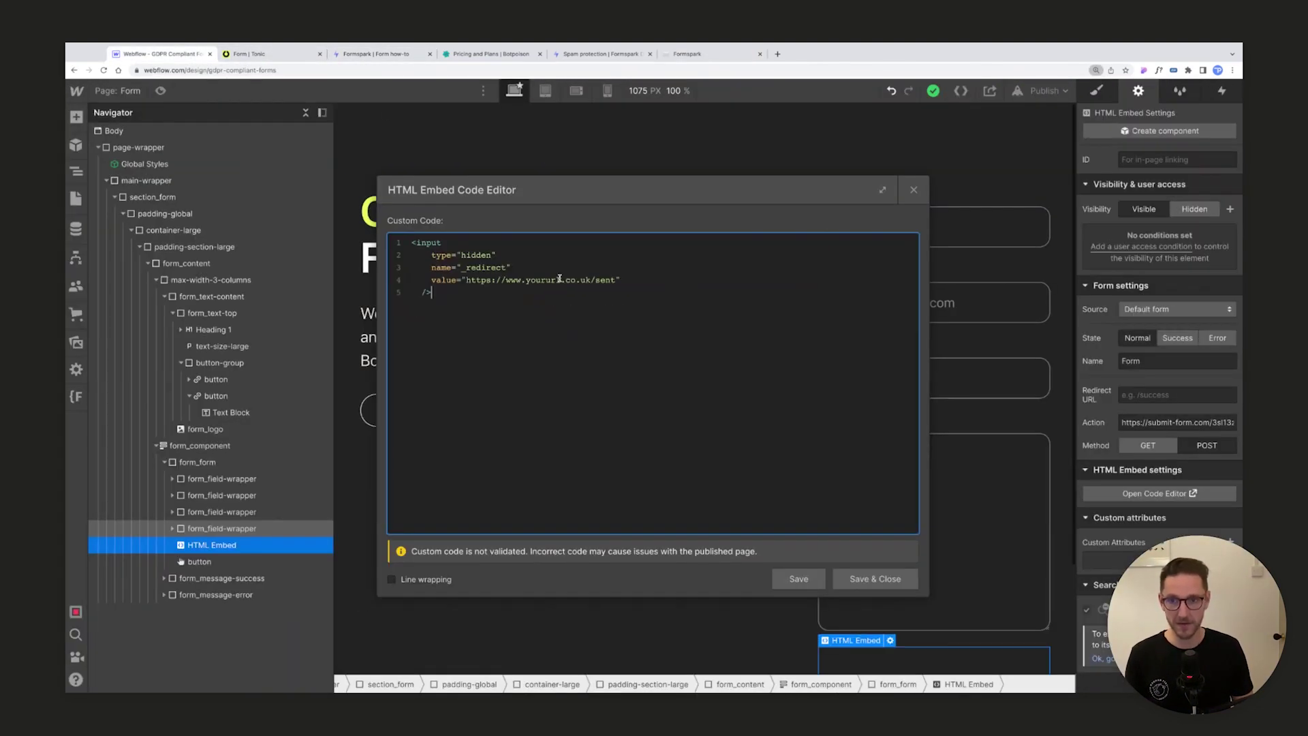
left_click_drag(465, 282, 612, 279)
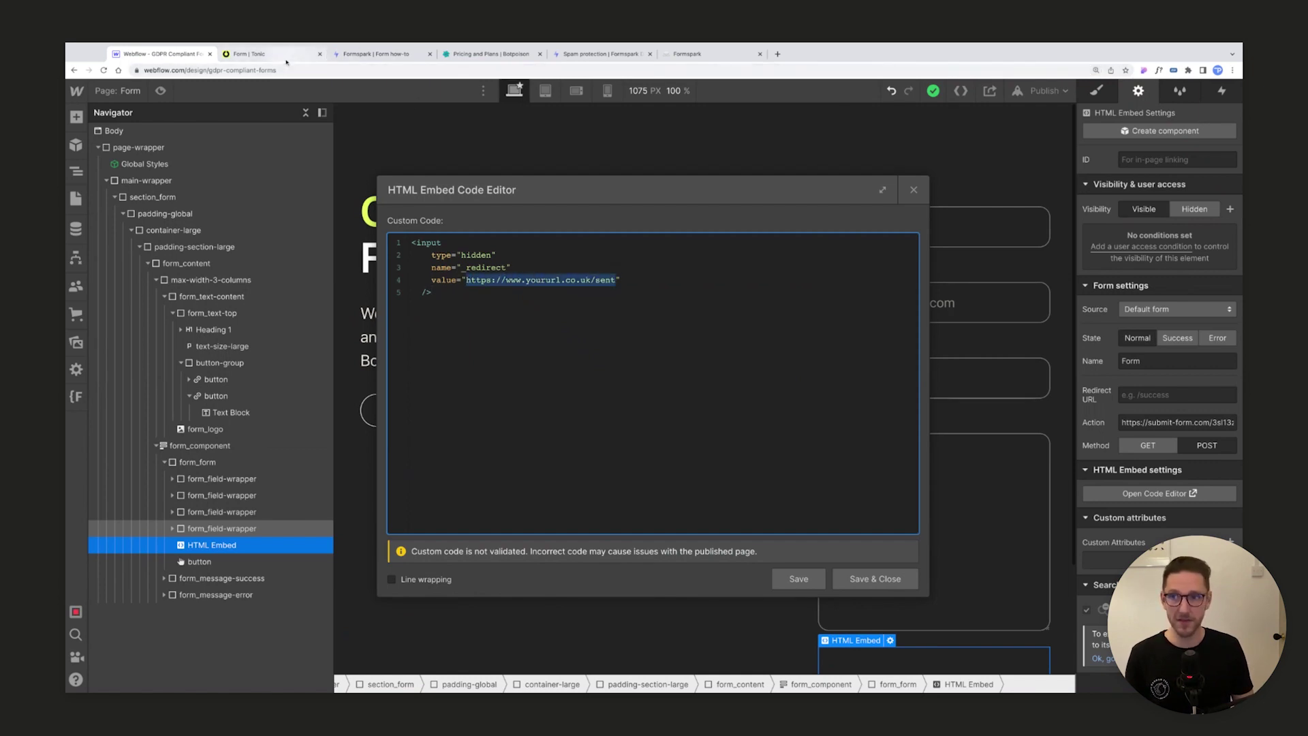
left_click(253, 54)
key("ctrl+v")
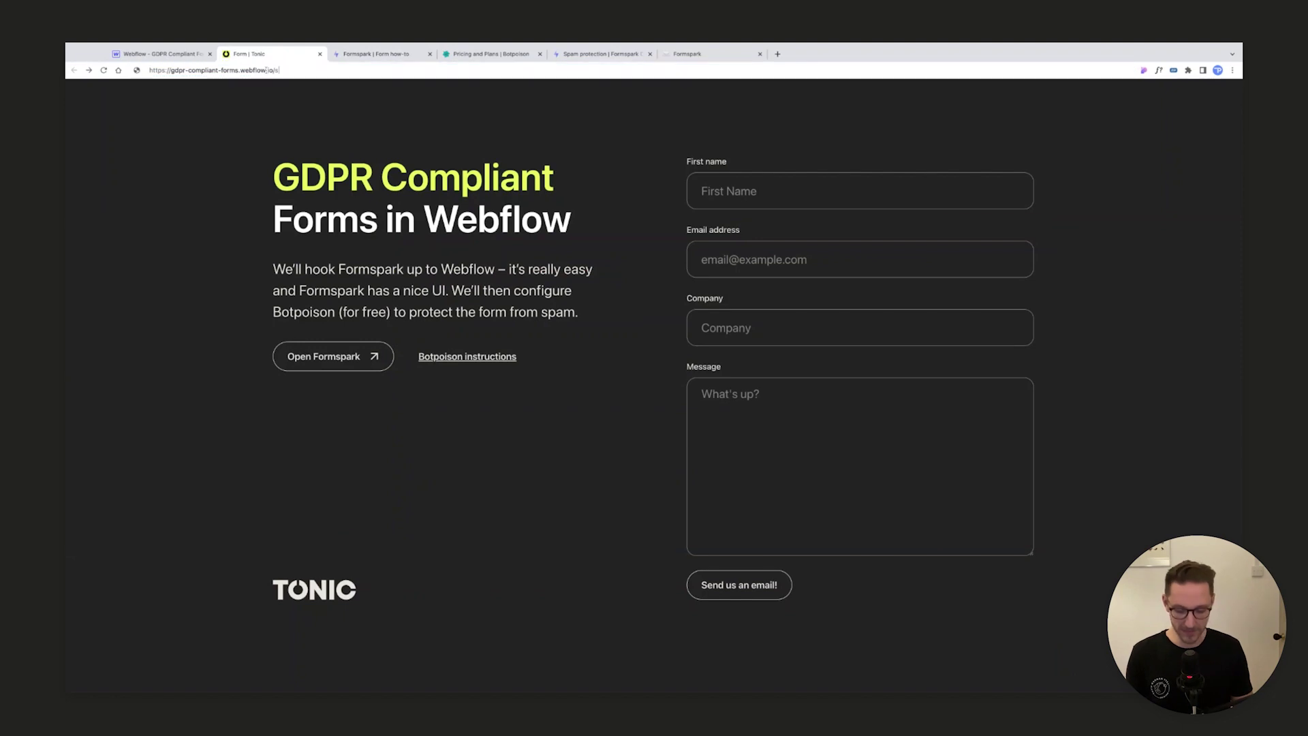
key("Return")
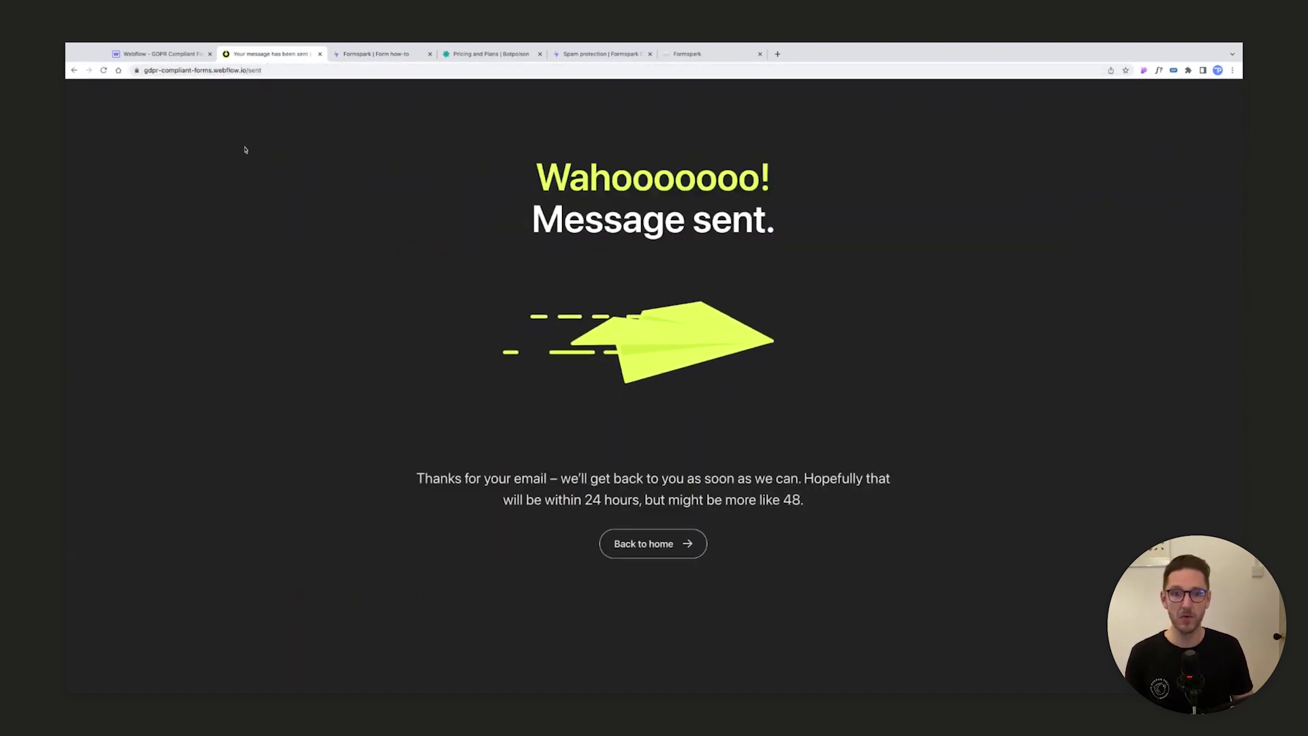
left_click(301, 71)
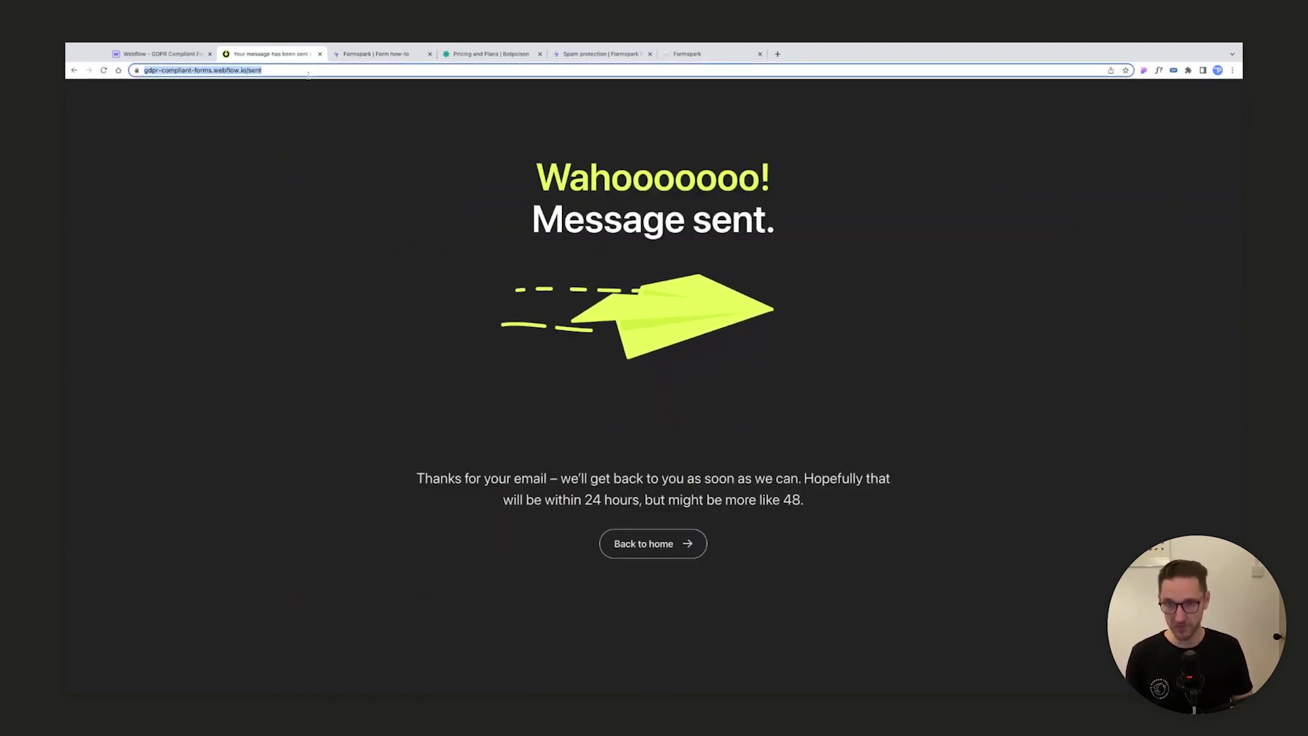
left_click(180, 54)
key("ctrl+v")
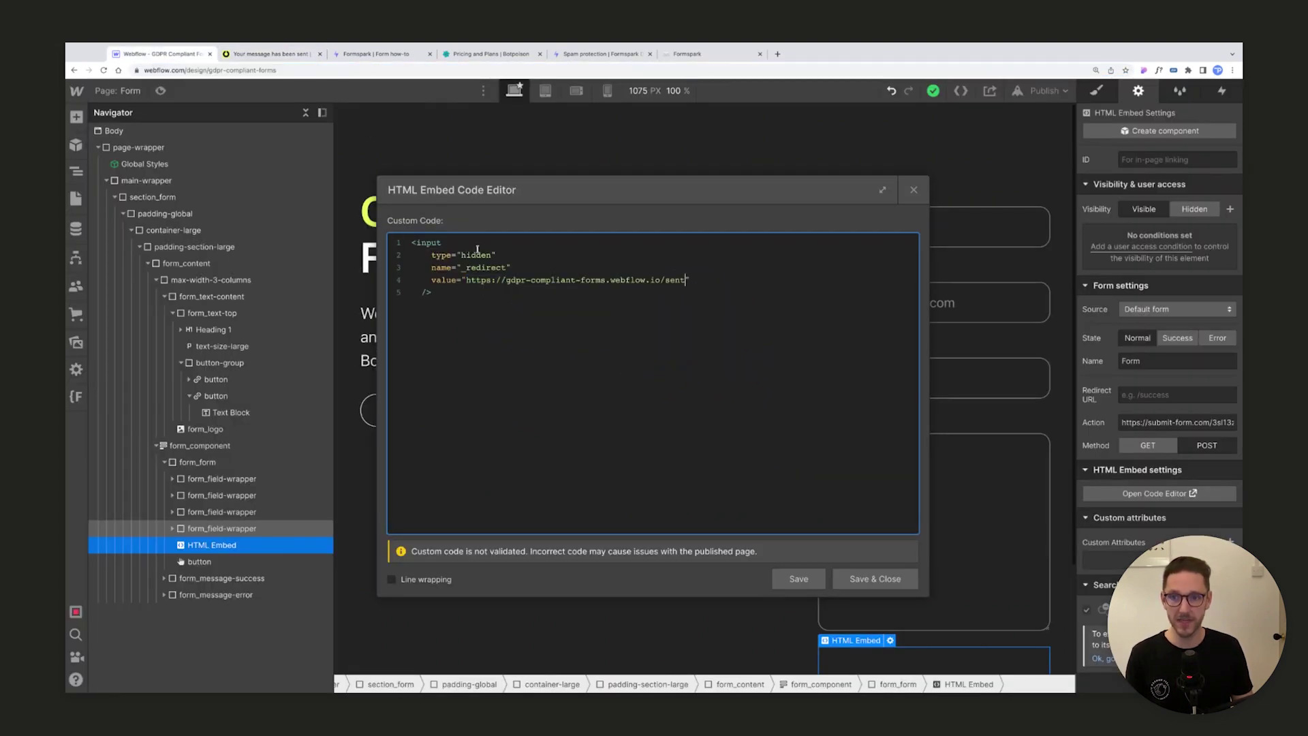
left_click_drag(435, 267, 511, 268)
left_click(496, 280)
left_click(860, 578)
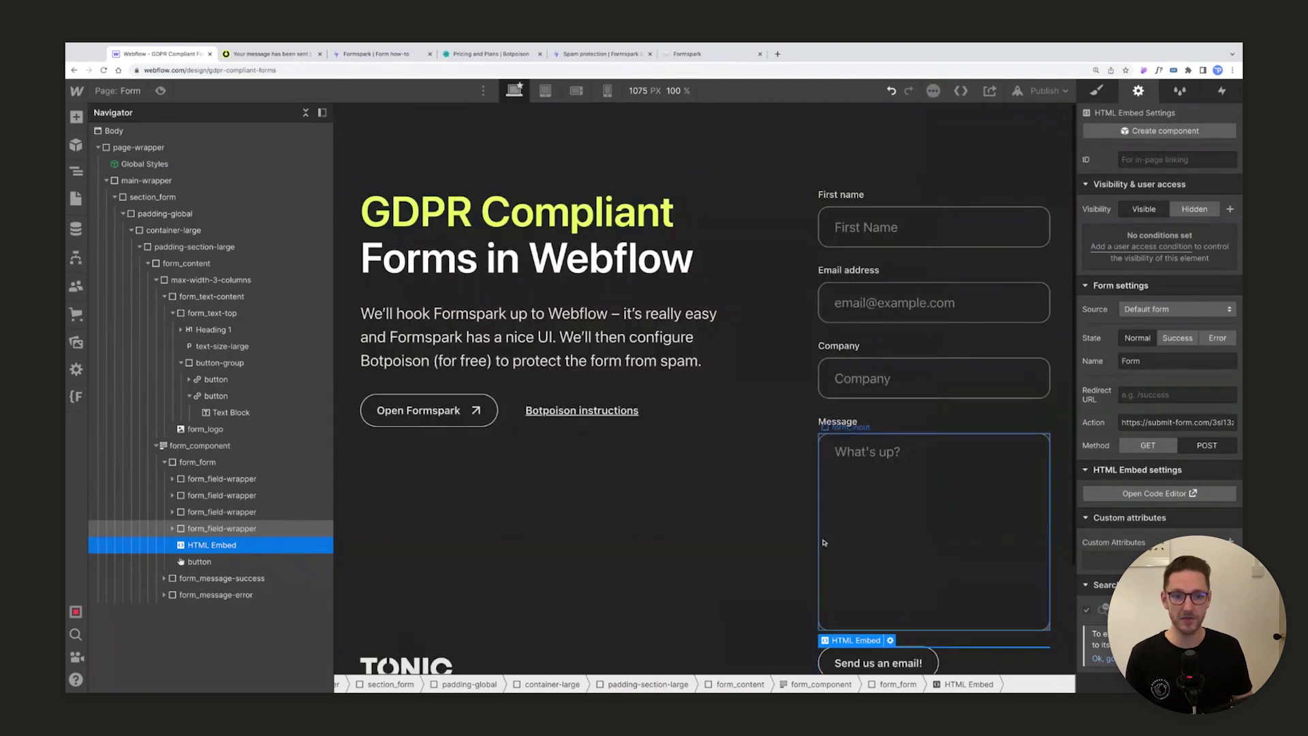
Publish the site to its webflow.io domain and close the old message-sent tab.
left_click(1041, 96)
left_click(975, 264)
key("ctrl+0")
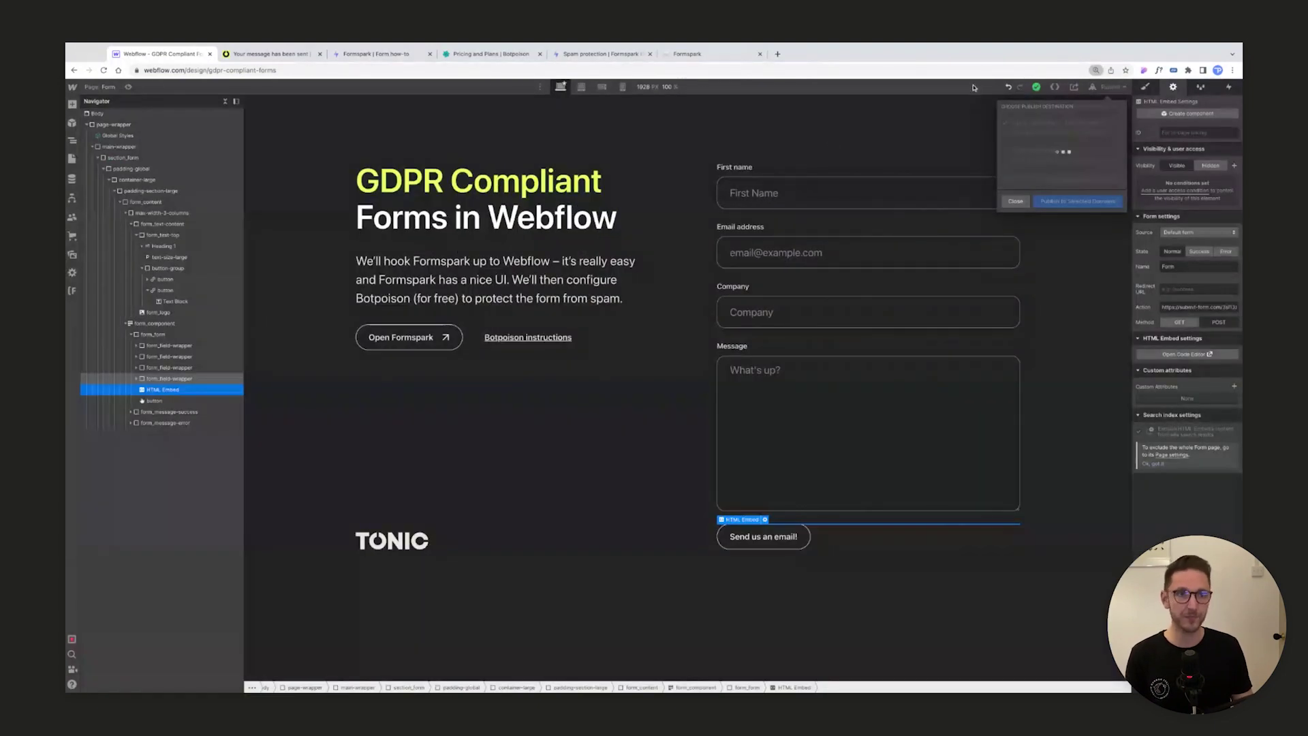
middle_click(302, 59)
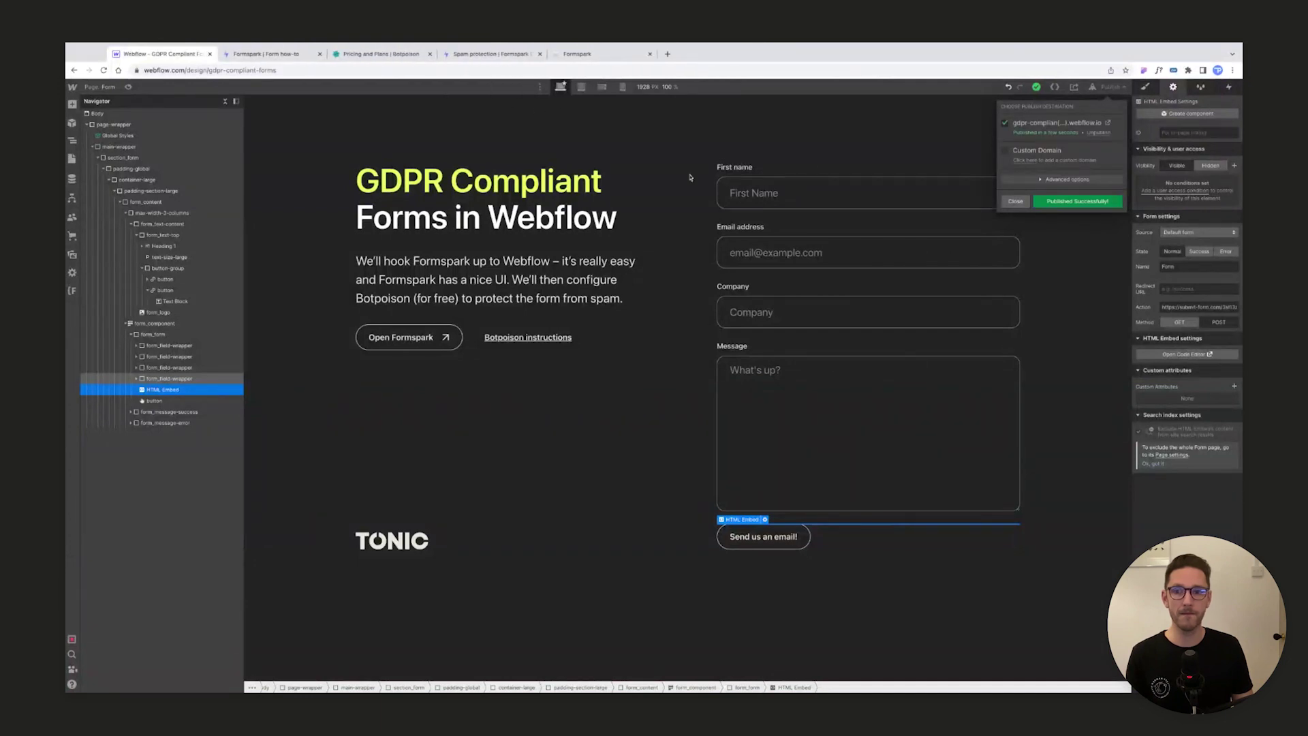
On the live site, fill in a first name, an email, company TONIC and message 'Will it redirect?'.
left_click(1110, 123)
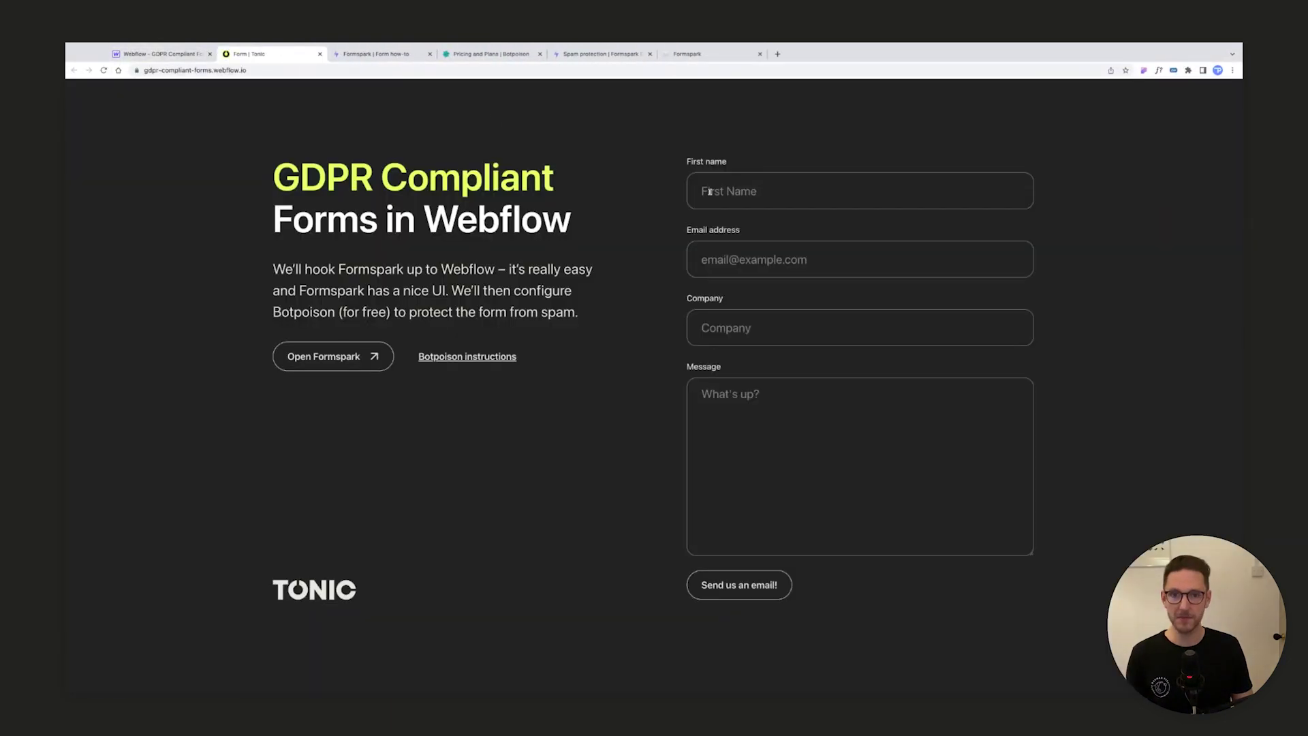
left_click(757, 196)
type("Tom")
key("Tab")
type("tom@example.com")
key("Tab")
type("TONIC")
key("Tab")
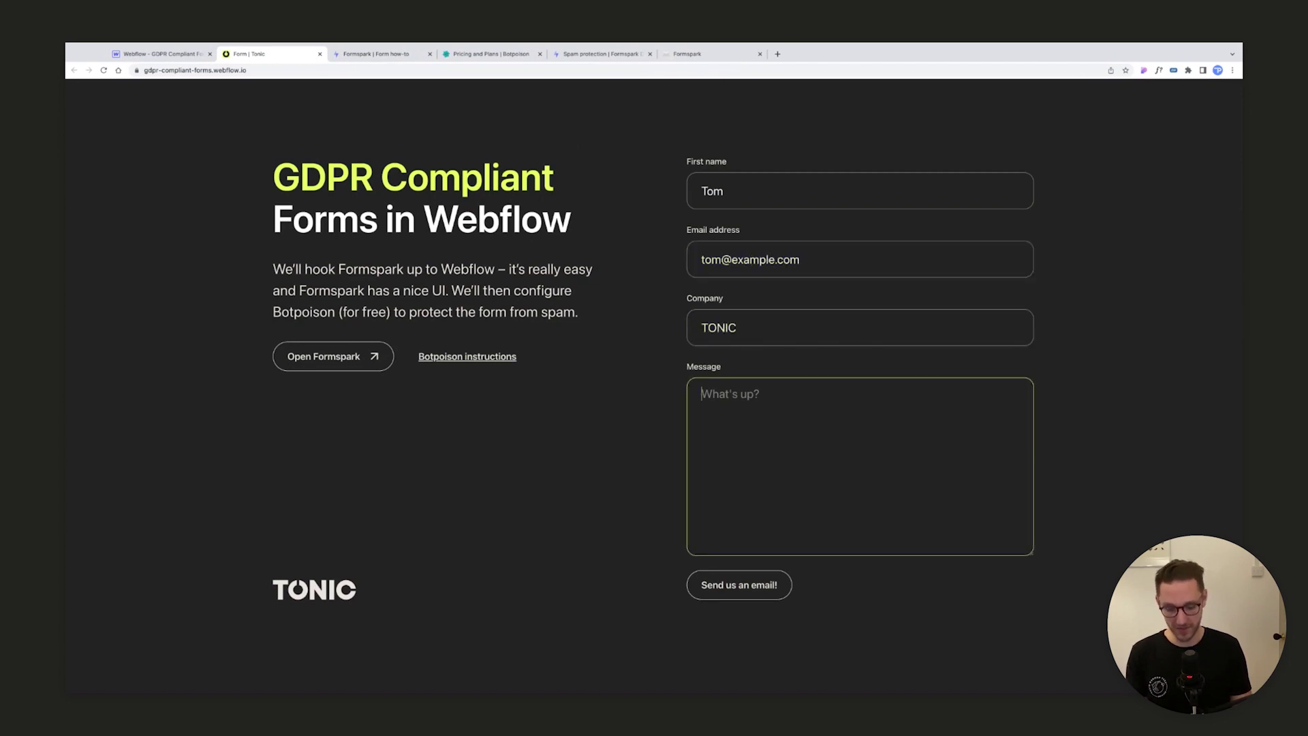
type("Will it red")
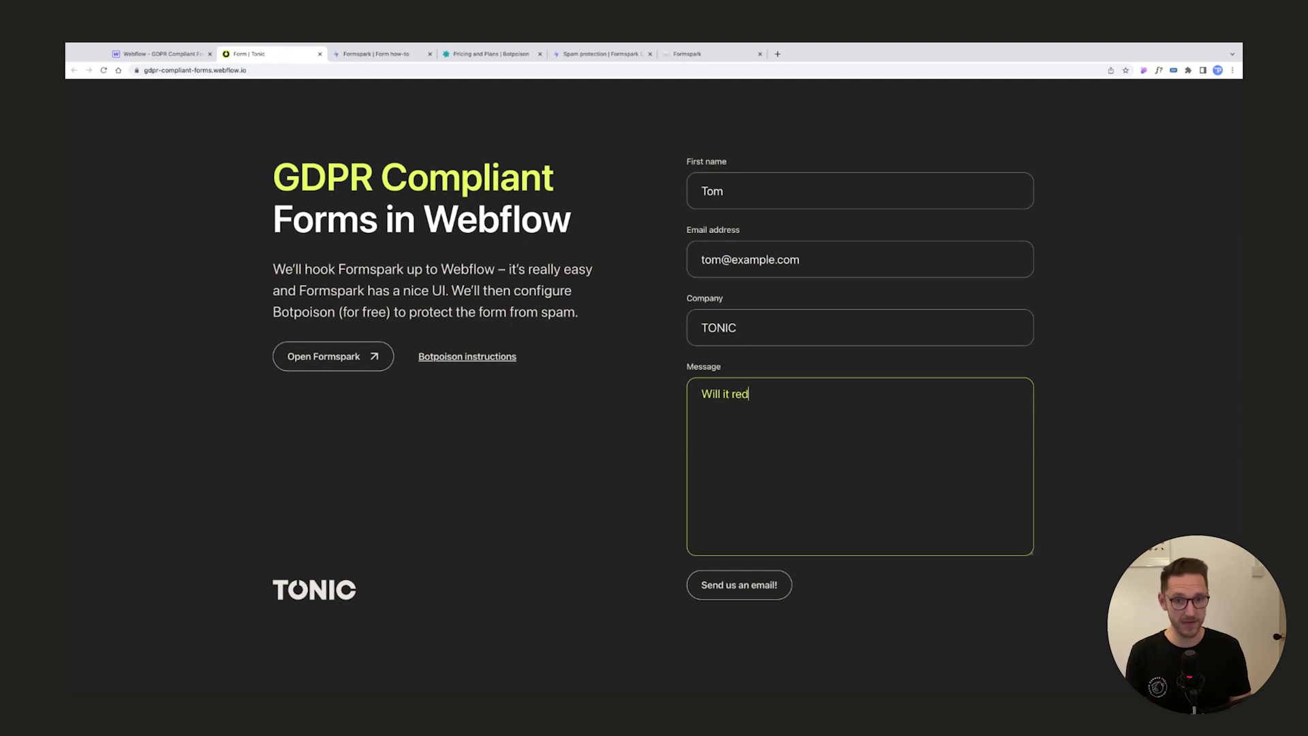
type("irect?")
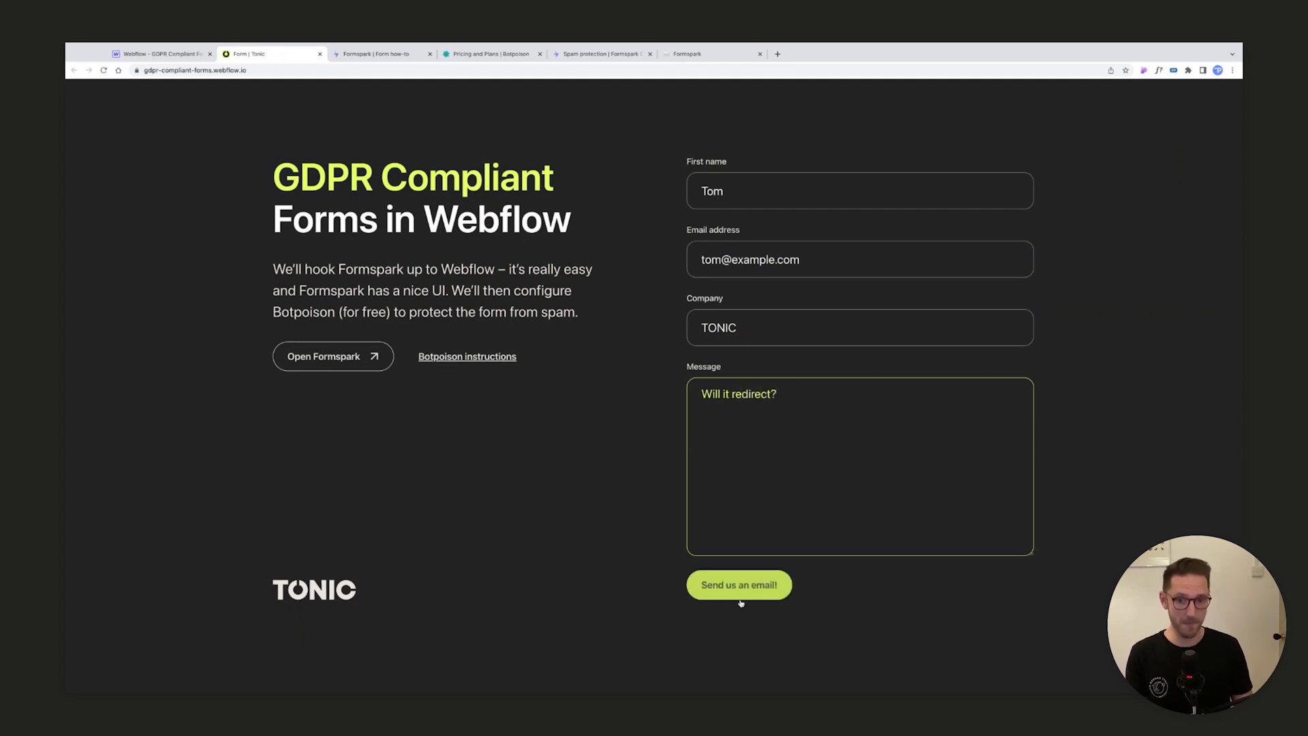
Submit the test message and confirm it lands on the Message sent page.
left_click(750, 590)
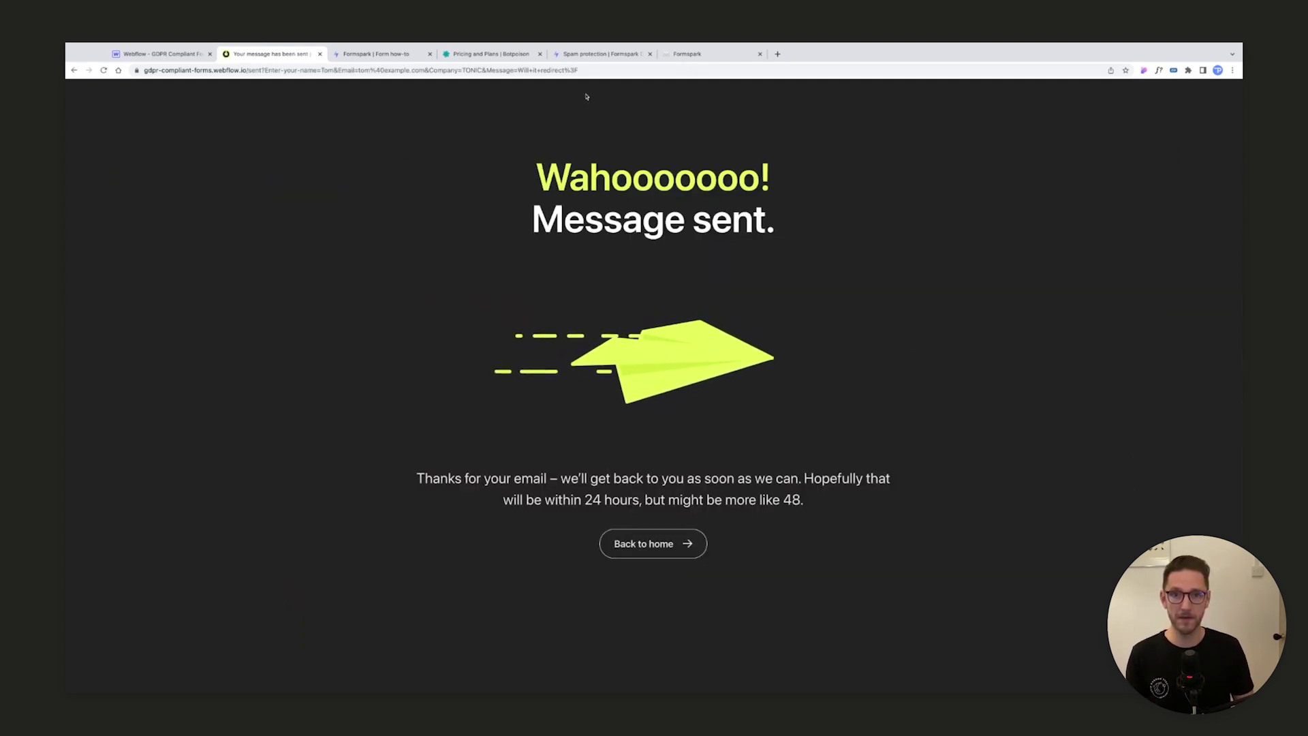
left_click_drag(603, 153, 763, 225)
left_click(881, 414)
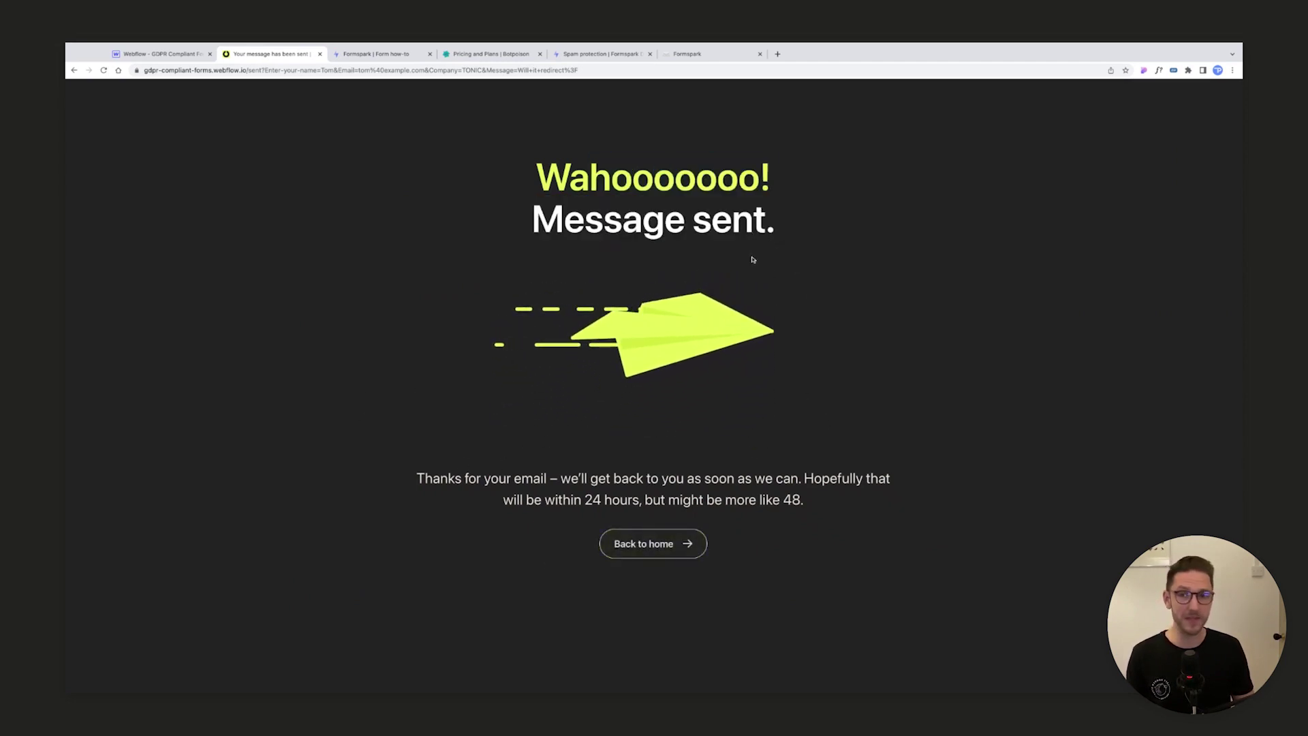
Return home, then review both test entries in the Formspark form's Submissions list.
left_click(648, 544)
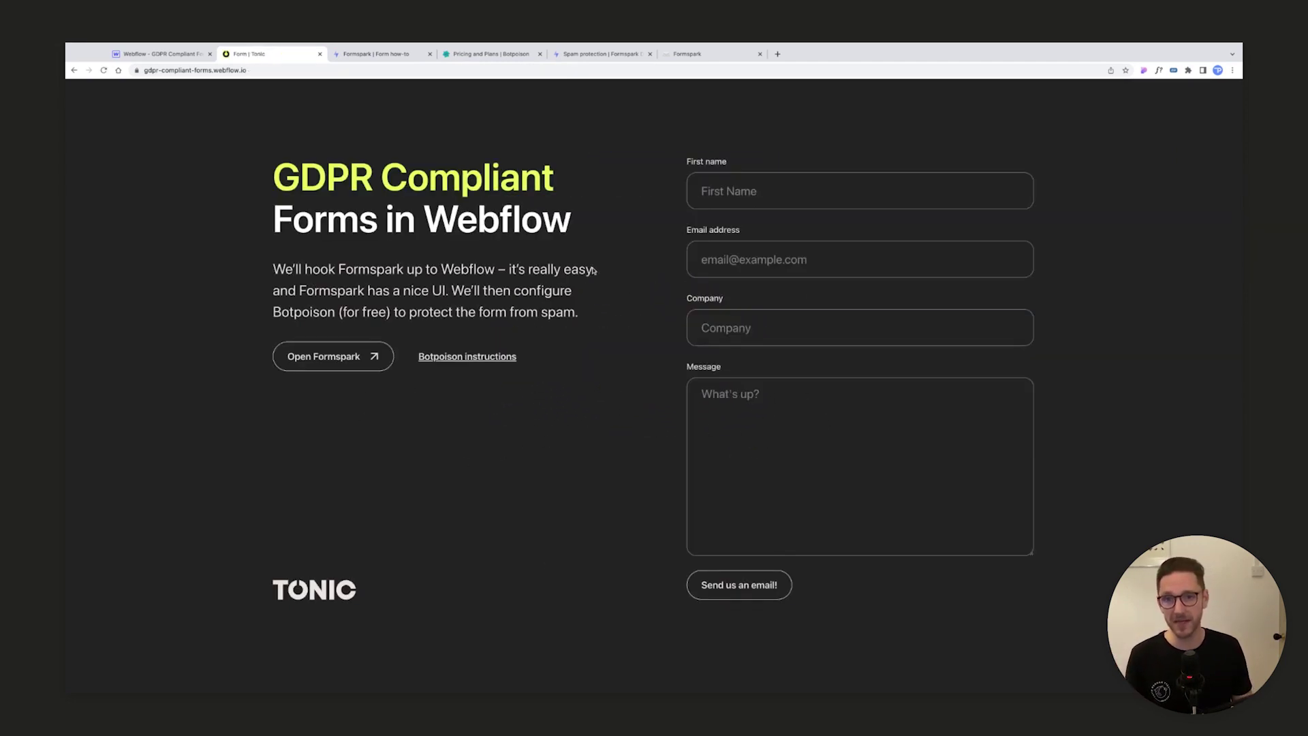
left_click(388, 54)
left_click(265, 173)
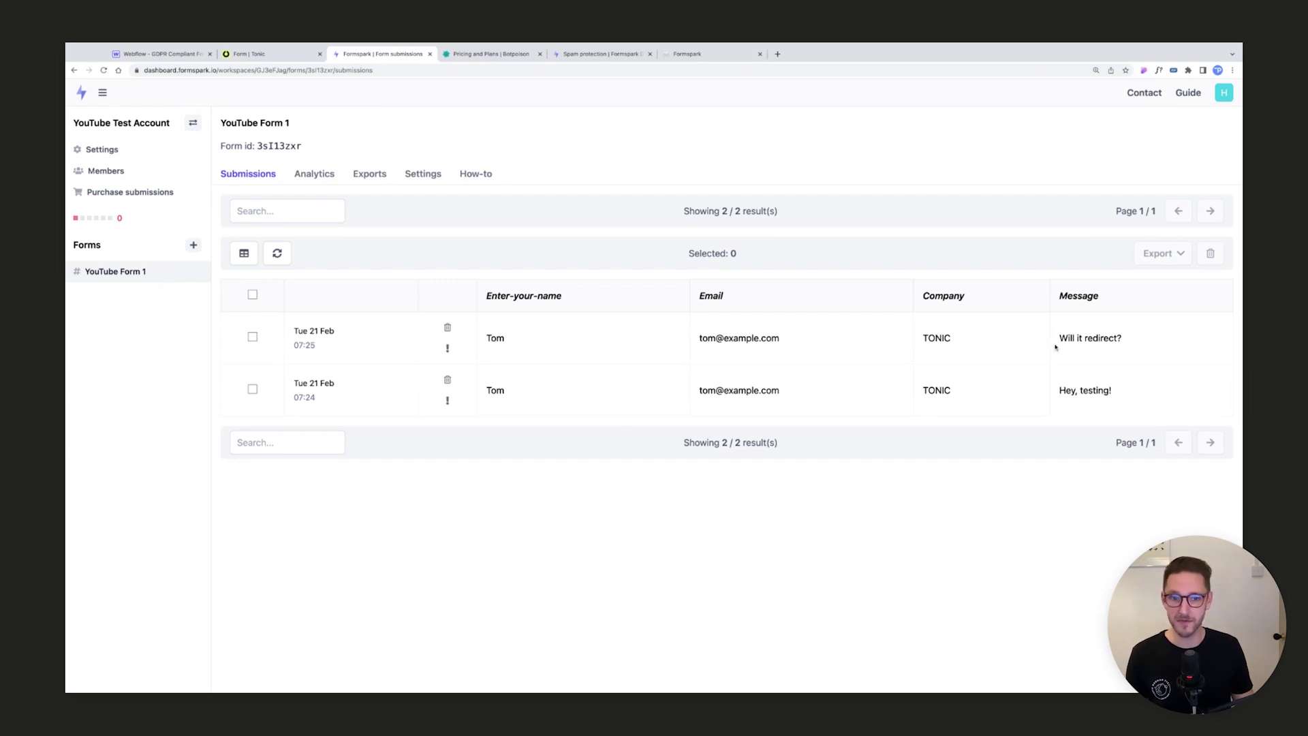
left_click(252, 336)
left_click(252, 389)
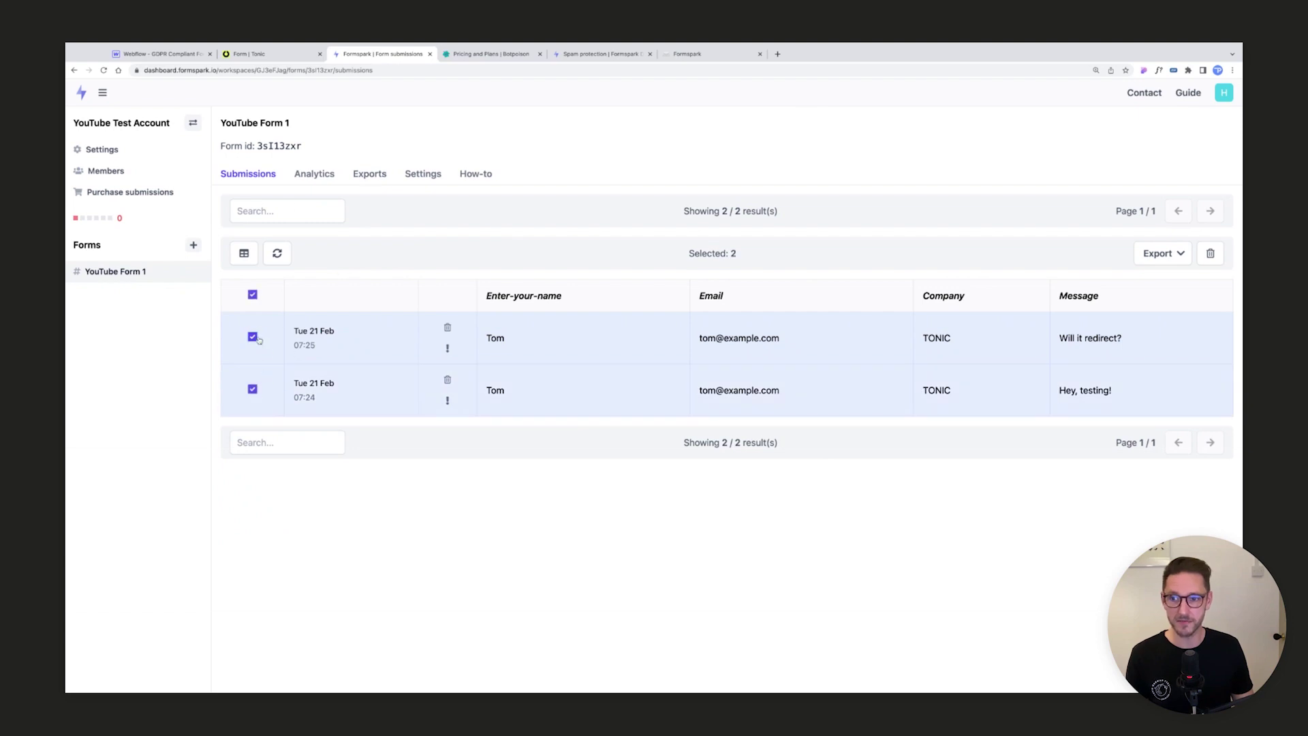
left_click(253, 294)
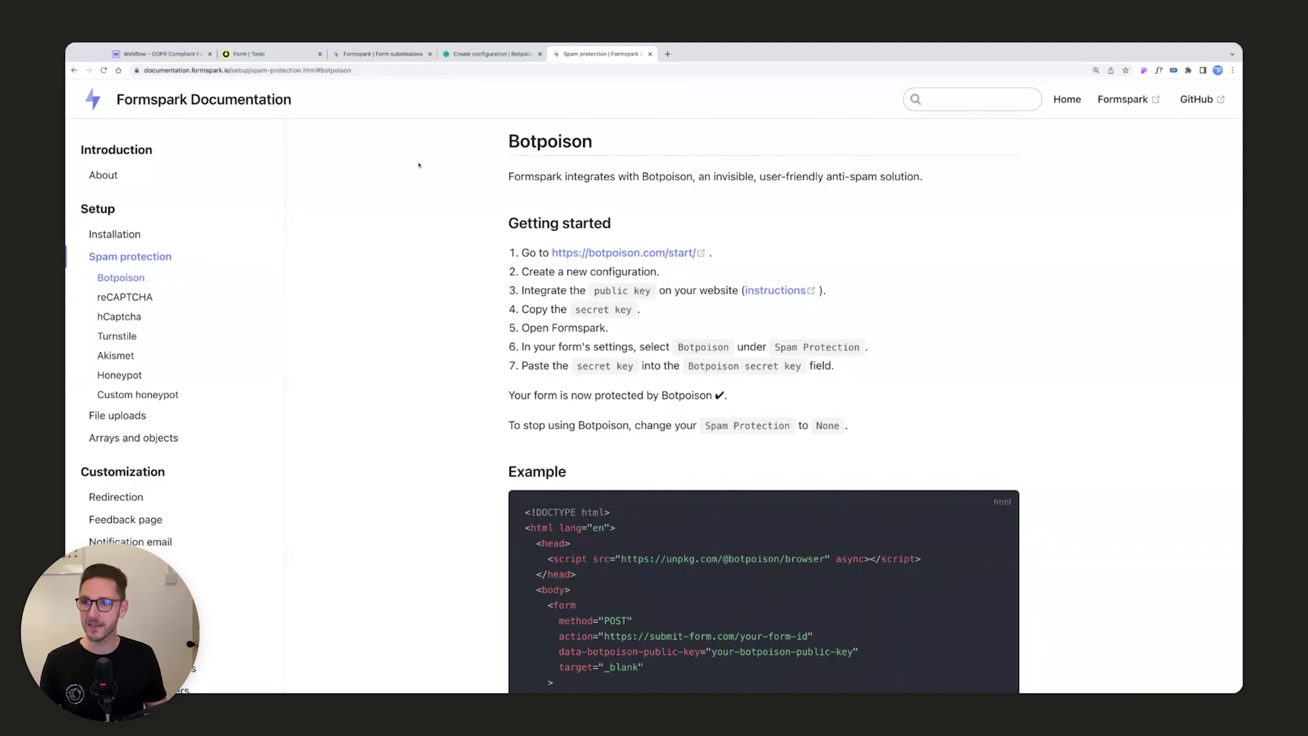
Scroll the Botpoison spam protection docs to the Getting started steps.
scroll(506, 170, "up", 1)
scroll(505, 171, "down", 1)
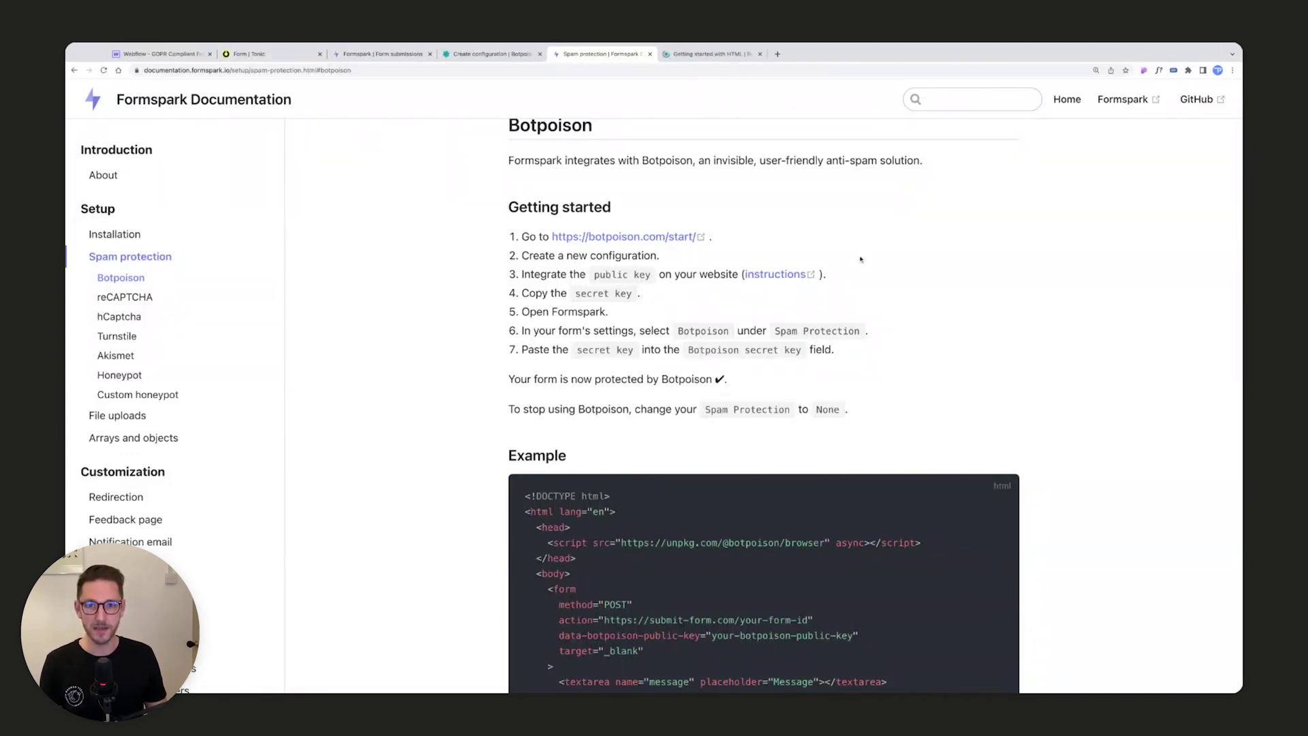
Create a Botpoison configuration named 'Youtube Test' and go back to the Formspark docs.
left_click(520, 53)
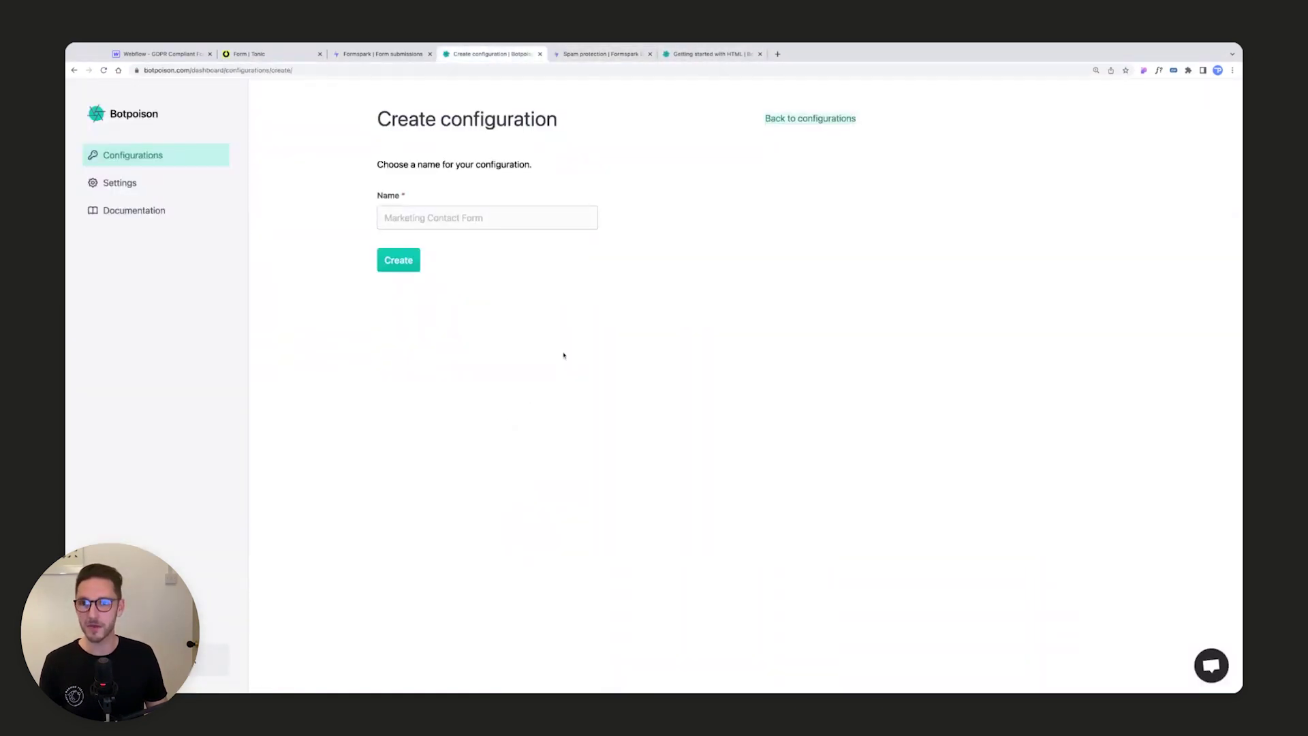
left_click(461, 207)
type("Yout")
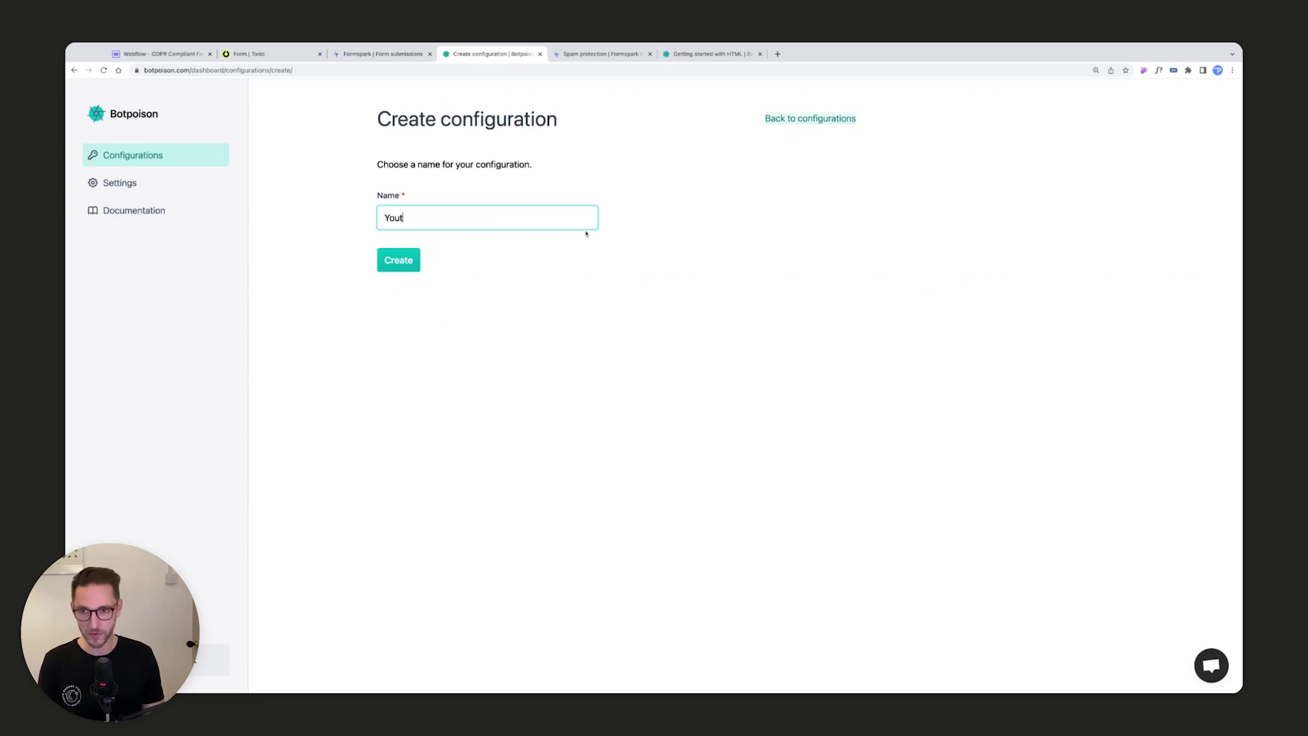
type("ube Test")
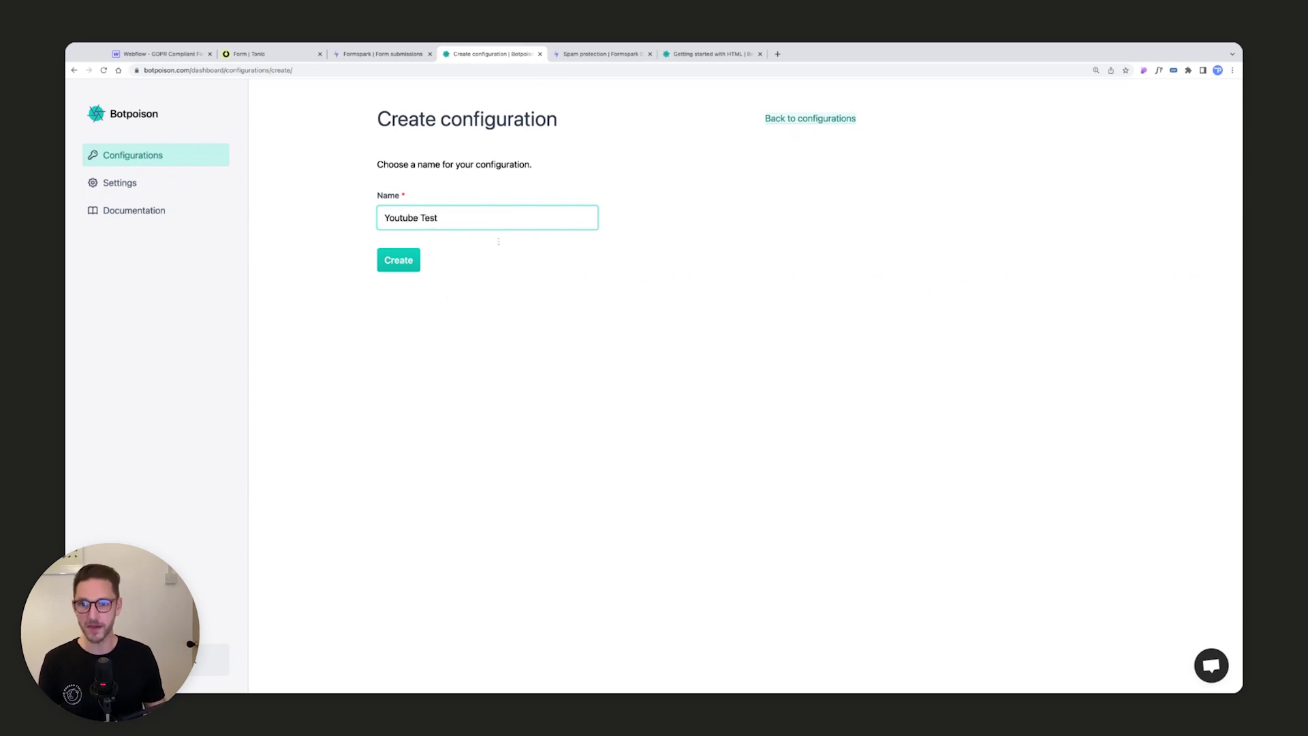
left_click(399, 261)
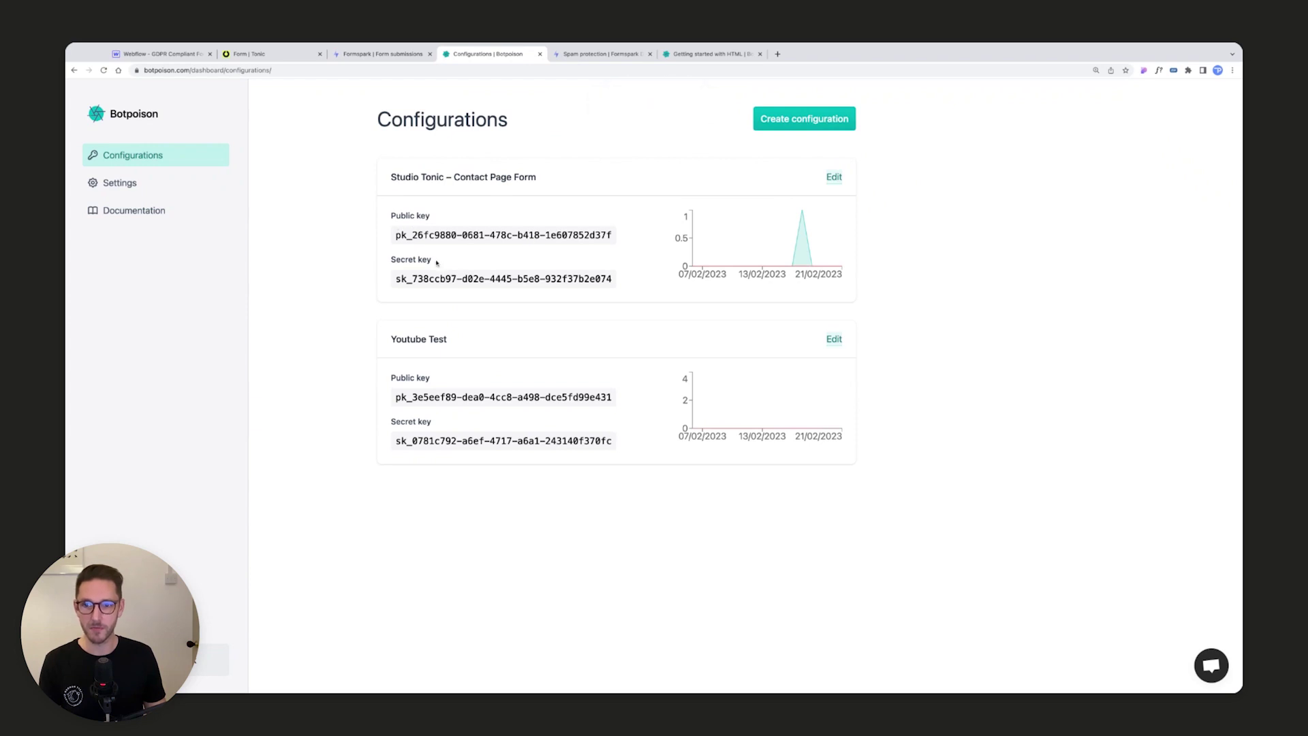
left_click(603, 54)
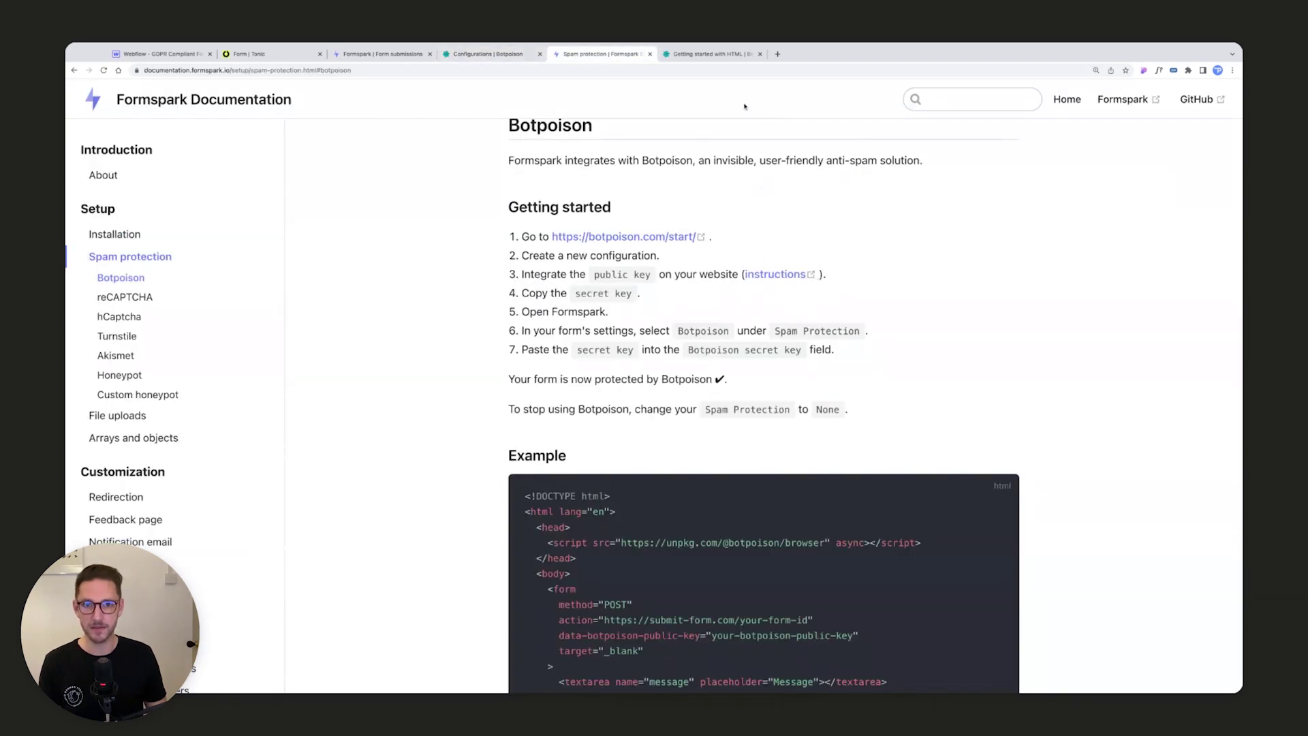
Select the two Botpoison script import lines from the HTML getting-started guide.
left_click(665, 54)
left_click(604, 54)
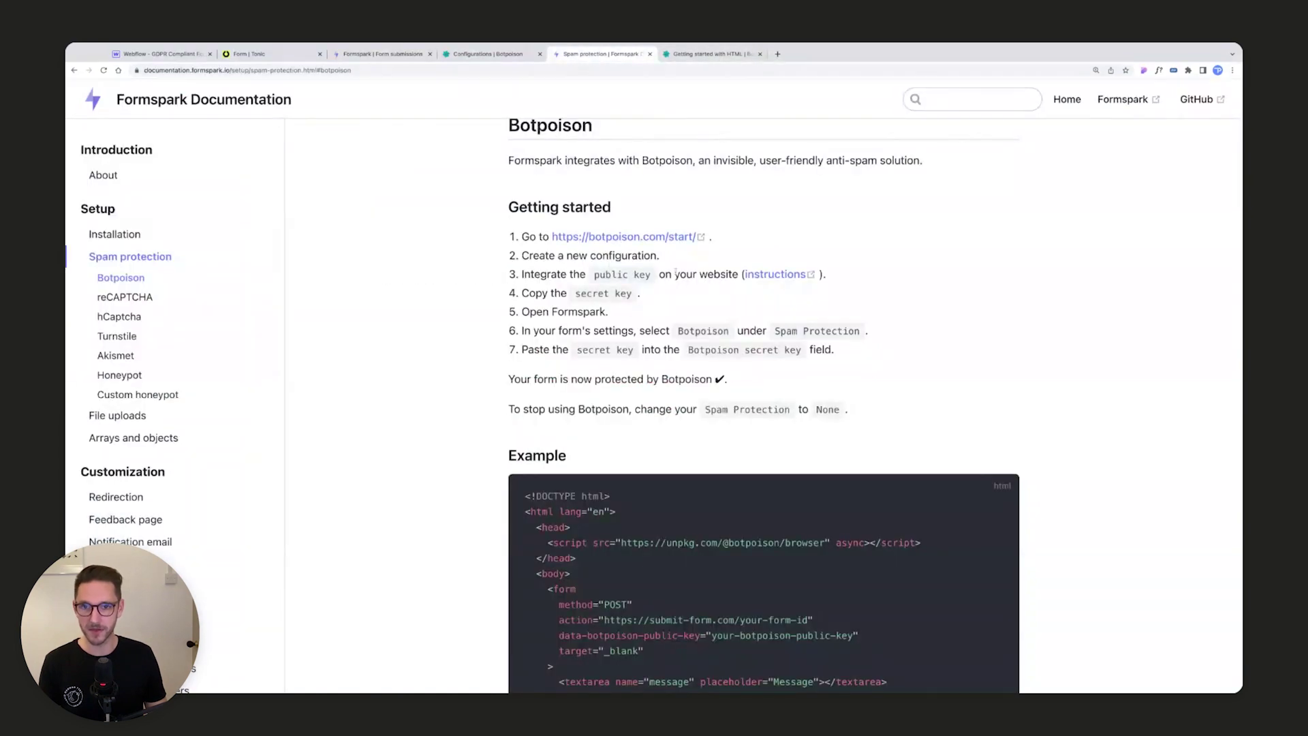
left_click(705, 55)
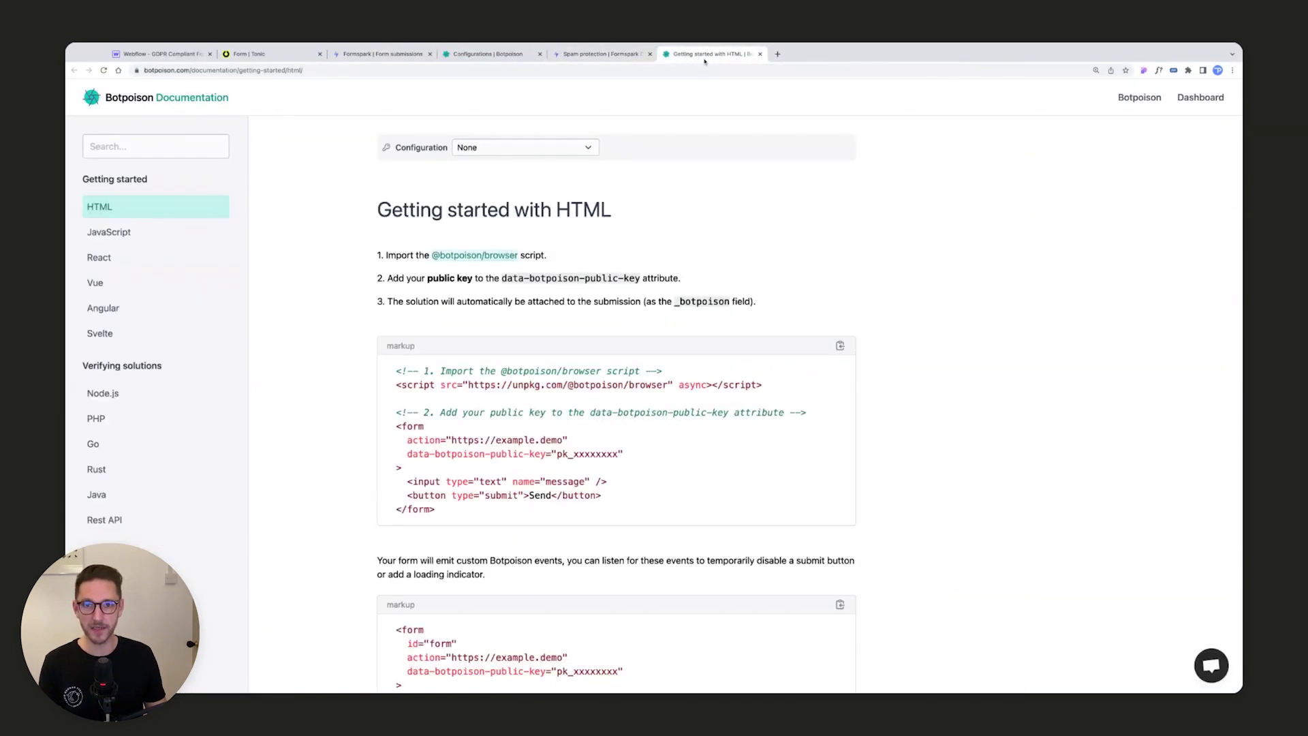
scroll(458, 274, "down", 1)
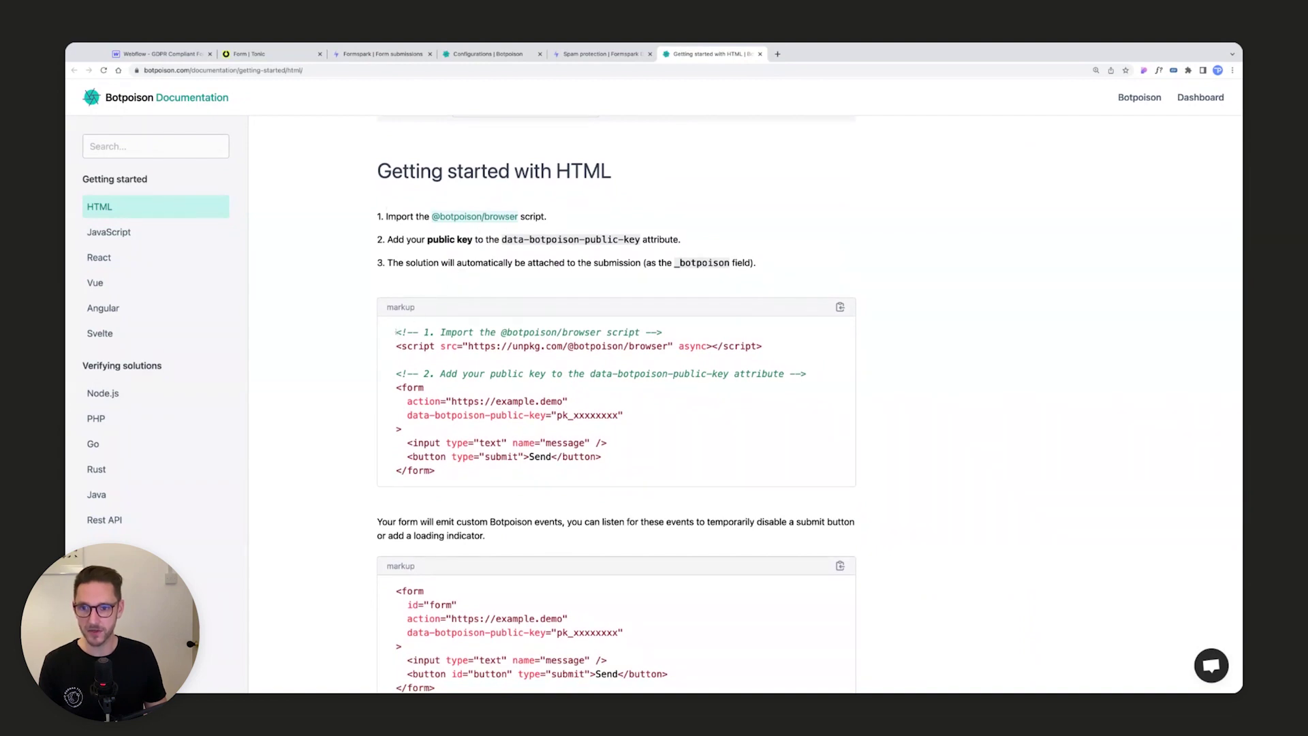
left_click_drag(398, 331, 762, 346)
key("super+c")
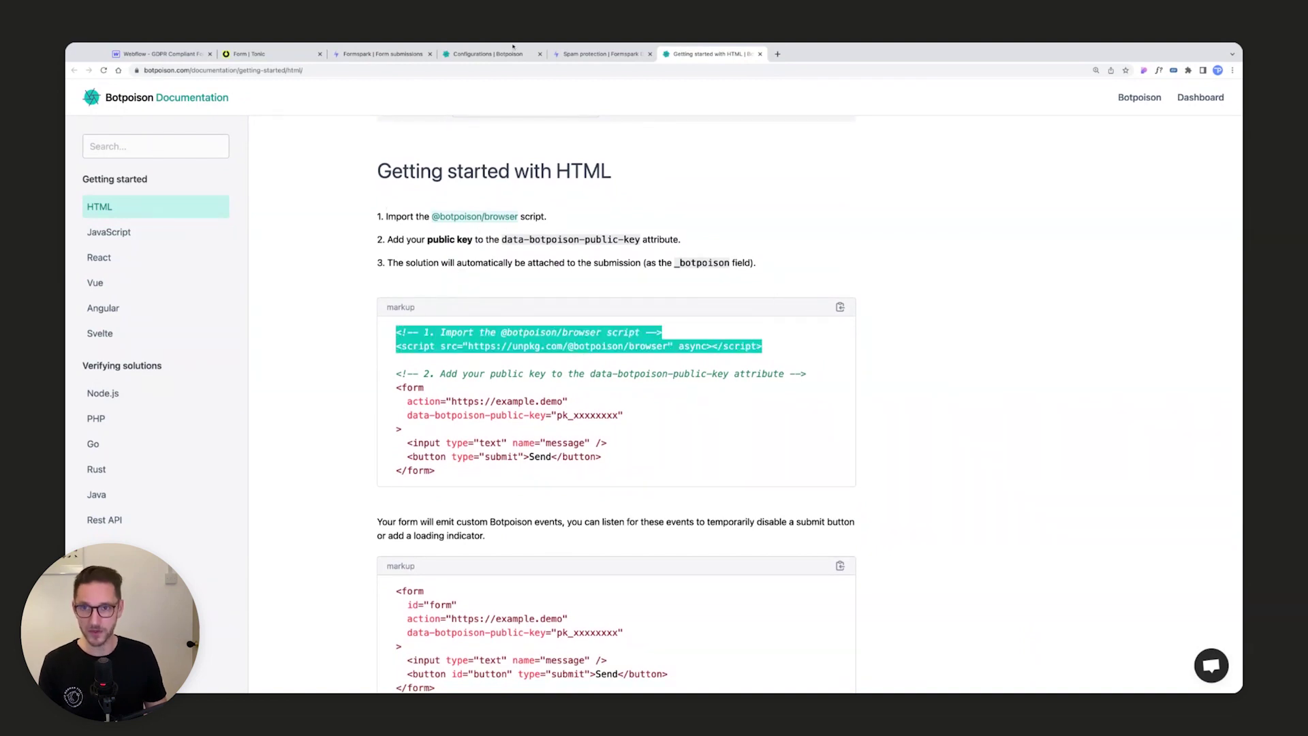
left_click(158, 54)
Paste the Botpoison script into Project Settings > Custom Code Head Code and save.
left_click(72, 87)
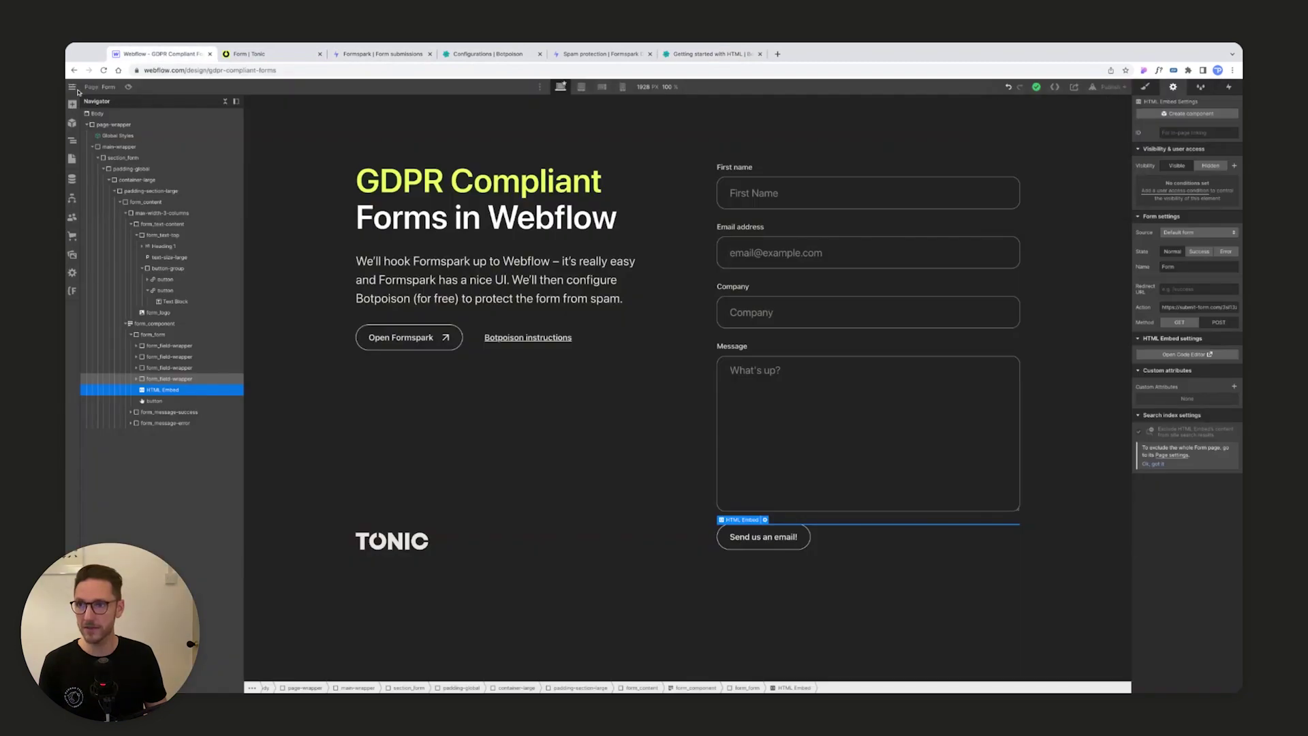
left_click(112, 111)
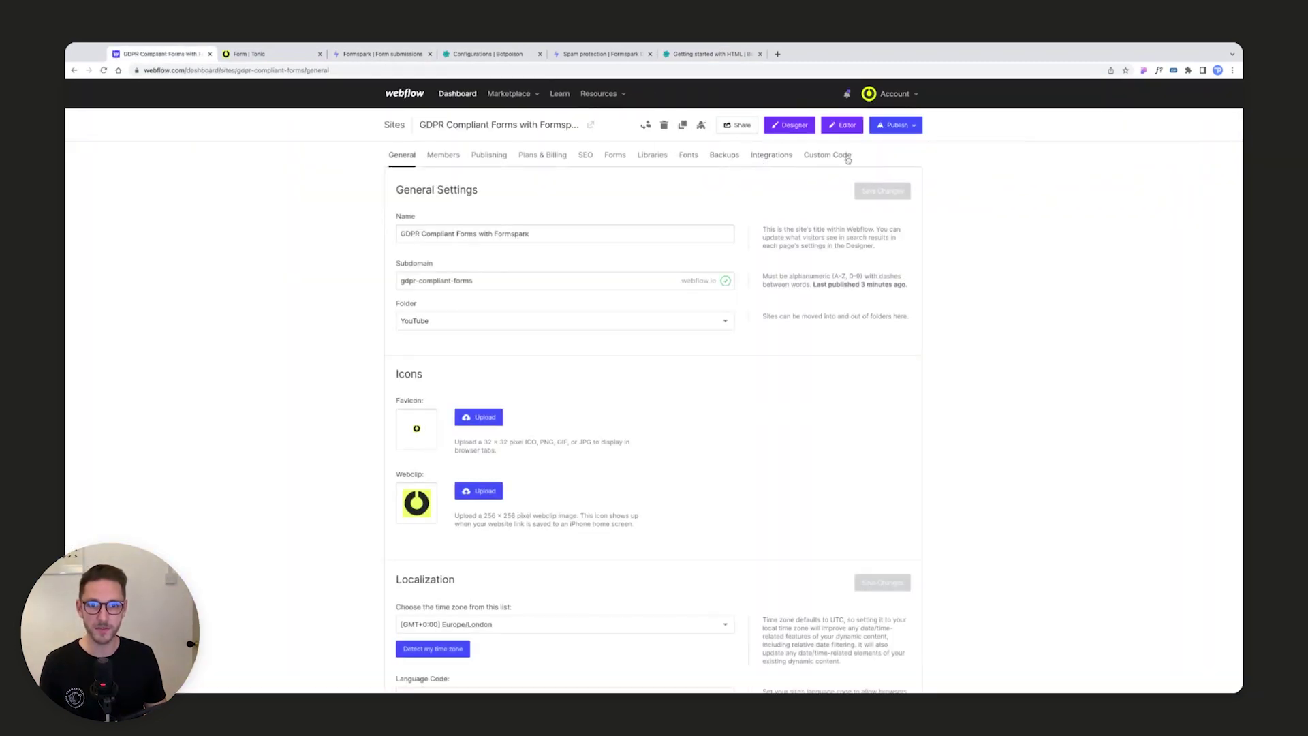
left_click(842, 158)
key("super+v")
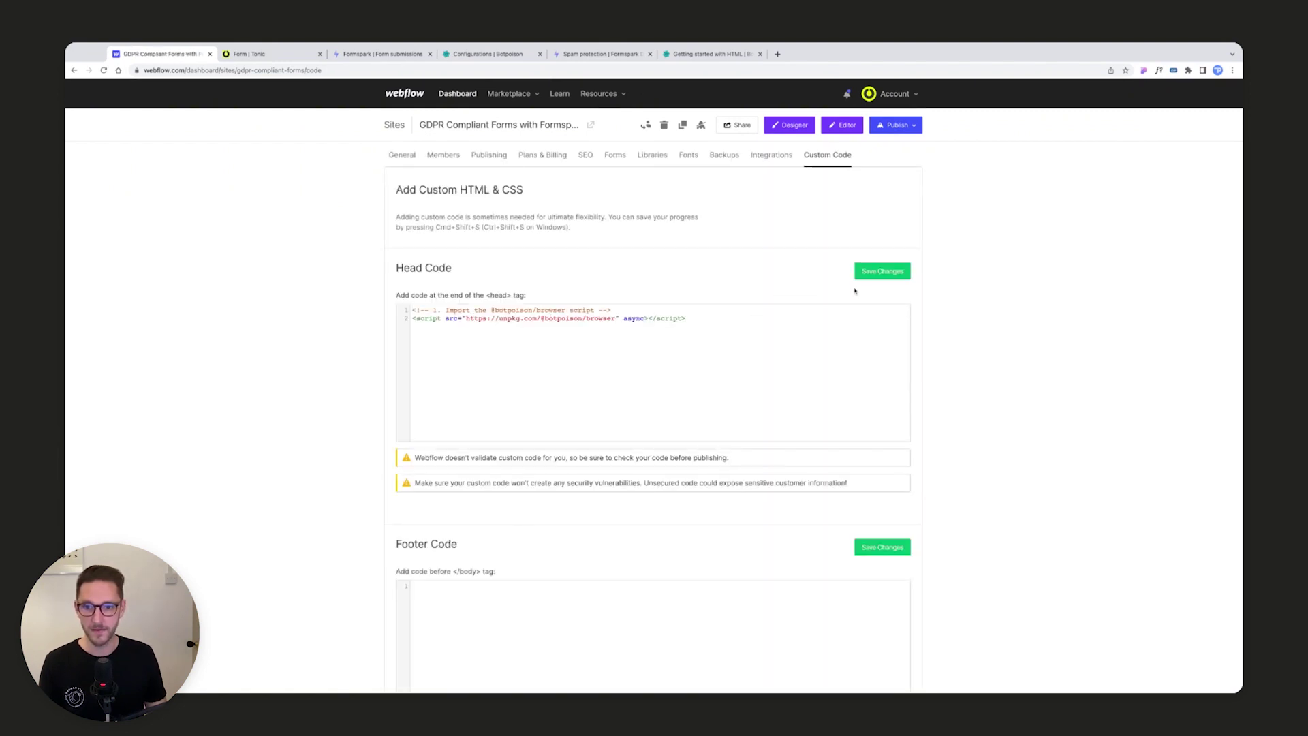
left_click(883, 276)
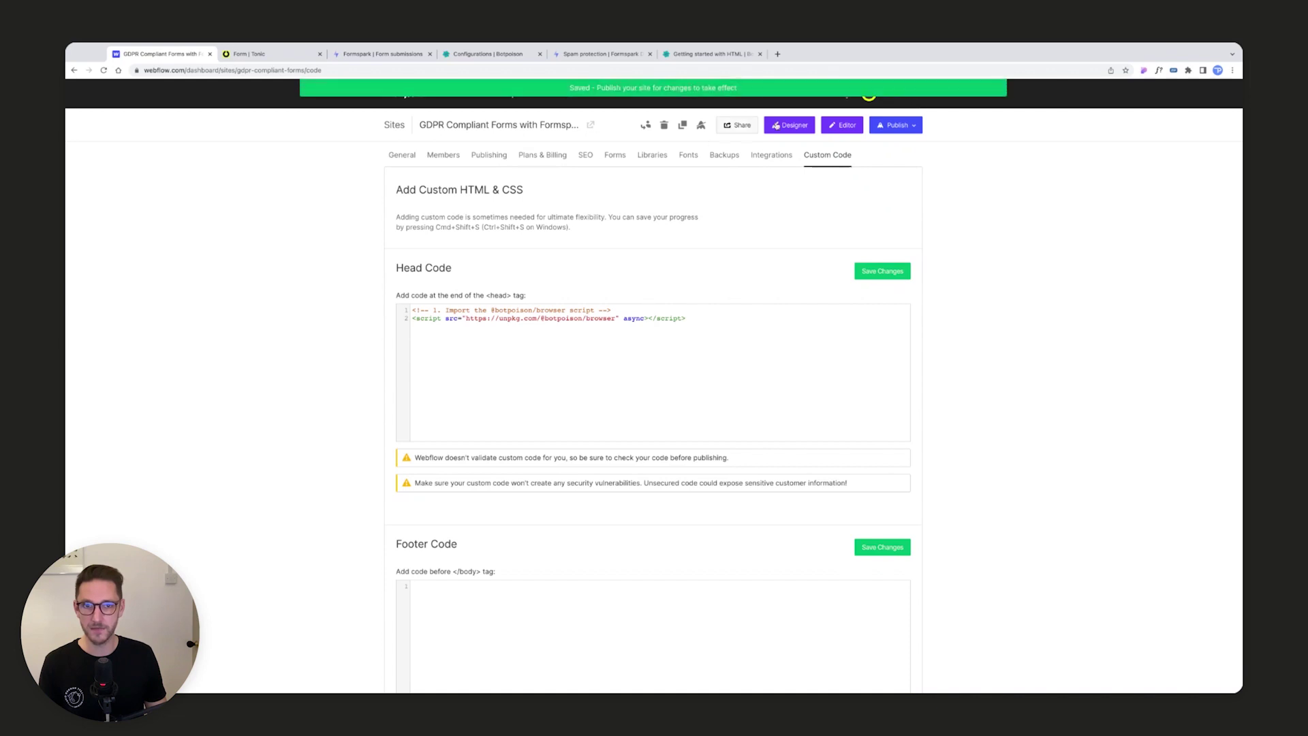
left_click(790, 126)
left_click(739, 60)
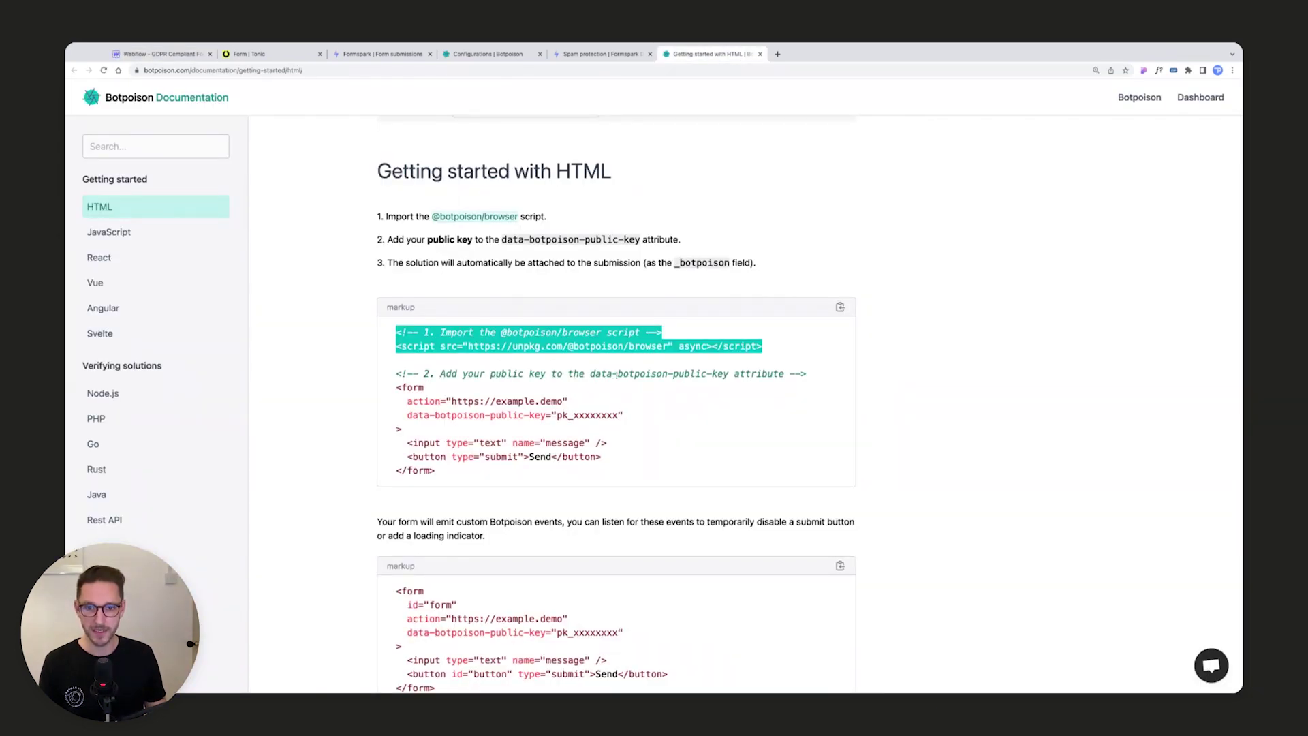
Select the data-botpoison-public-key attribute name in the HTML form example.
left_click_drag(589, 374, 778, 374)
scroll(408, 371, "down", 2)
left_click_drag(414, 329, 435, 411)
left_click(426, 339)
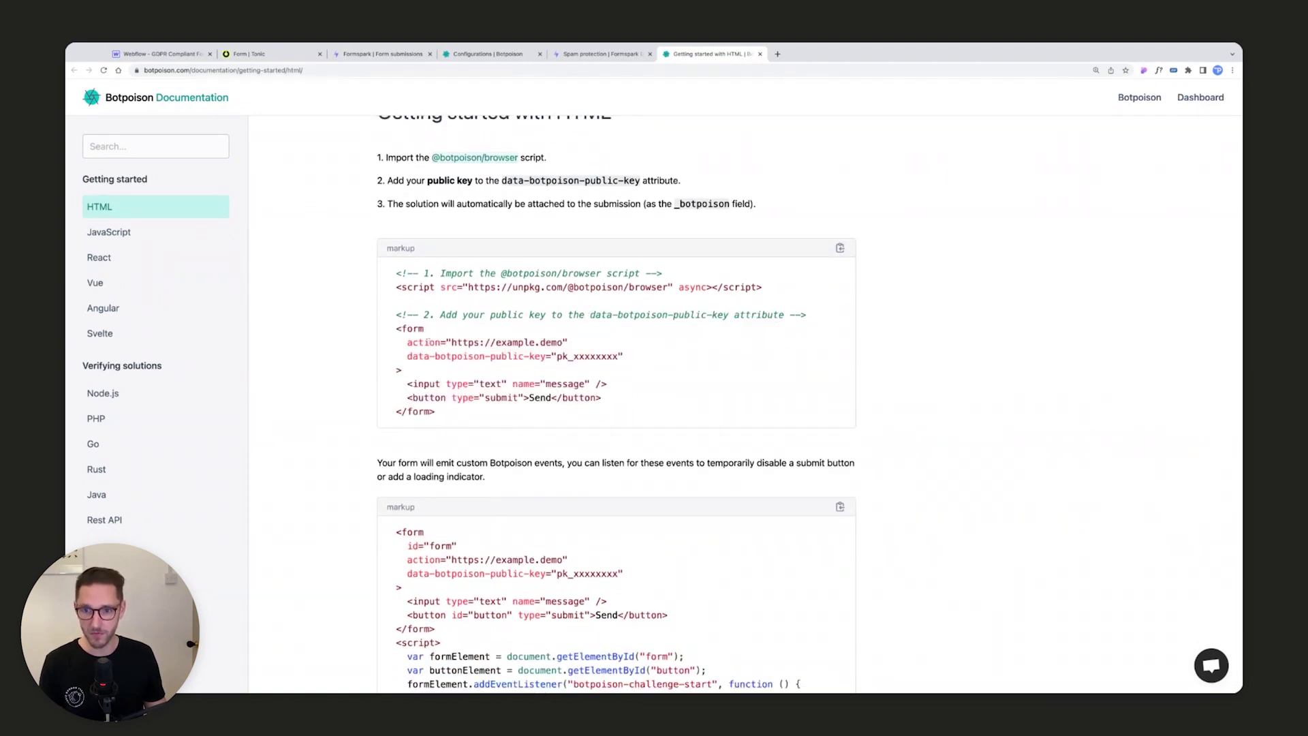
left_click_drag(412, 343, 569, 342)
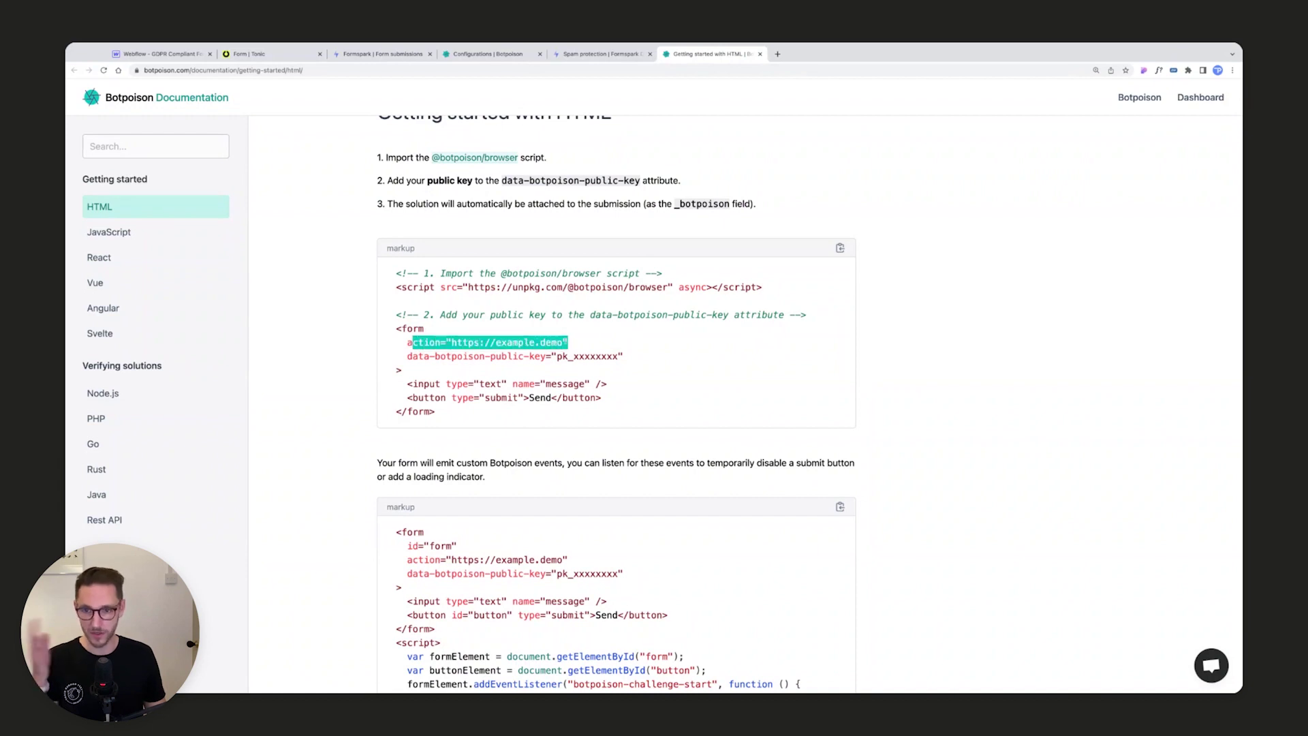
left_click_drag(407, 356, 546, 357)
key("super+c")
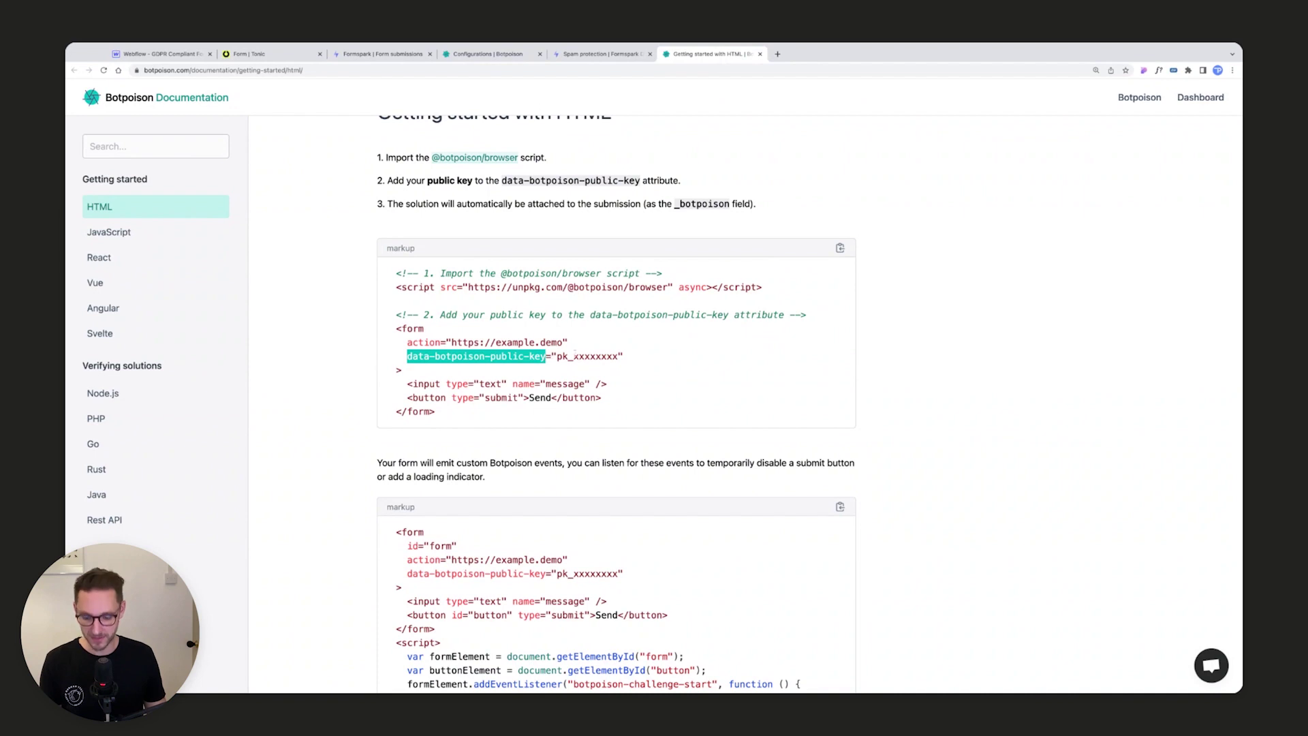
Select the form_form element in Webflow and show its Settings.
left_click(385, 55)
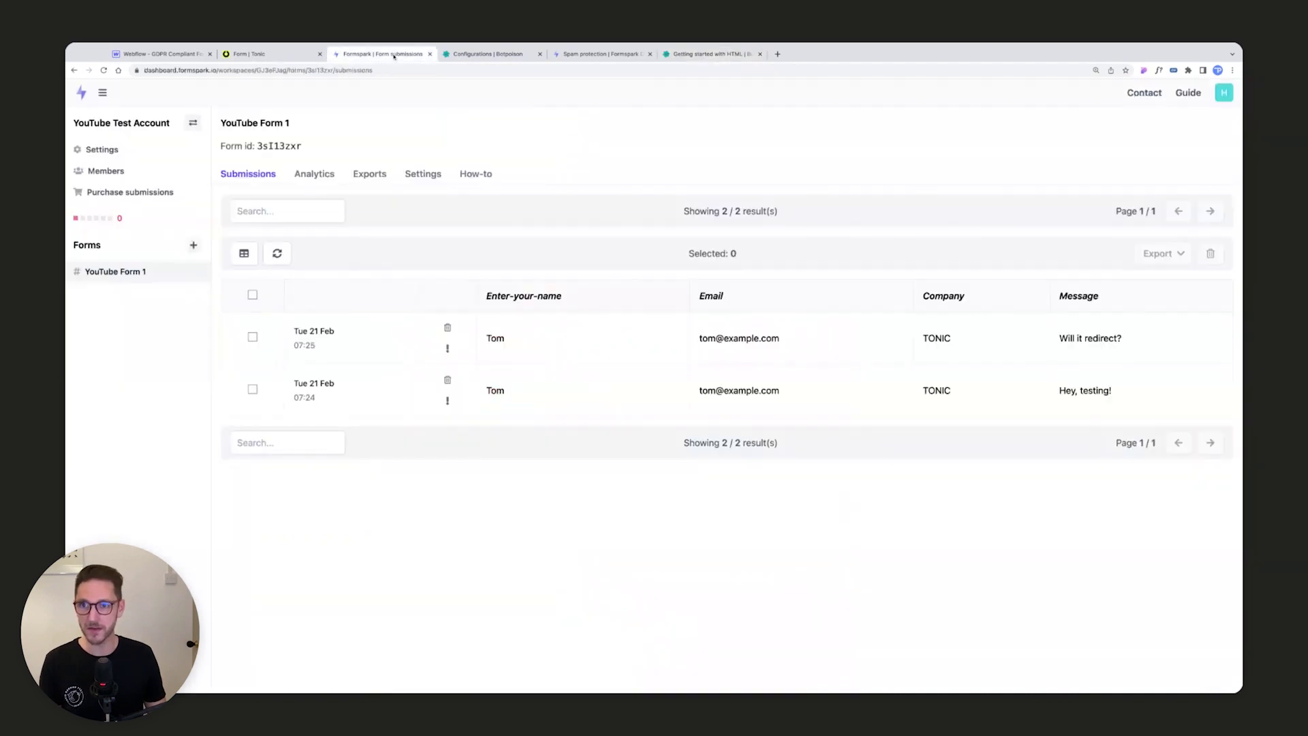
left_click(160, 54)
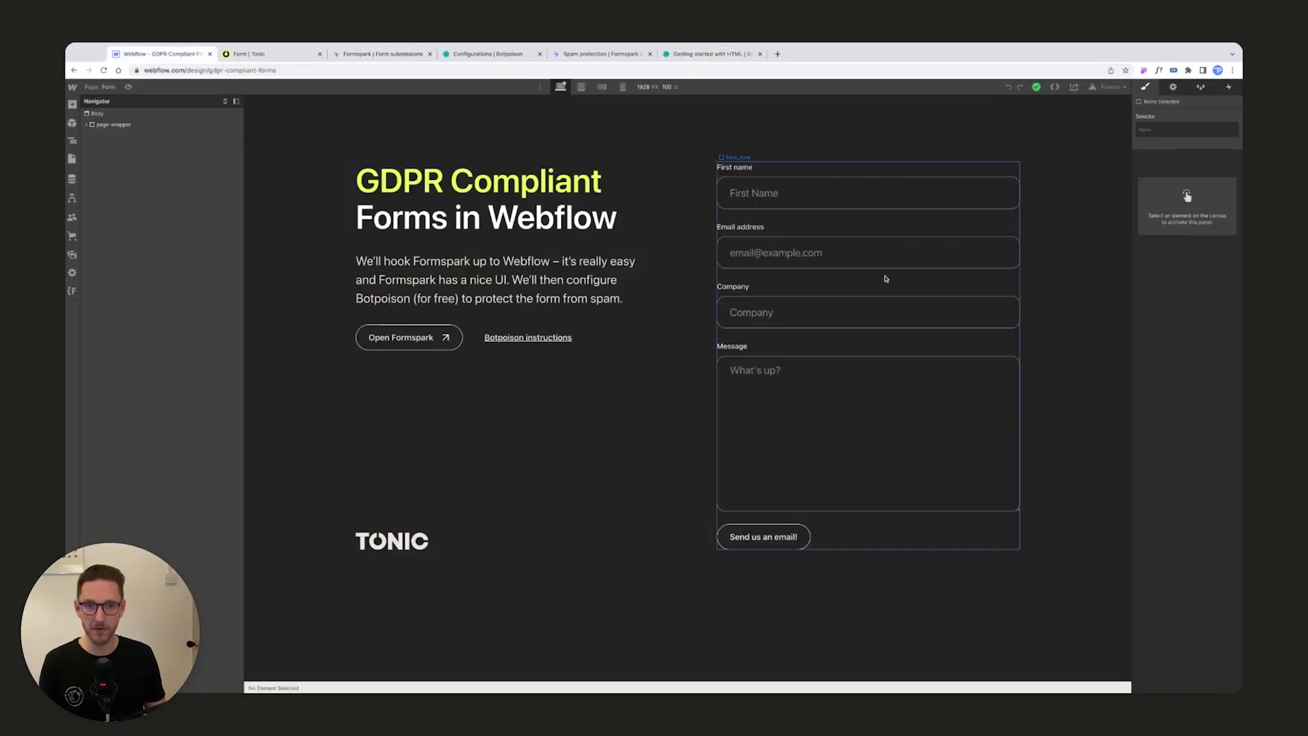
left_click(978, 219)
left_click(1174, 88)
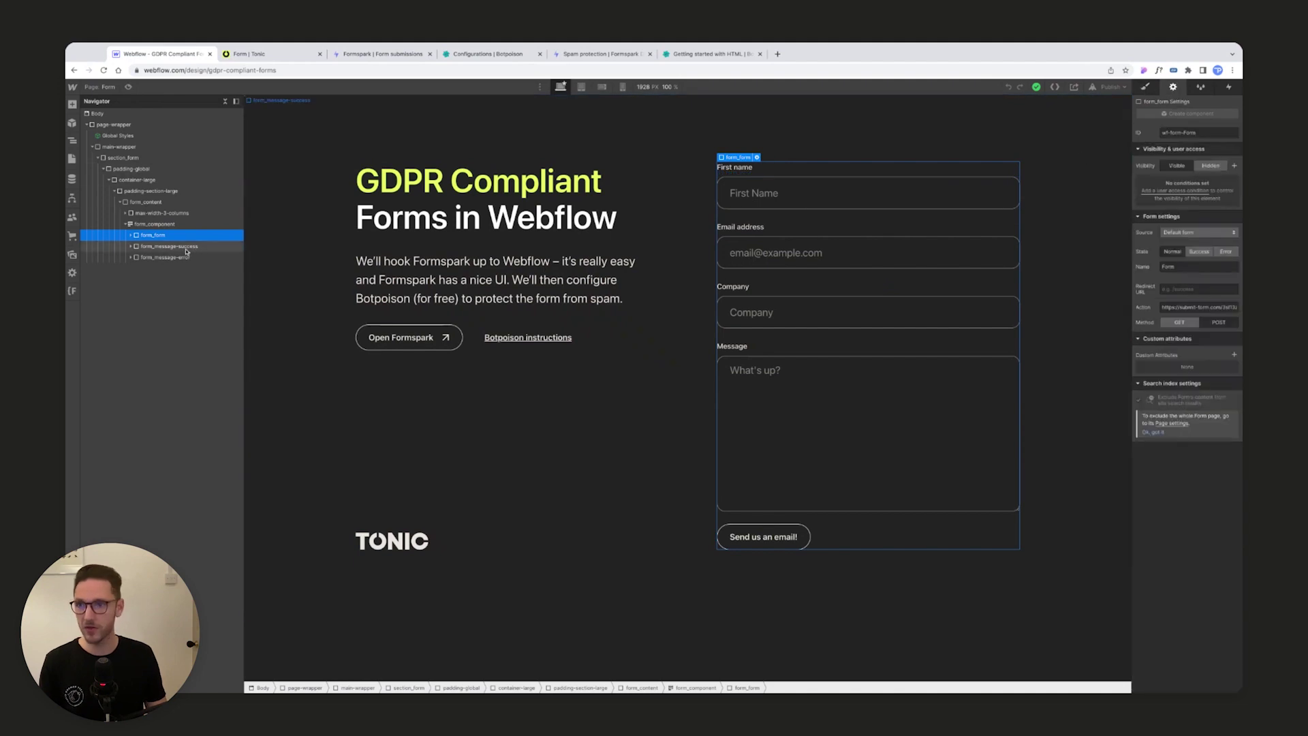
left_click(153, 225)
left_click(153, 235)
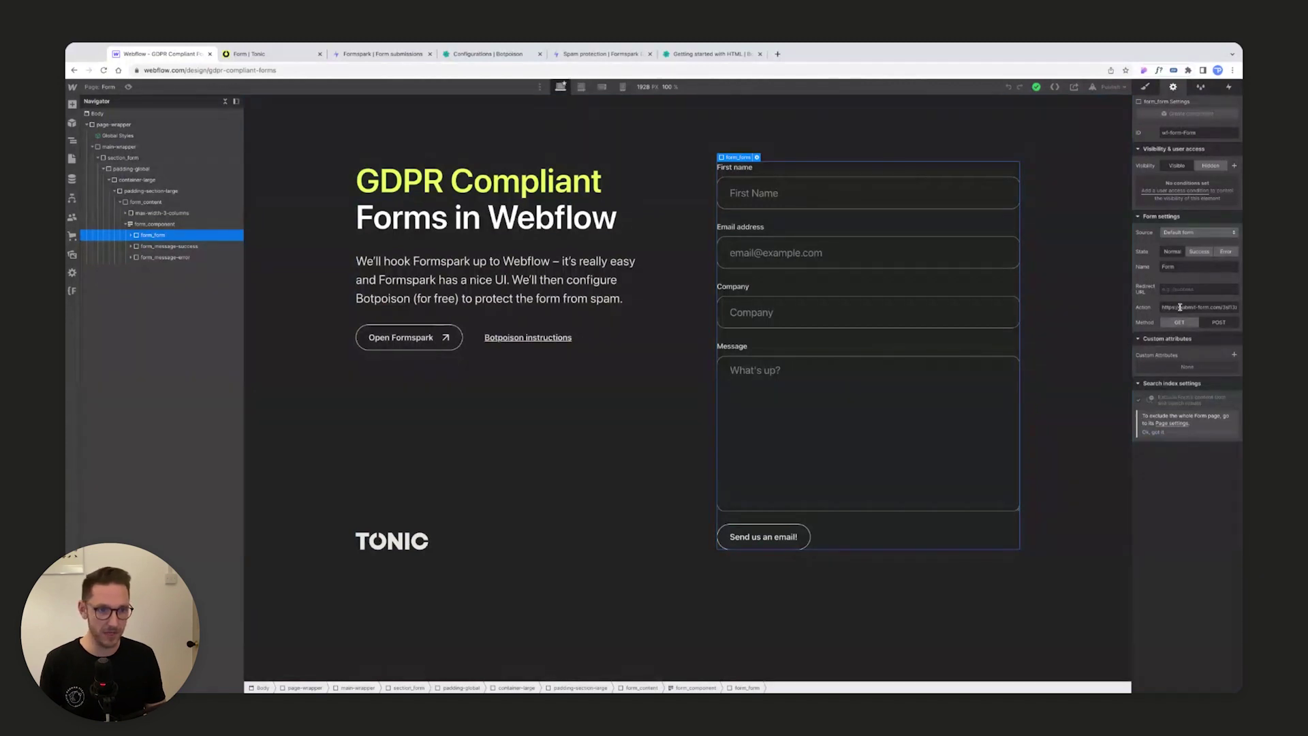
Add a data-botpoison-public-key custom attribute with placeholder value 'fewf'.
left_click(1234, 354)
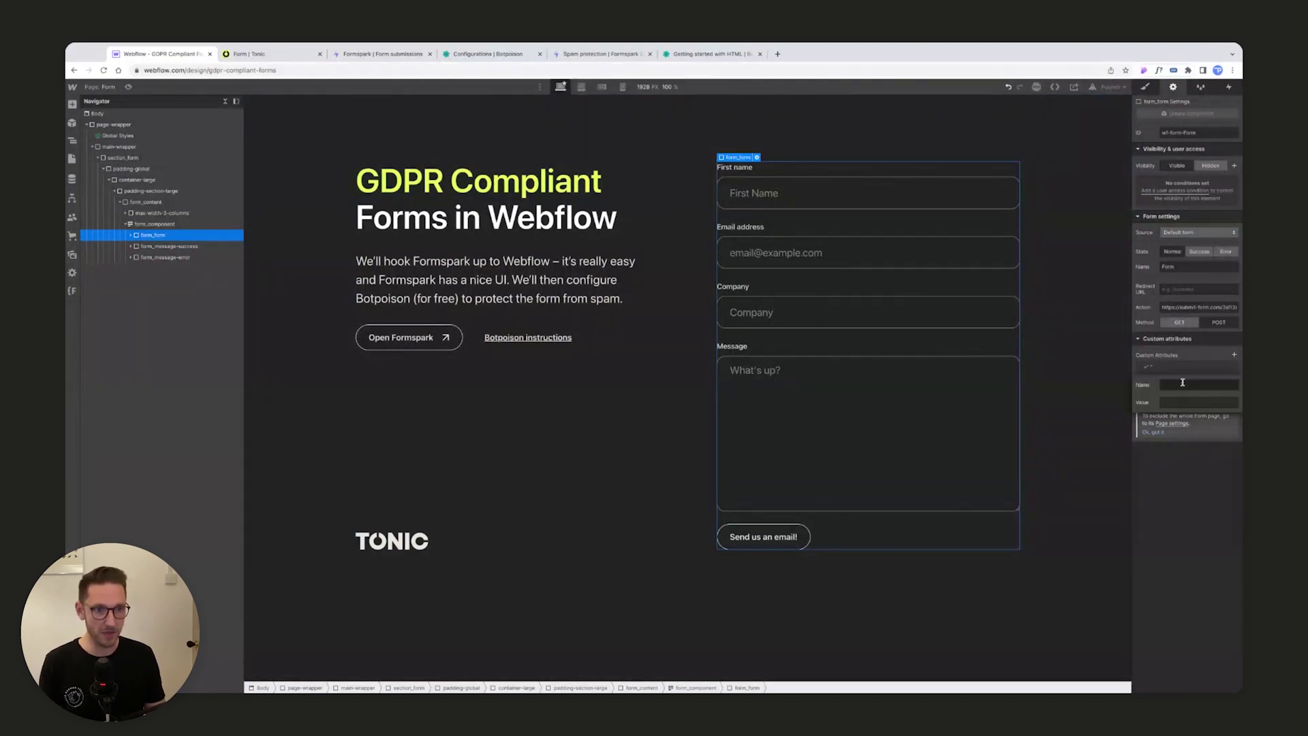
key("super+equal")
key("super+equal")
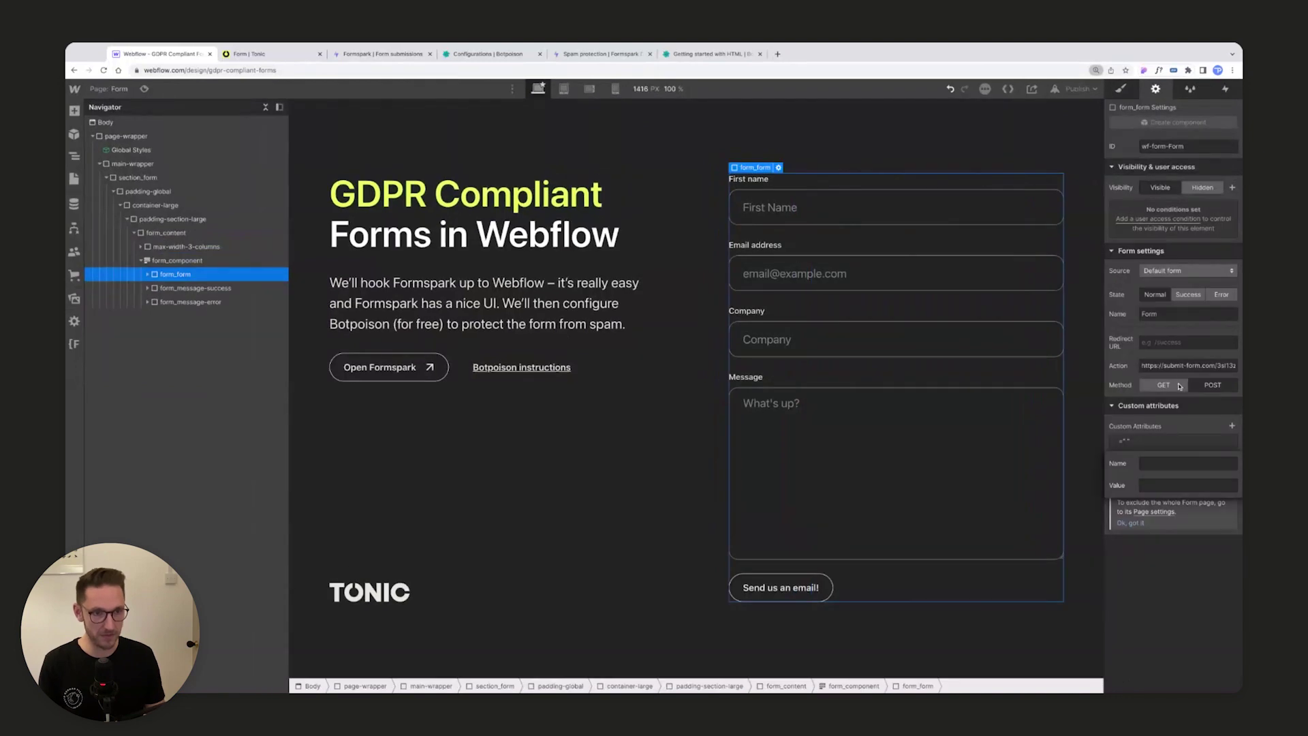
left_click(1150, 461)
key("super+v")
left_click(1175, 484)
type("fewf")
key("Return")
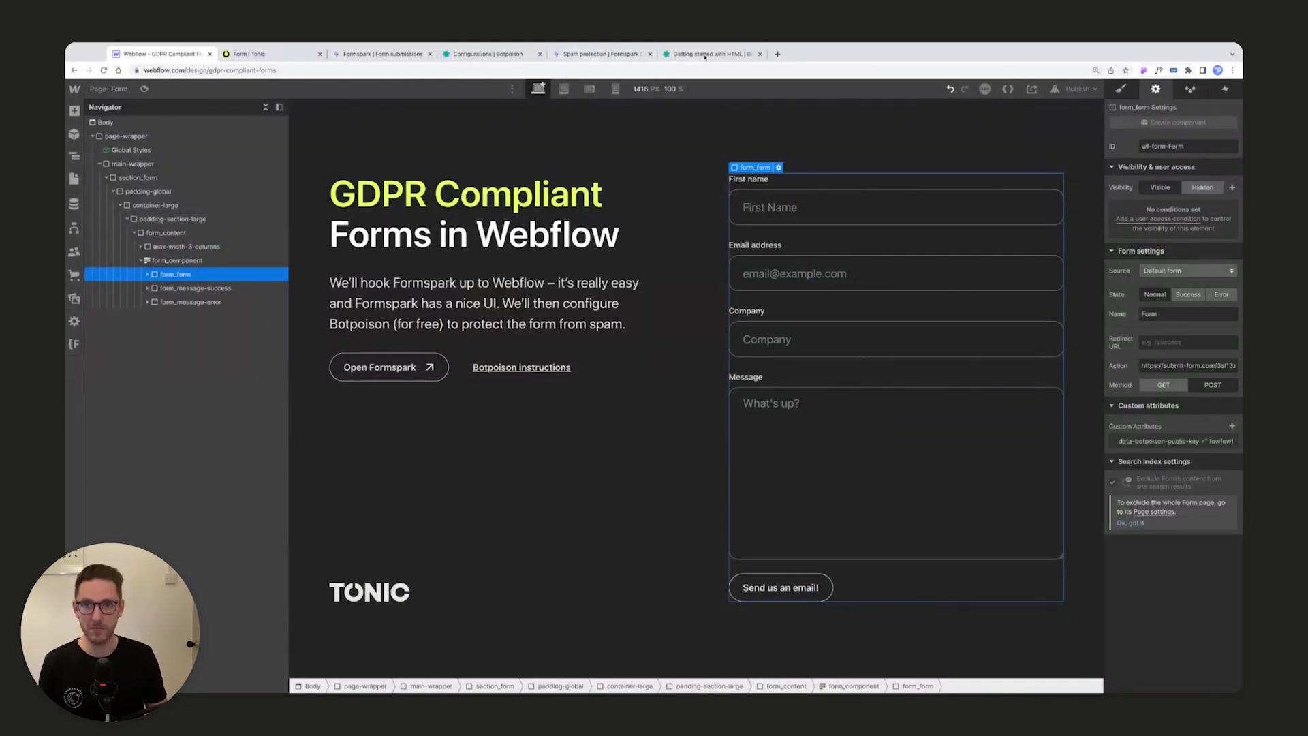
left_click(708, 54)
Replace the attribute's placeholder with the Studio Tonic public key from Botpoison.
key("ctrl+shift+Tab")
key("ctrl+shift+Tab")
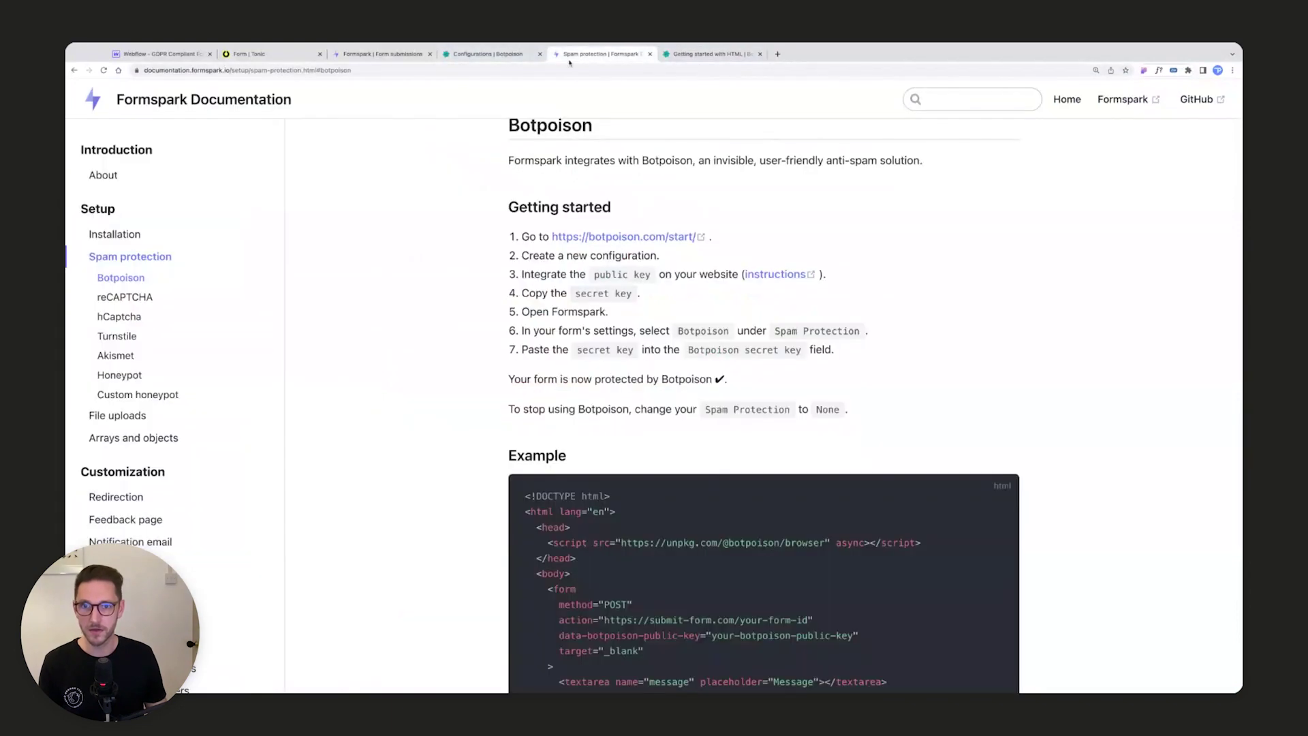
double_click(459, 235)
left_click_drag(458, 235, 564, 234)
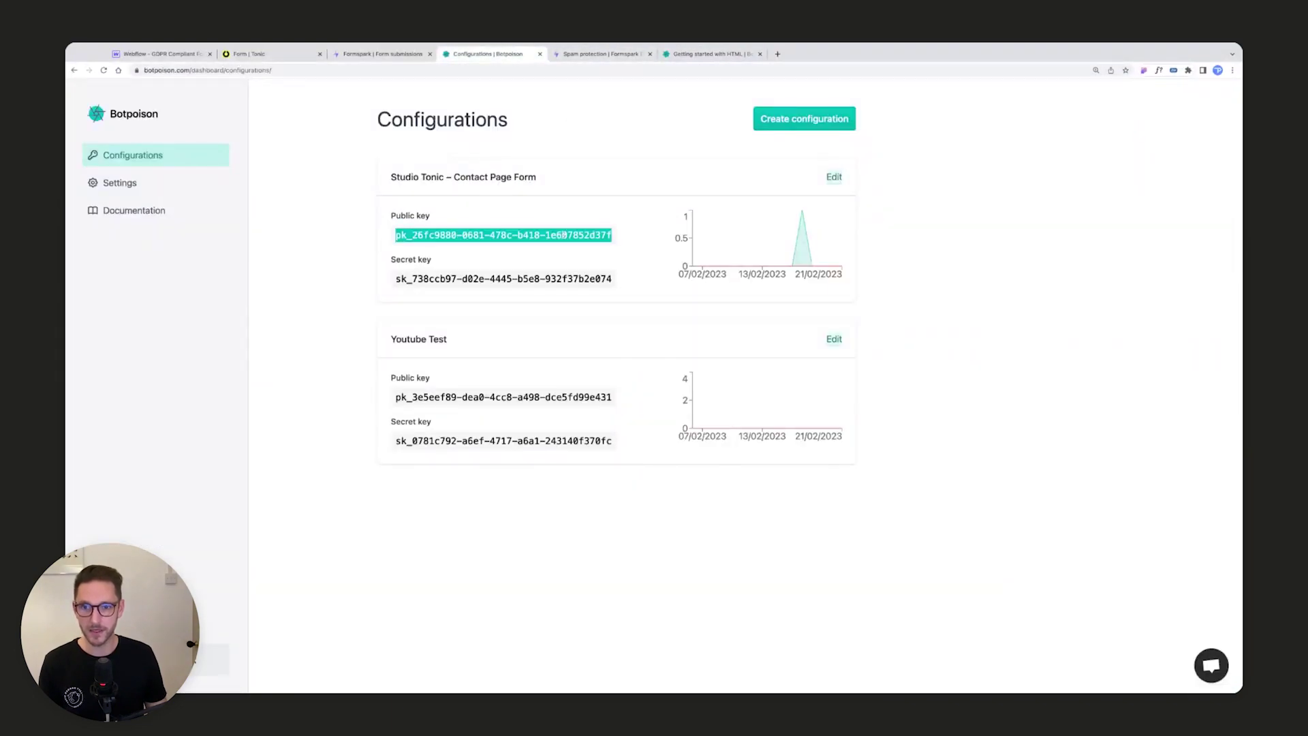
left_click(689, 54)
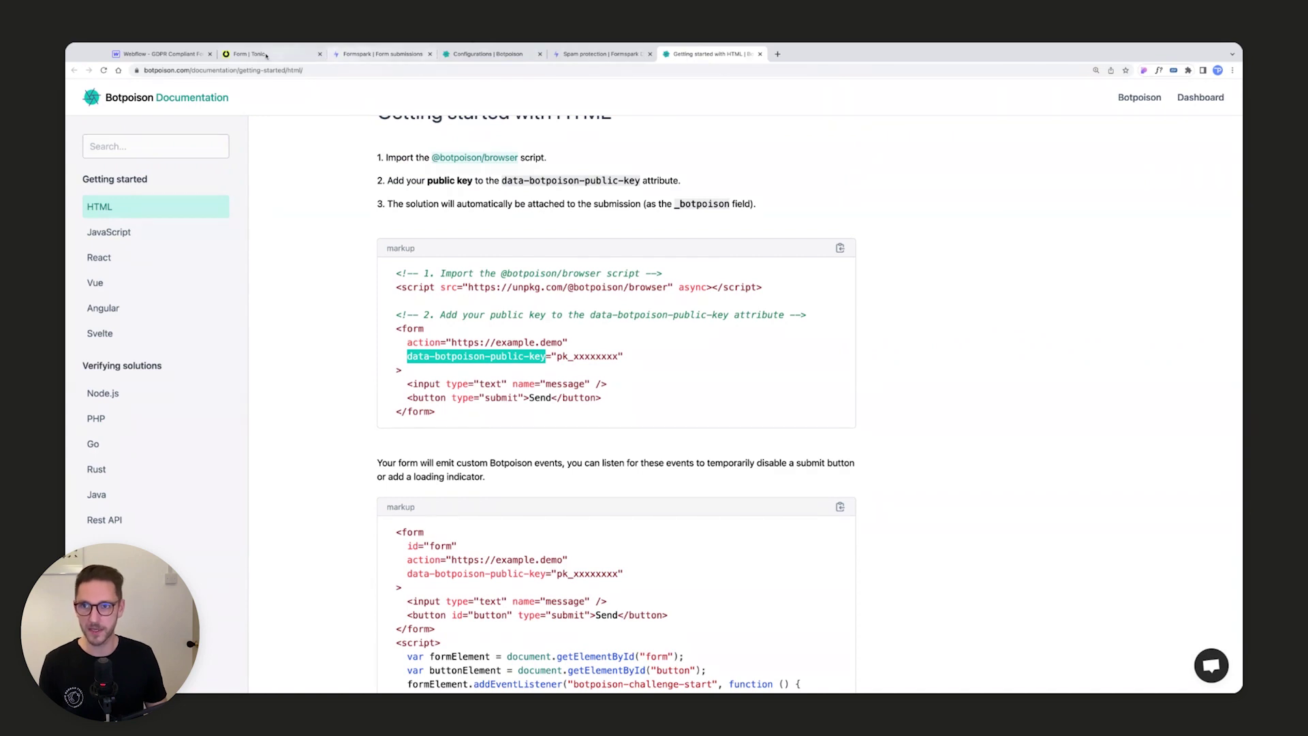
left_click(158, 54)
left_click(1181, 443)
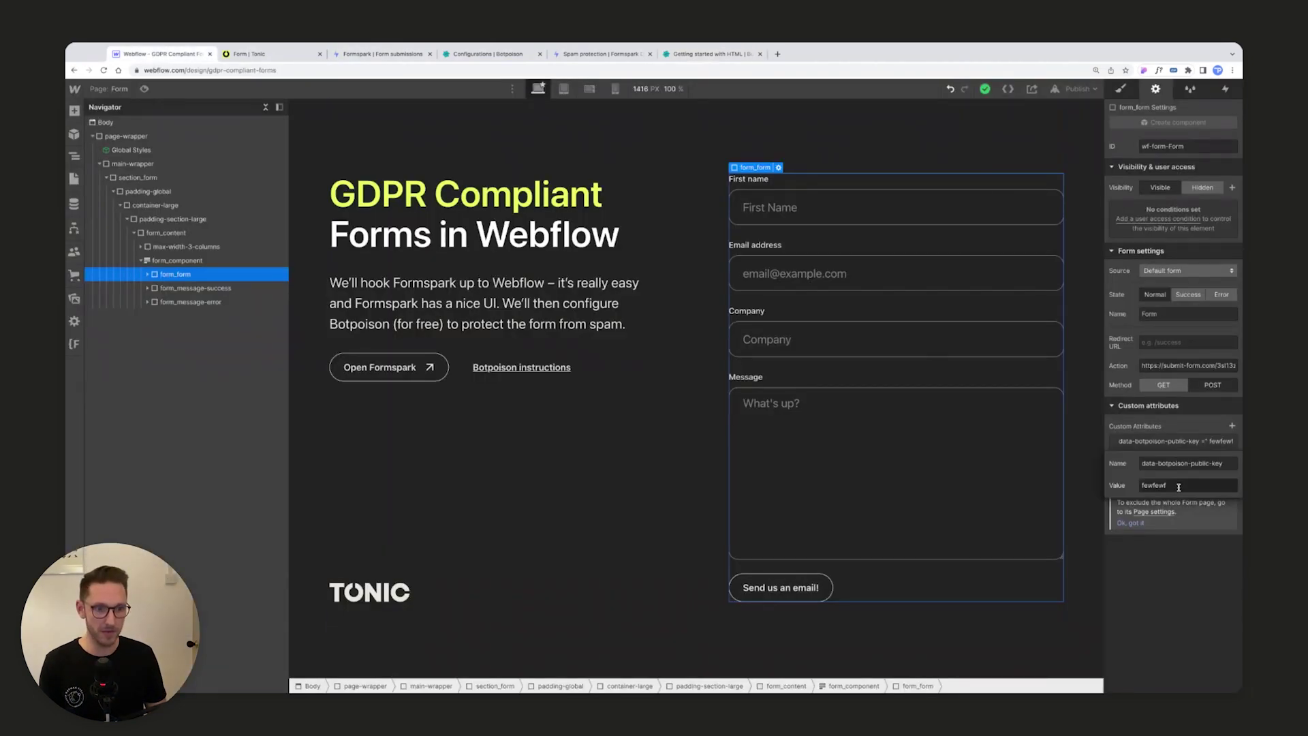
double_click(1154, 486)
key("ctrl+v")
left_click(1178, 523)
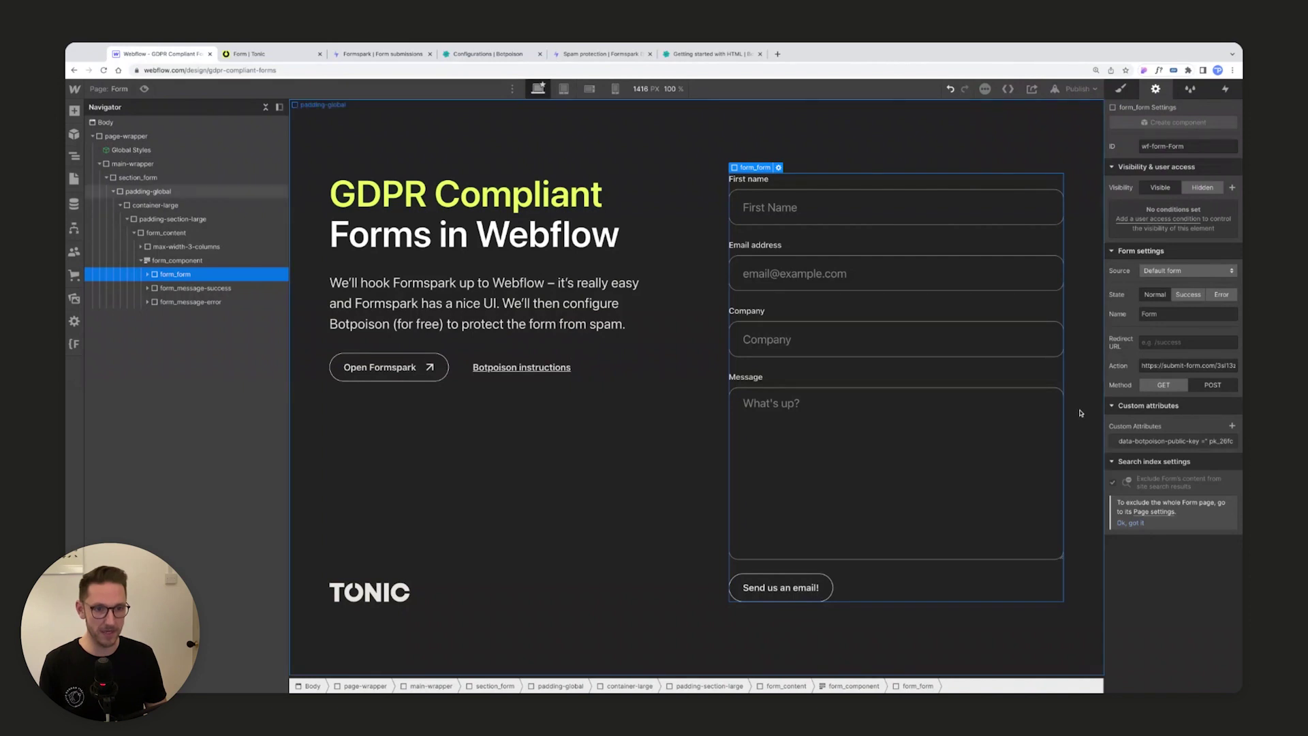
Publish the site to its webflow.io domain.
left_click(1085, 171)
left_click(1076, 88)
left_click(1022, 254)
Select and copy the Studio Tonic secret key in Botpoison Configurations.
left_click(488, 53)
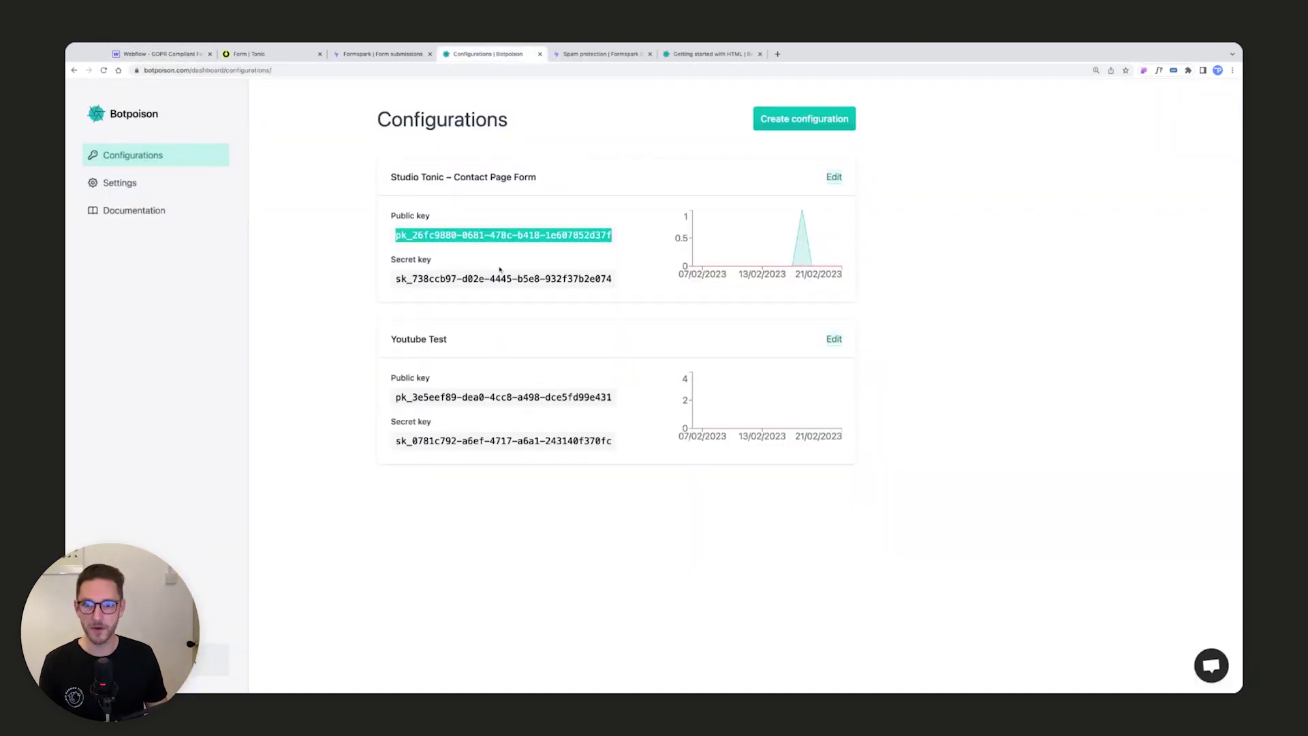
left_click_drag(502, 274, 616, 240)
left_click_drag(553, 274, 540, 279)
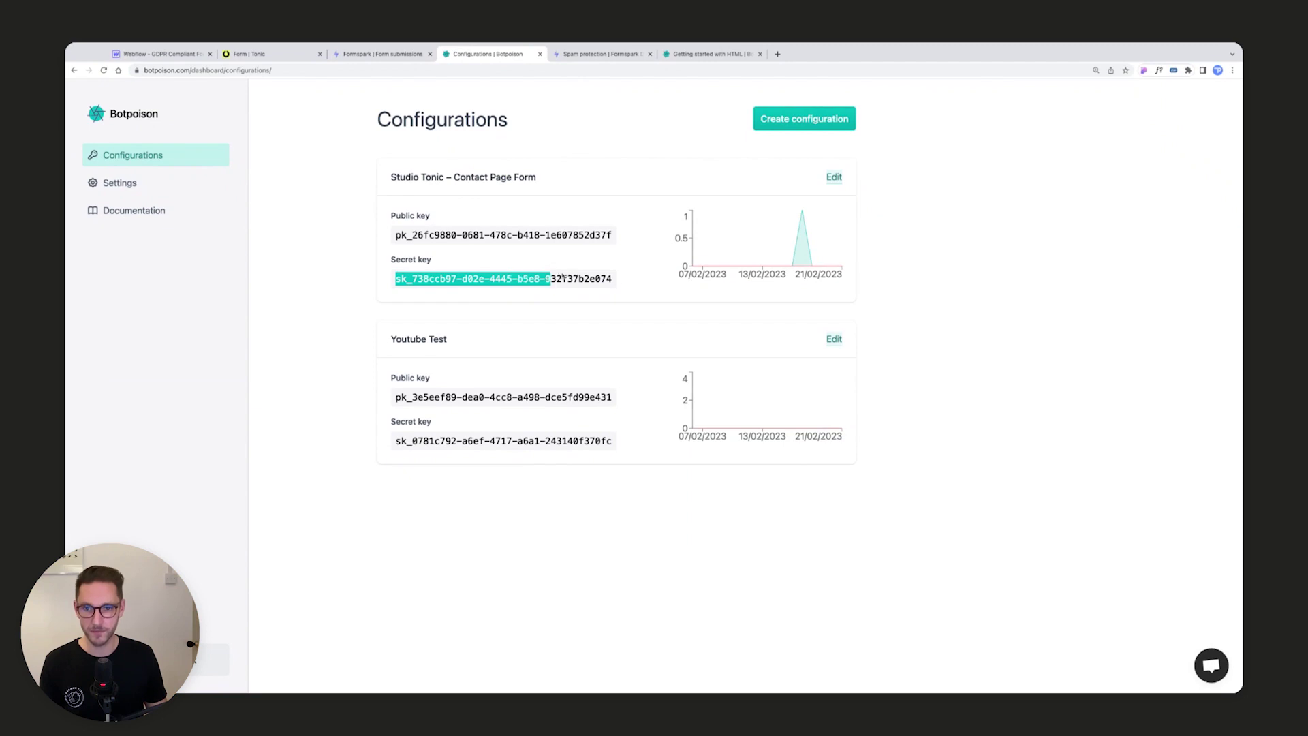
triple_click(504, 279)
key("super+c")
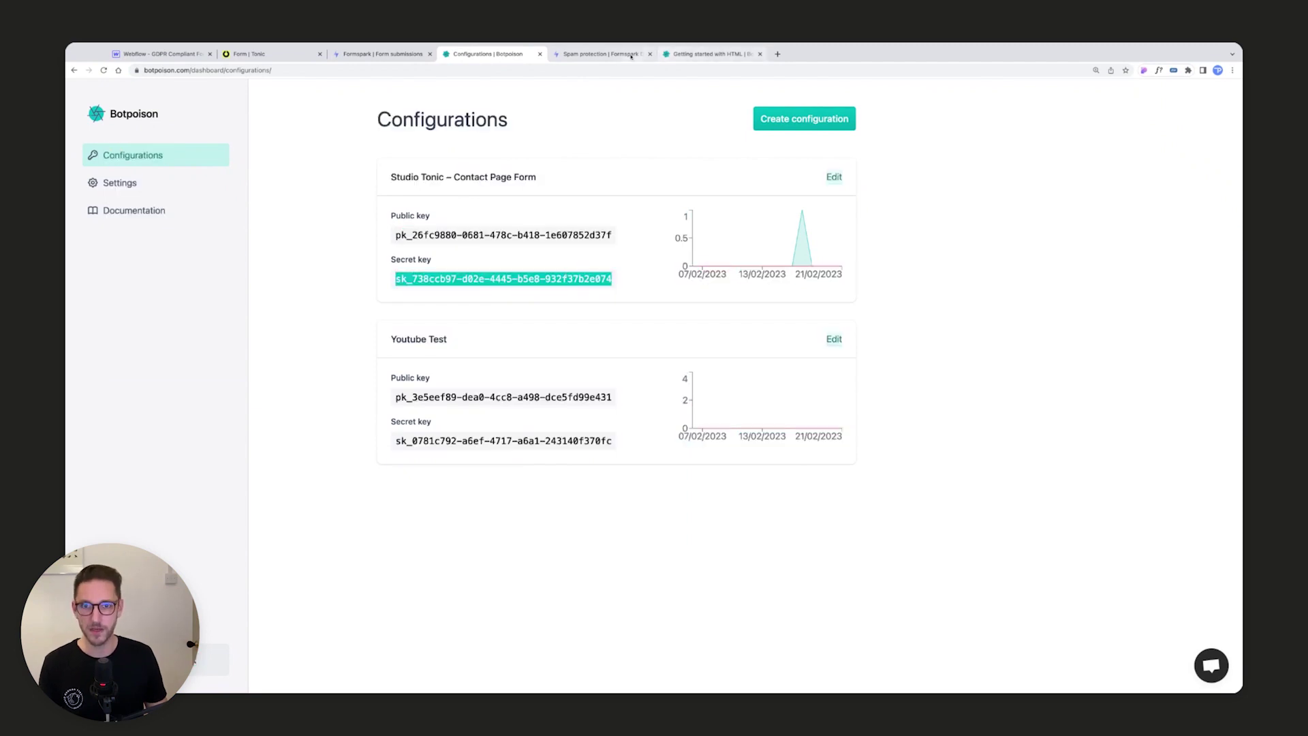
left_click(708, 54)
scroll(534, 321, "down", 5)
Read the Botpoison Getting started steps, highlighting the public-key and open-Formspark steps.
scroll(660, 357, "up", 10)
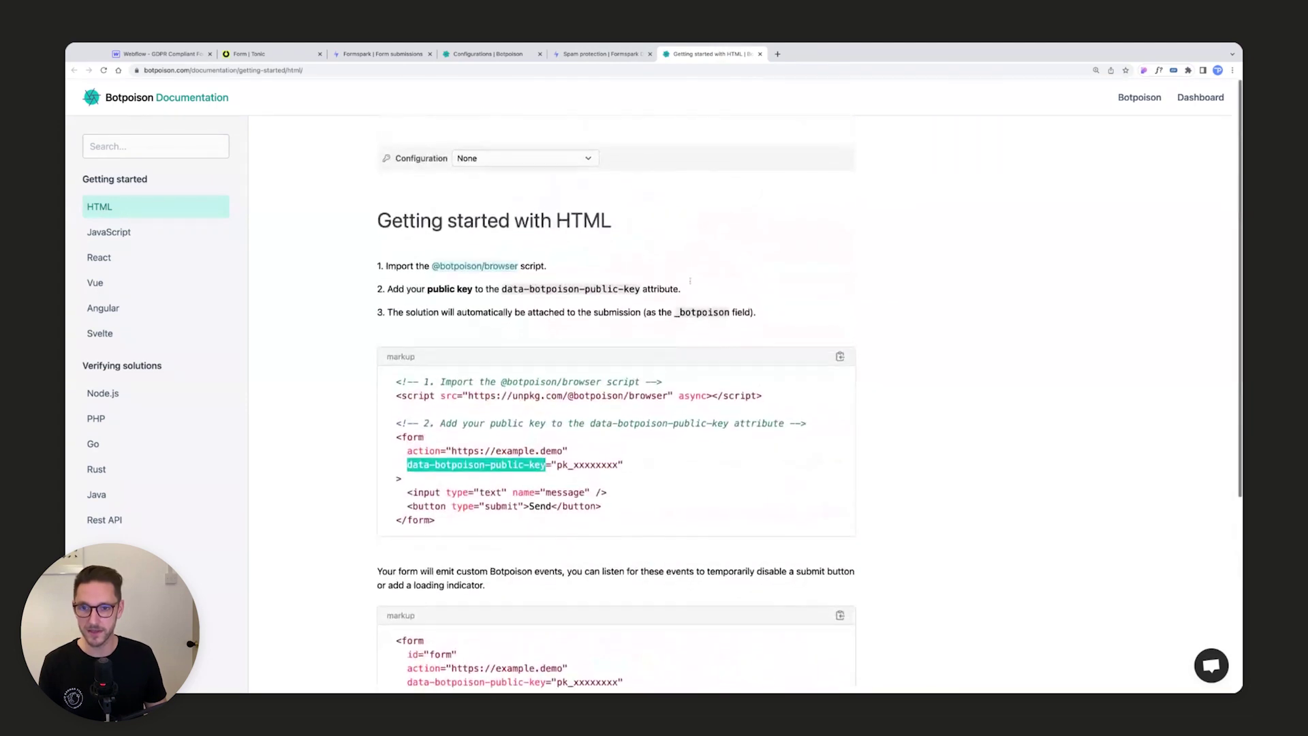
key("ctrl+shift+Tab")
left_click_drag(529, 274, 741, 274)
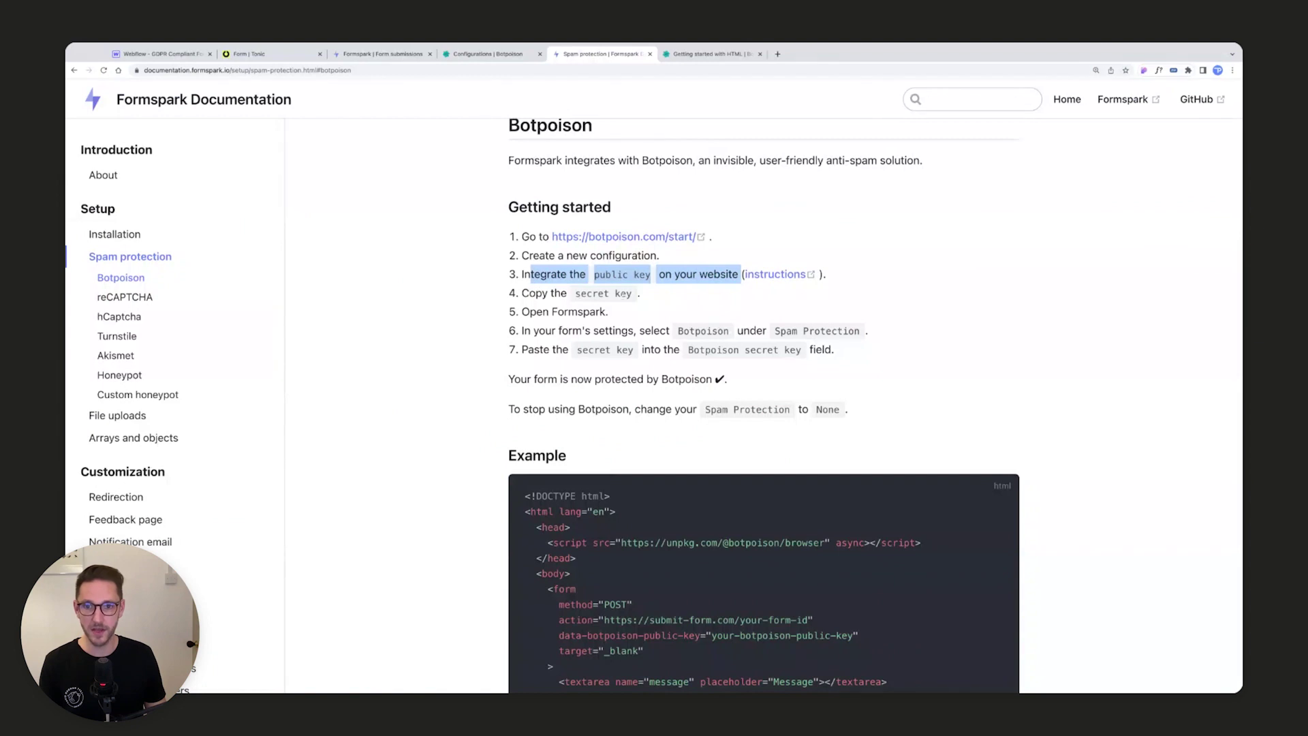
left_click(568, 293)
left_click_drag(557, 311, 690, 332)
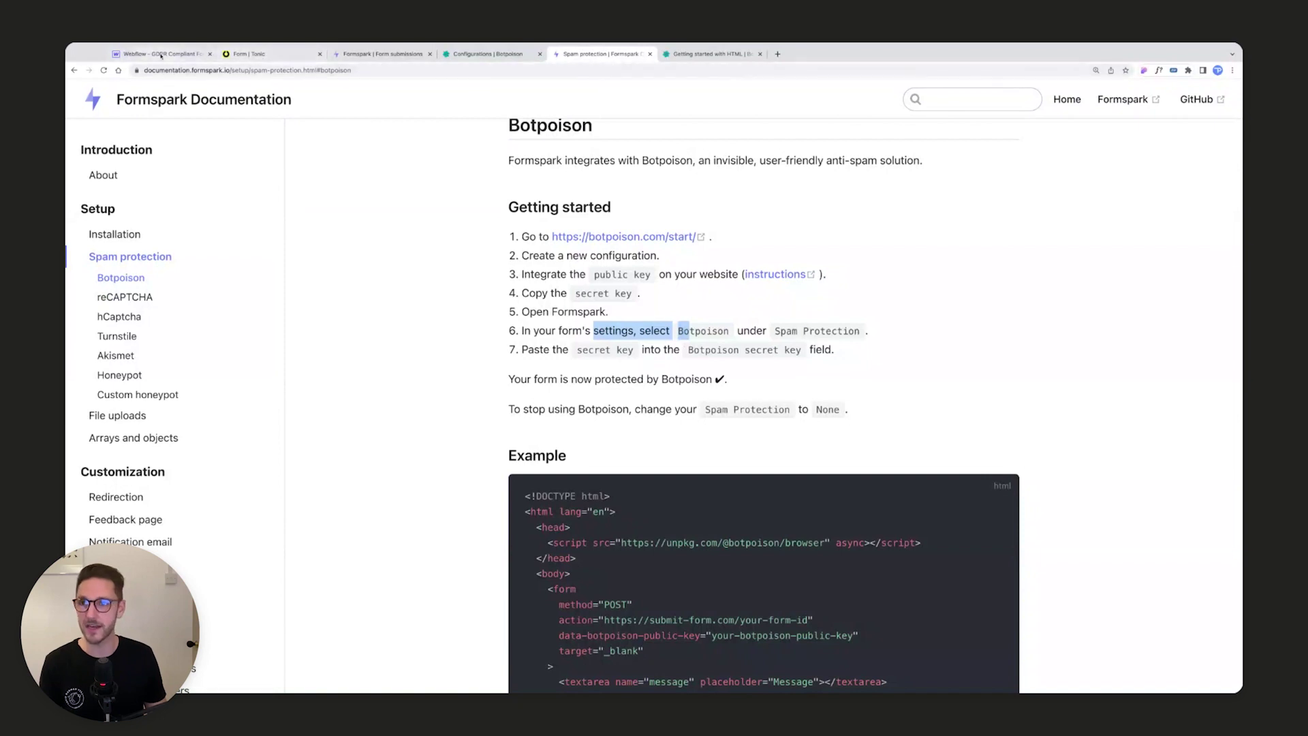
Set YouTube Form 1's spam protection to Botpoison, paste the secret key, and save.
left_click(383, 54)
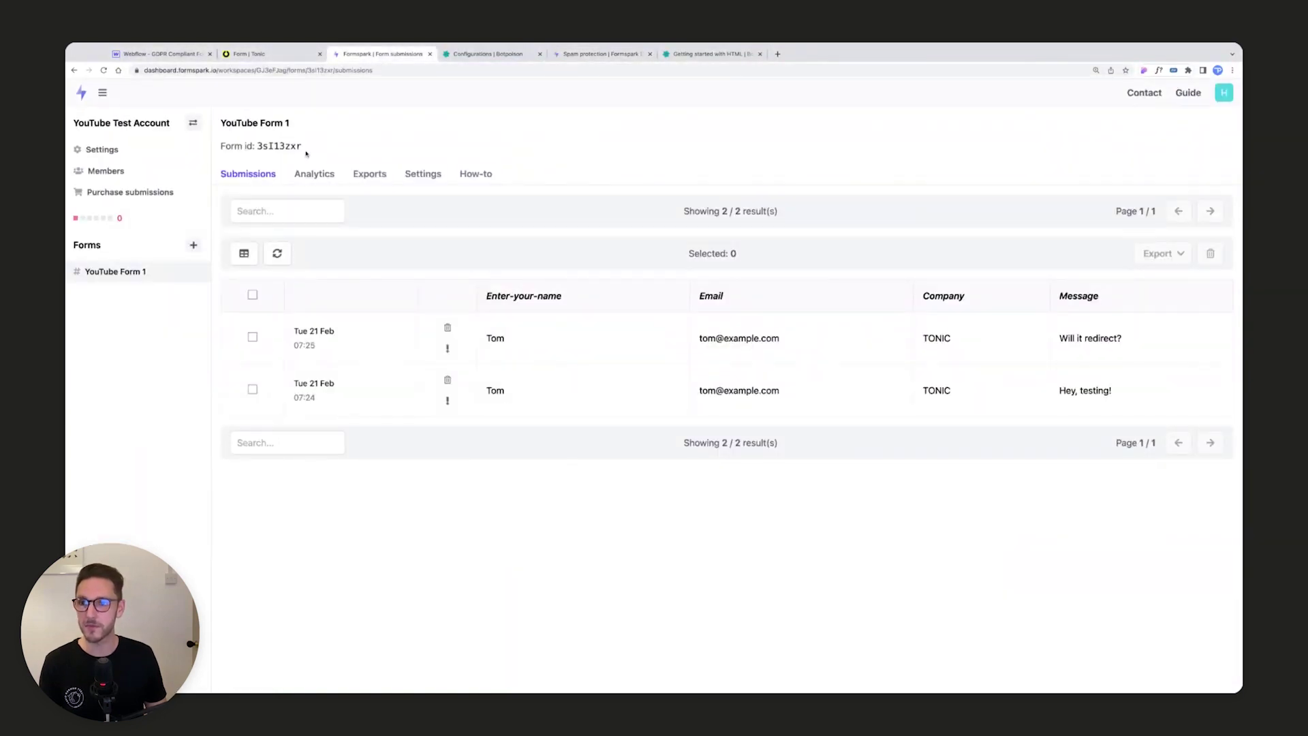
left_click(427, 175)
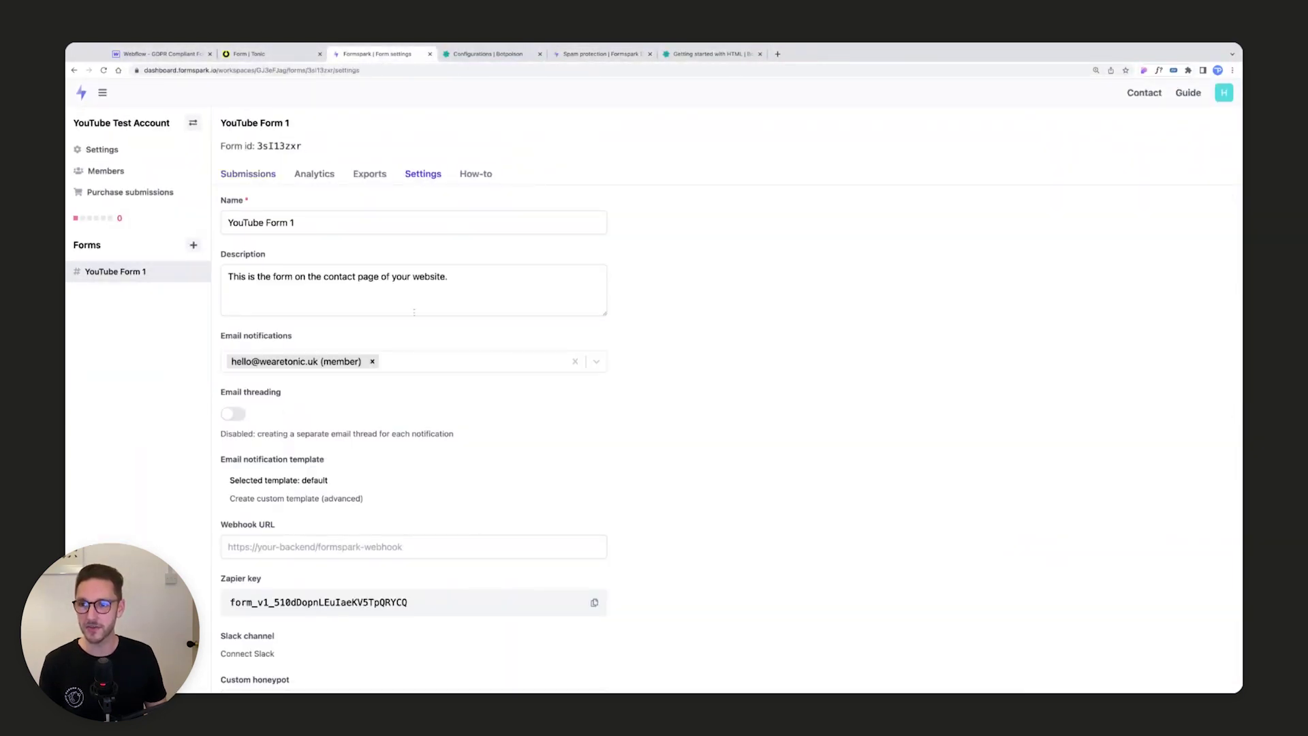
scroll(441, 321, "down", 4)
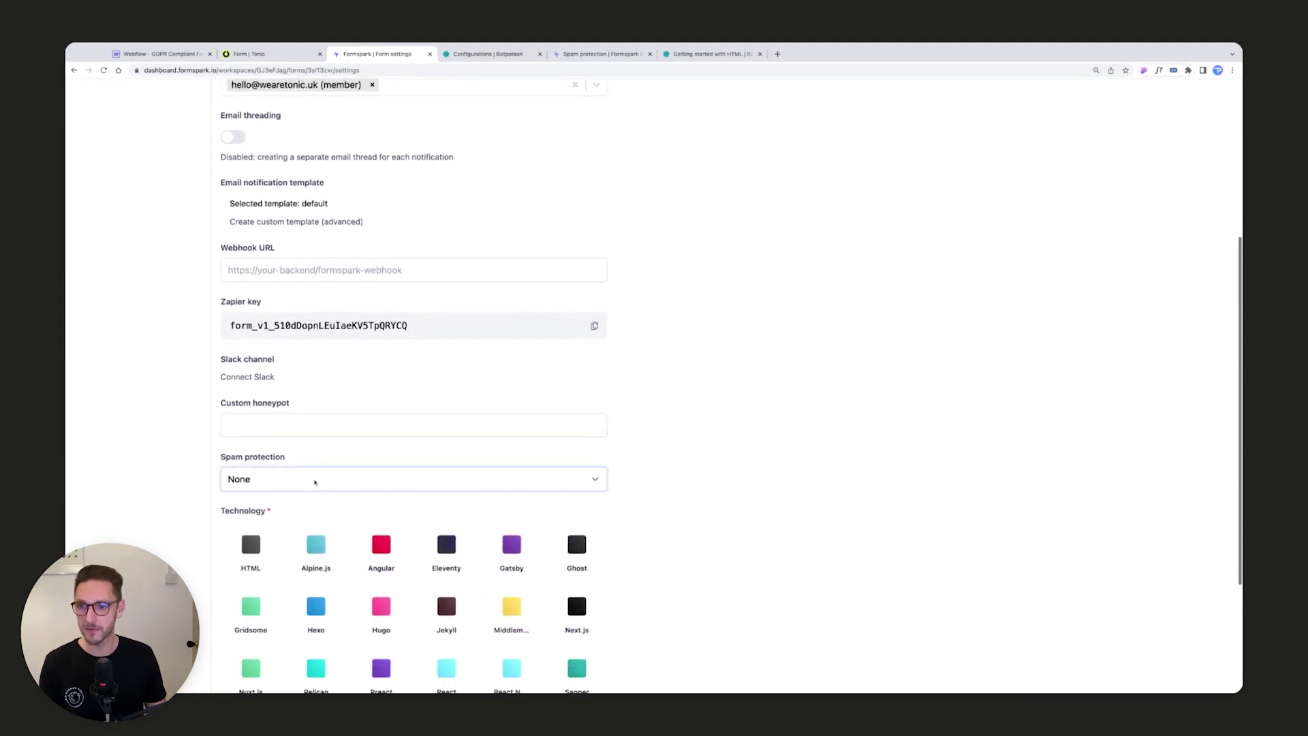
key("b")
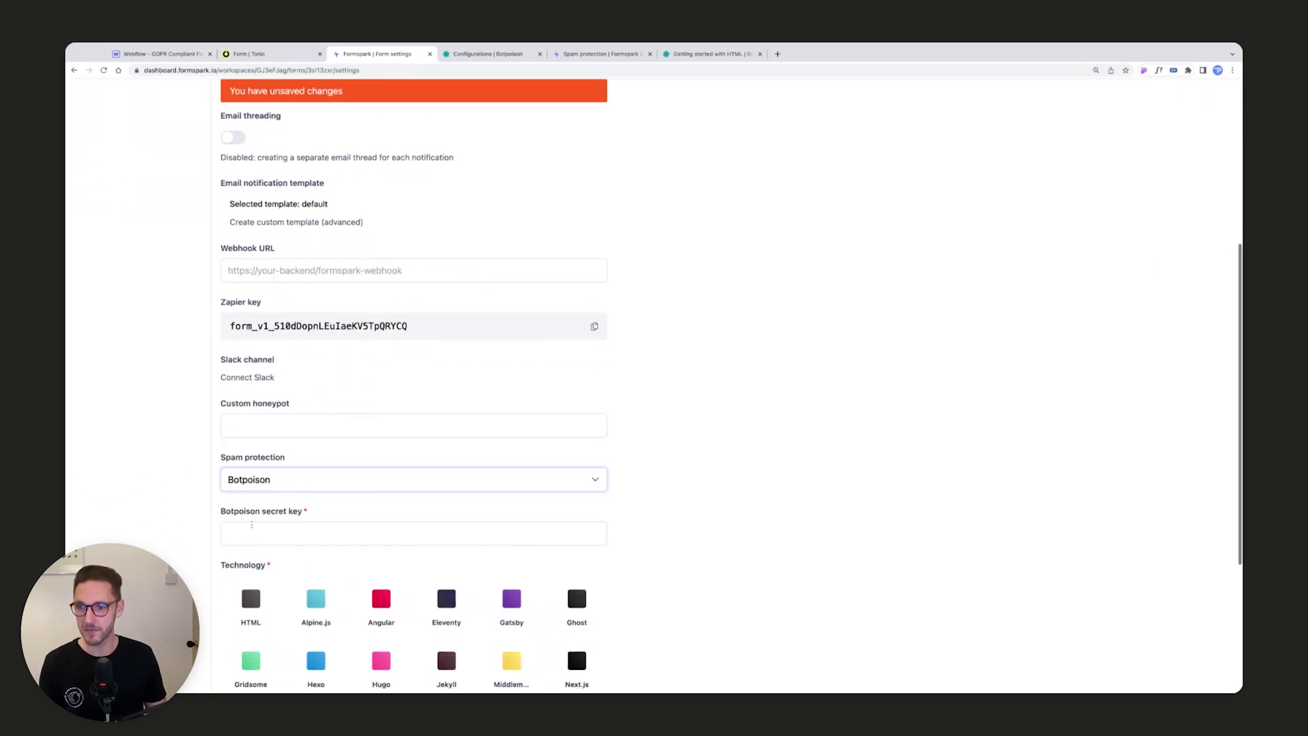
left_click(253, 533)
key("super+v")
scroll(680, 535, "down", 4)
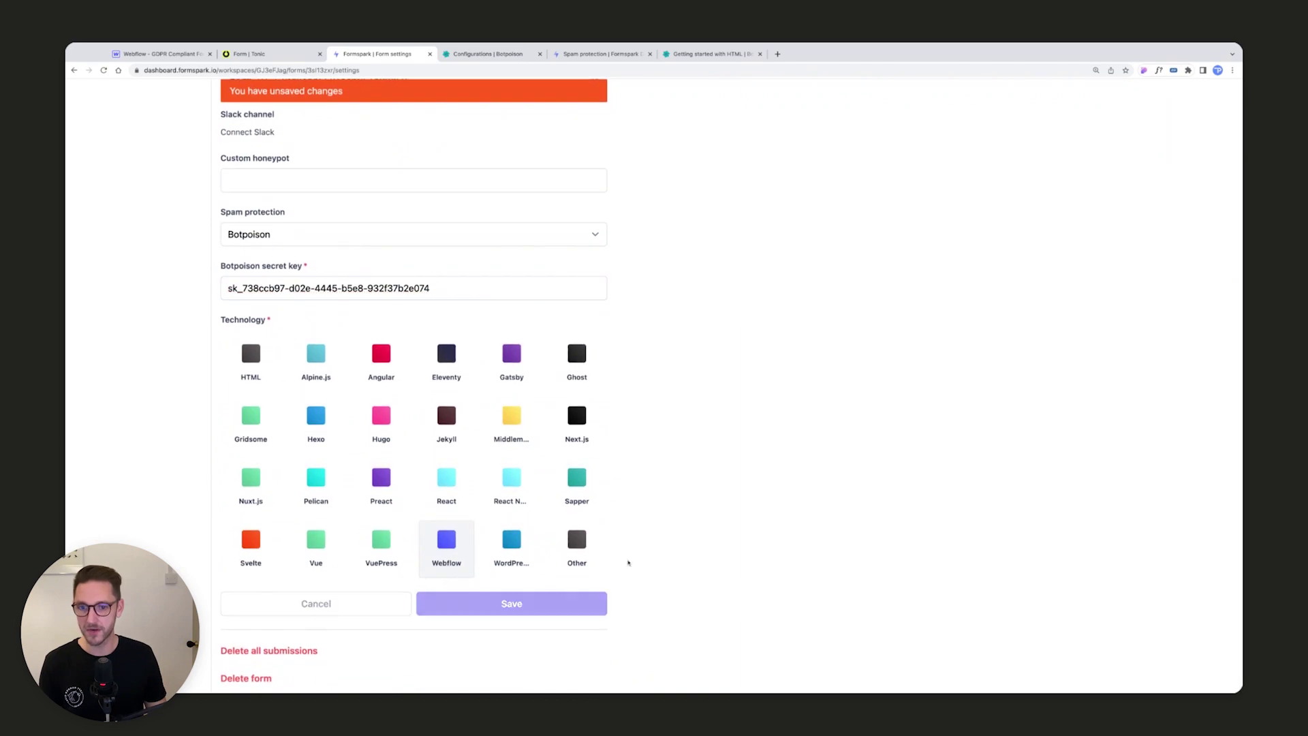
key("Return")
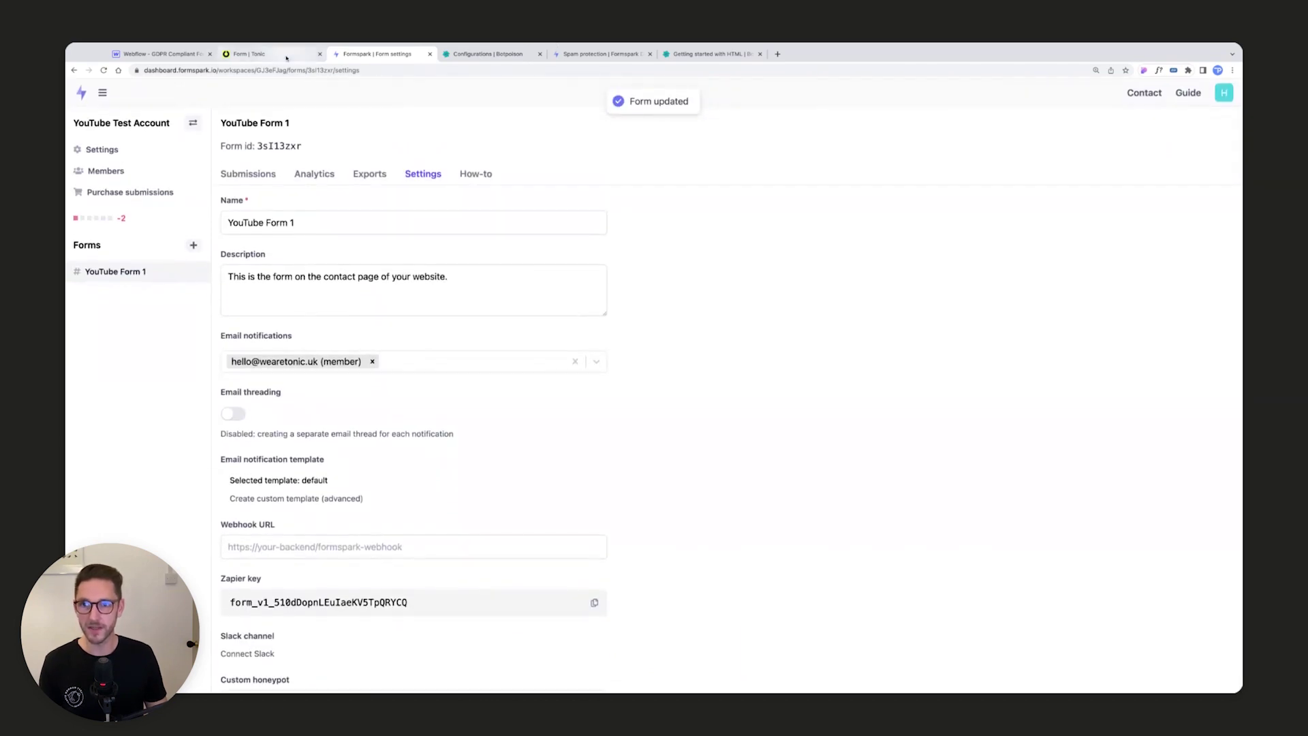
Load the live site's /sent 'Message sent' page, then close the Designer's publish panel.
left_click(249, 53)
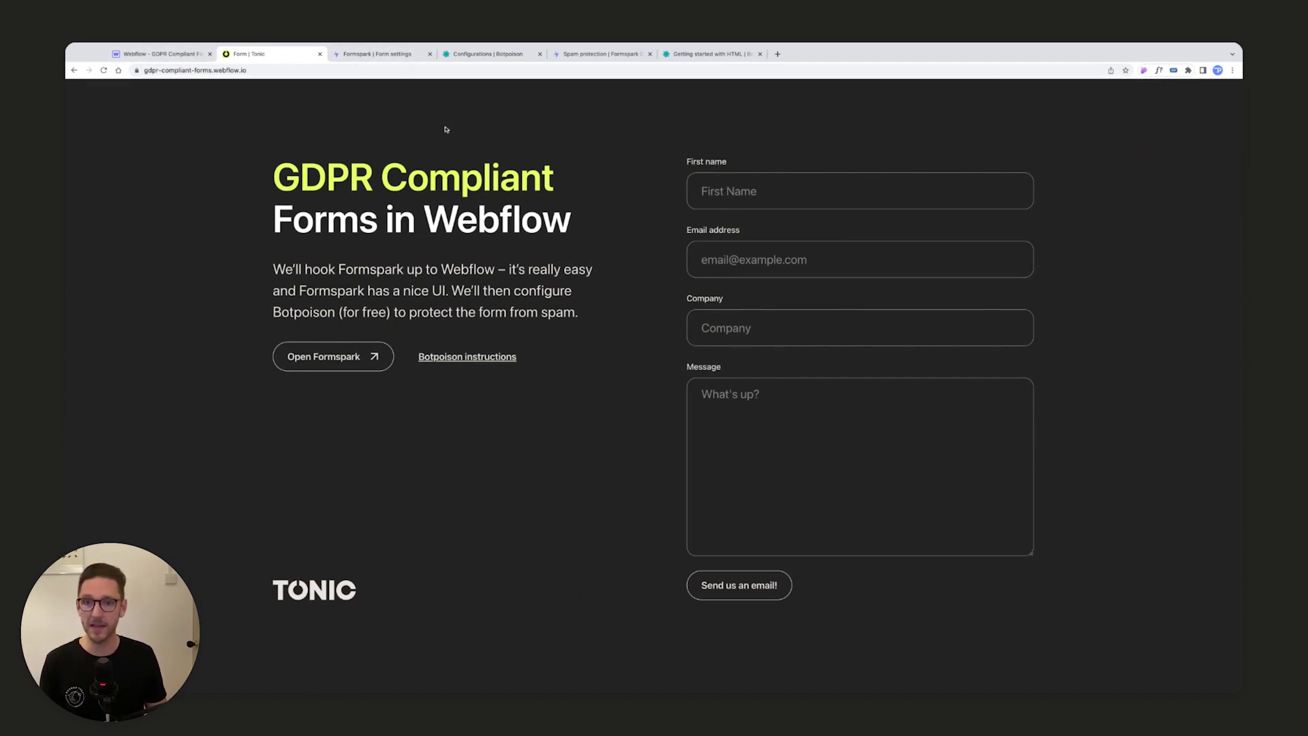
left_click(338, 71)
double_click(341, 70)
key("Return")
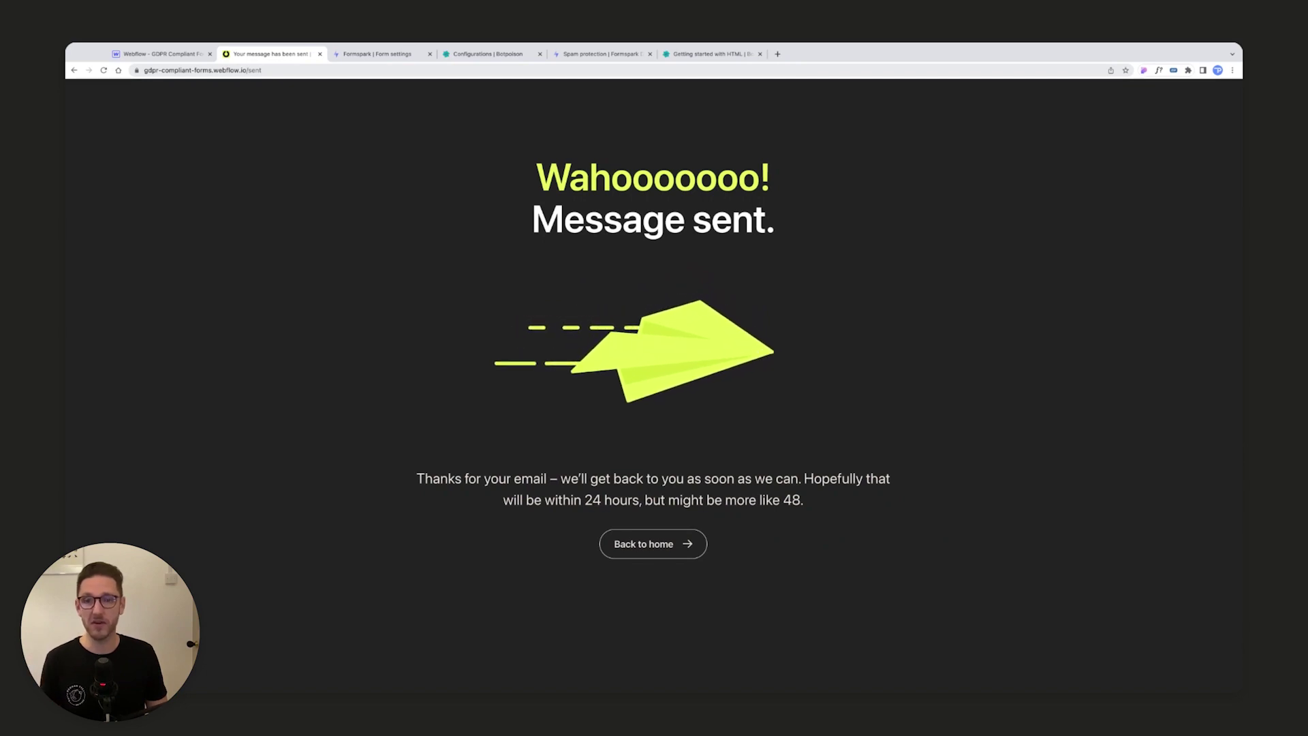
key("ctrl+shift+Tab")
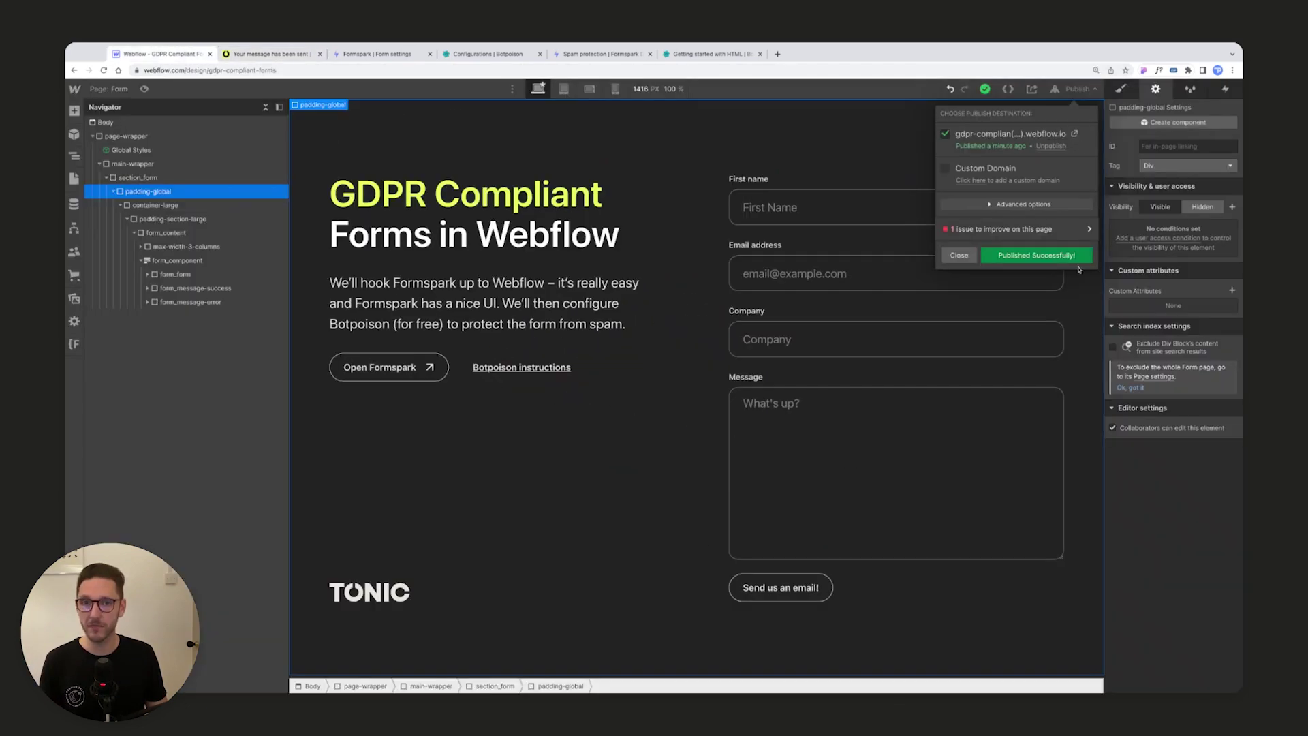
left_click(958, 255)
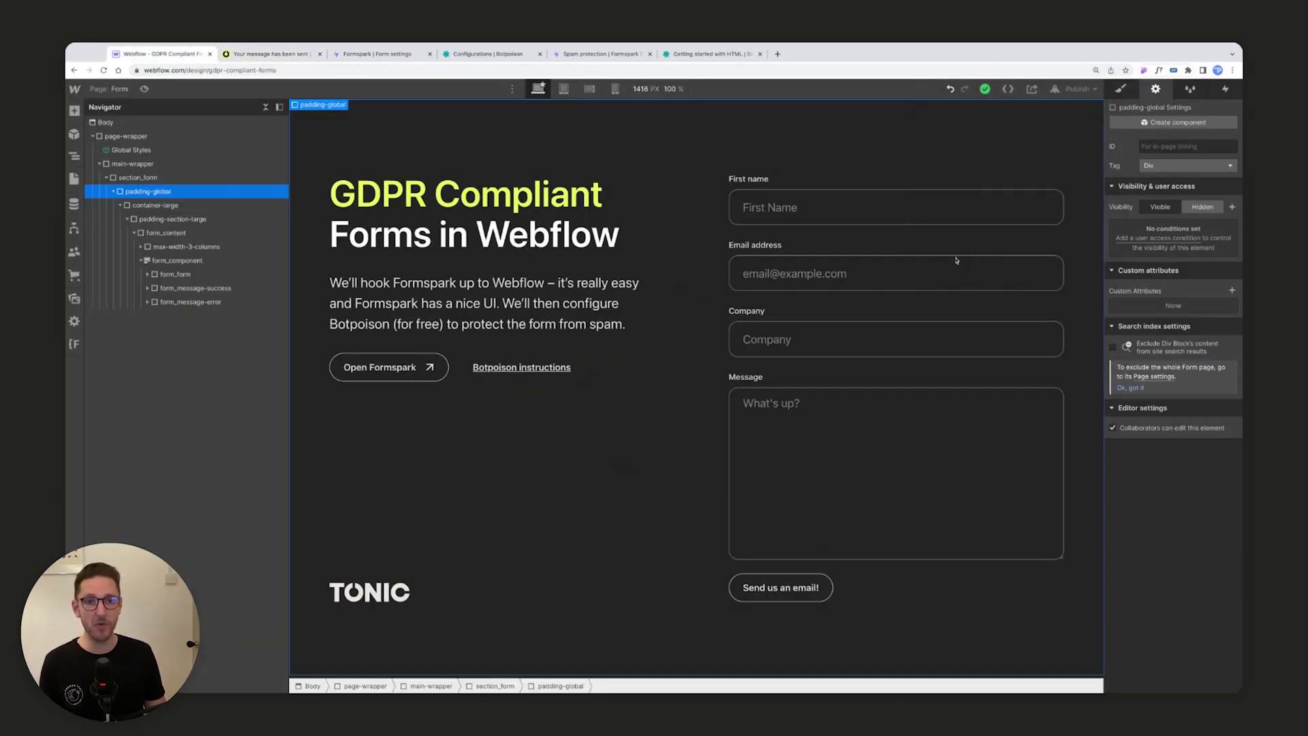